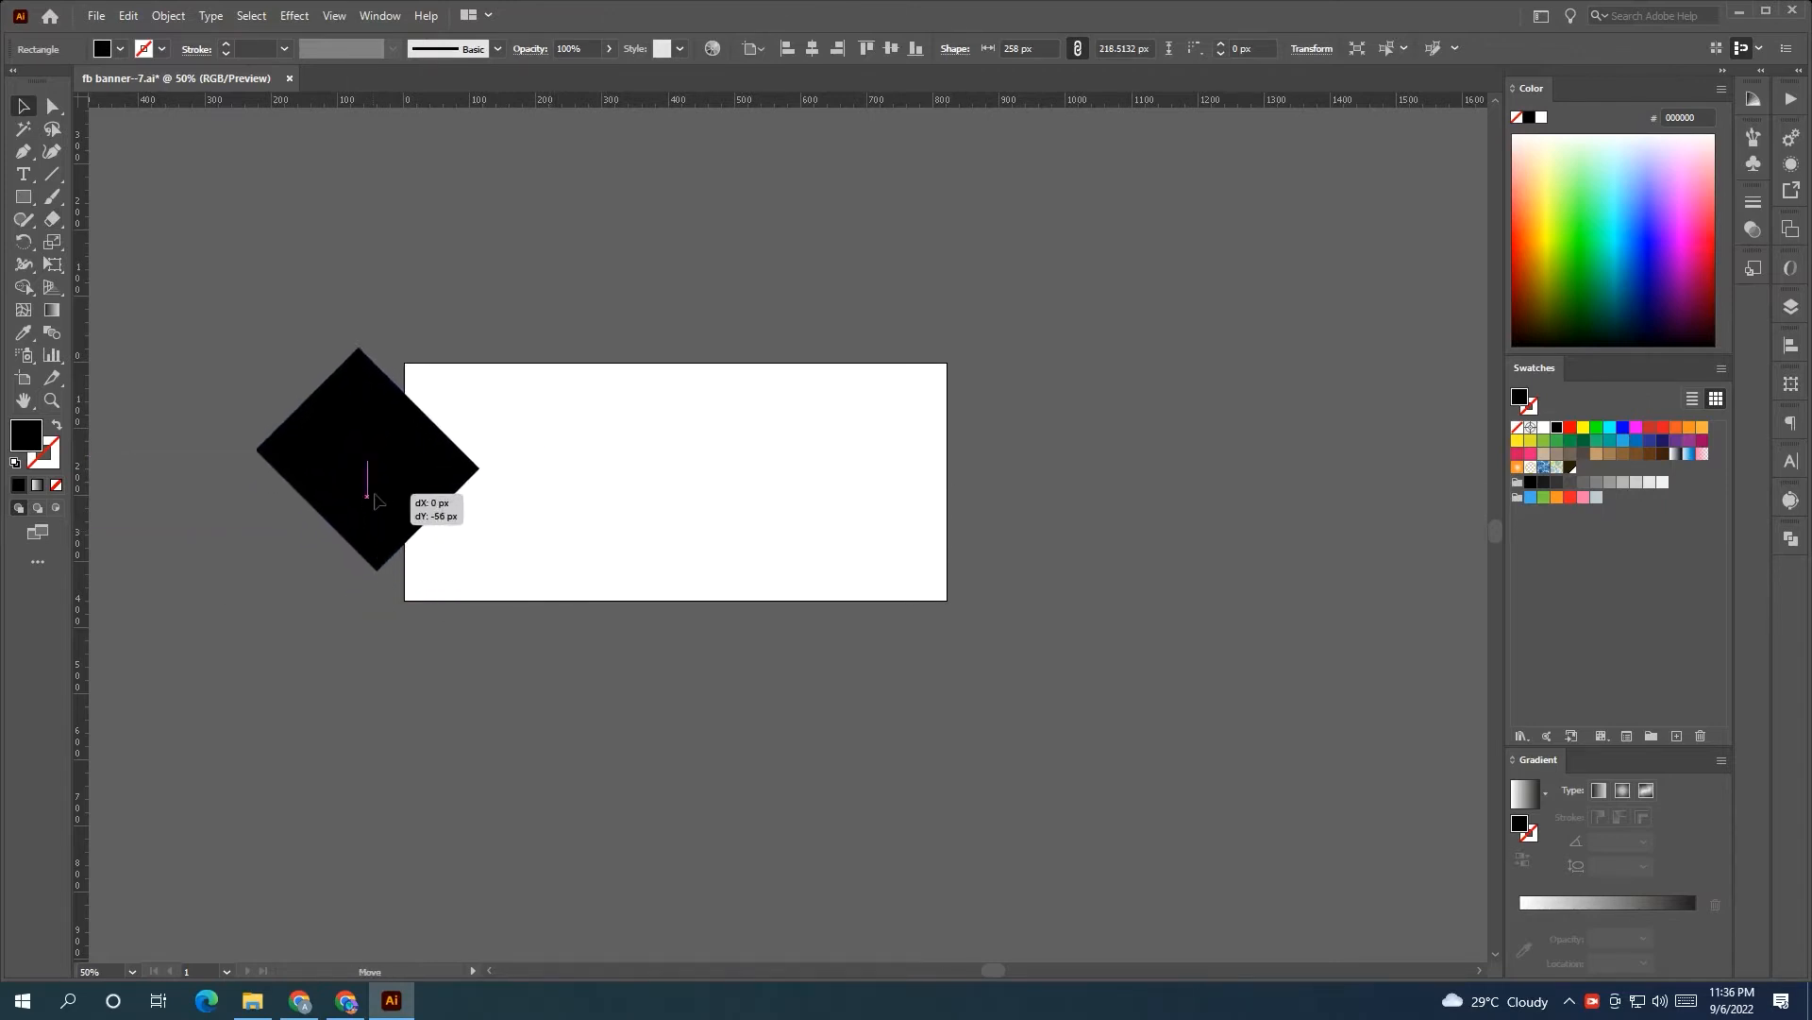
- Duplicate the black diamond diagonally down to the right, over the artboard's lower-left edge
left_click(462, 687)
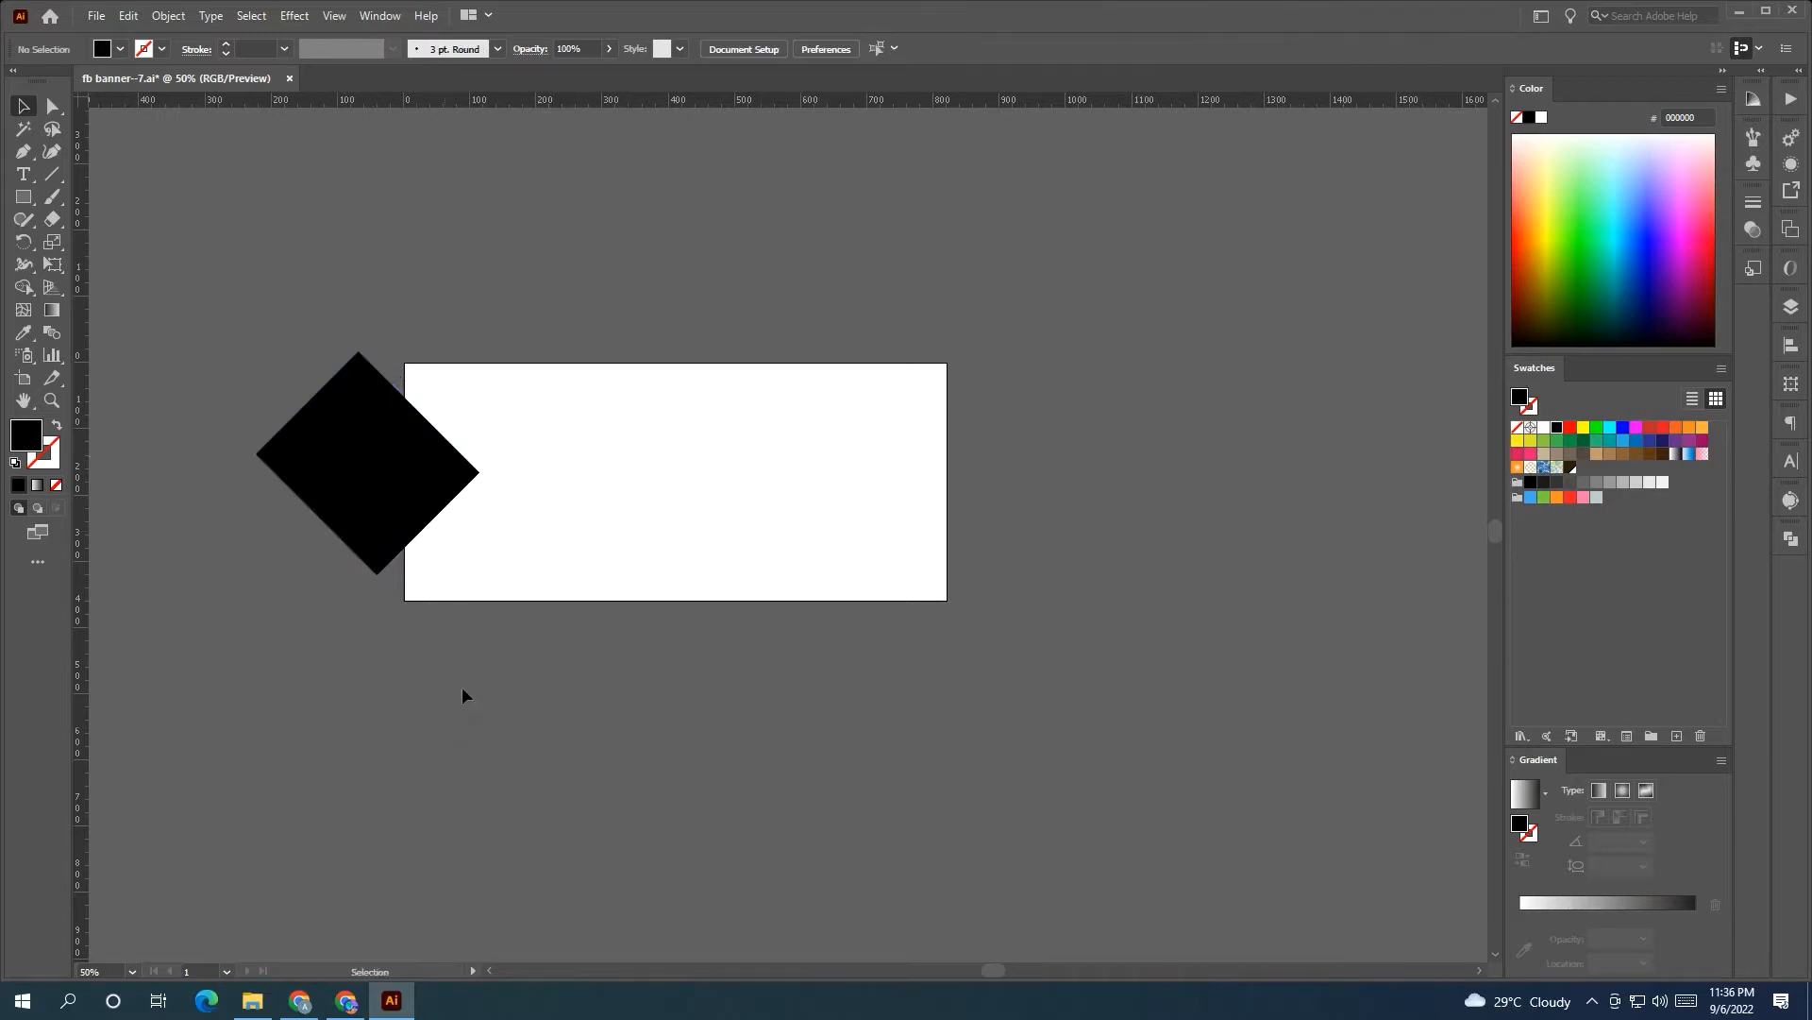
left_click_drag(461, 687, 354, 707)
left_click_drag(301, 504, 427, 652)
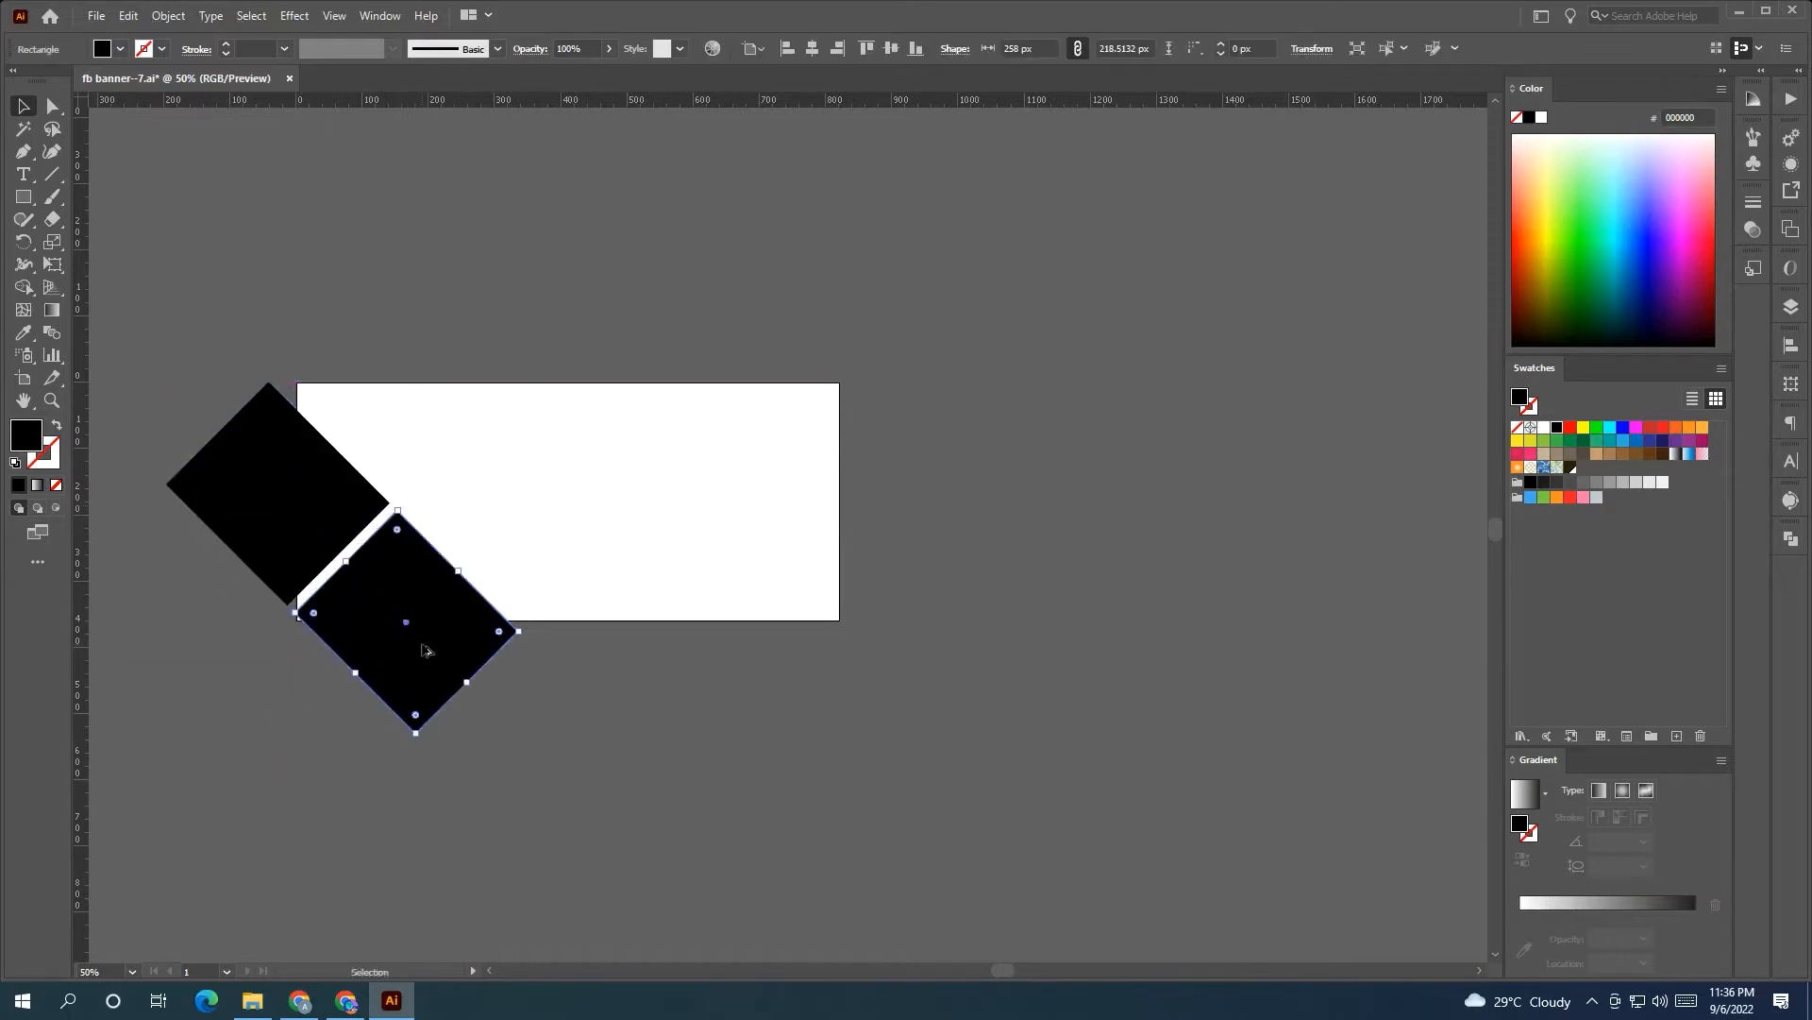
- Stretch both diamonds toward the lower left to about 237 px high and tighten the gap between them
left_click(286, 550, "shift")
left_click_drag(335, 533, 337, 533)
left_click(294, 623)
left_click(320, 626)
left_click(271, 539, "shift")
left_click(355, 718)
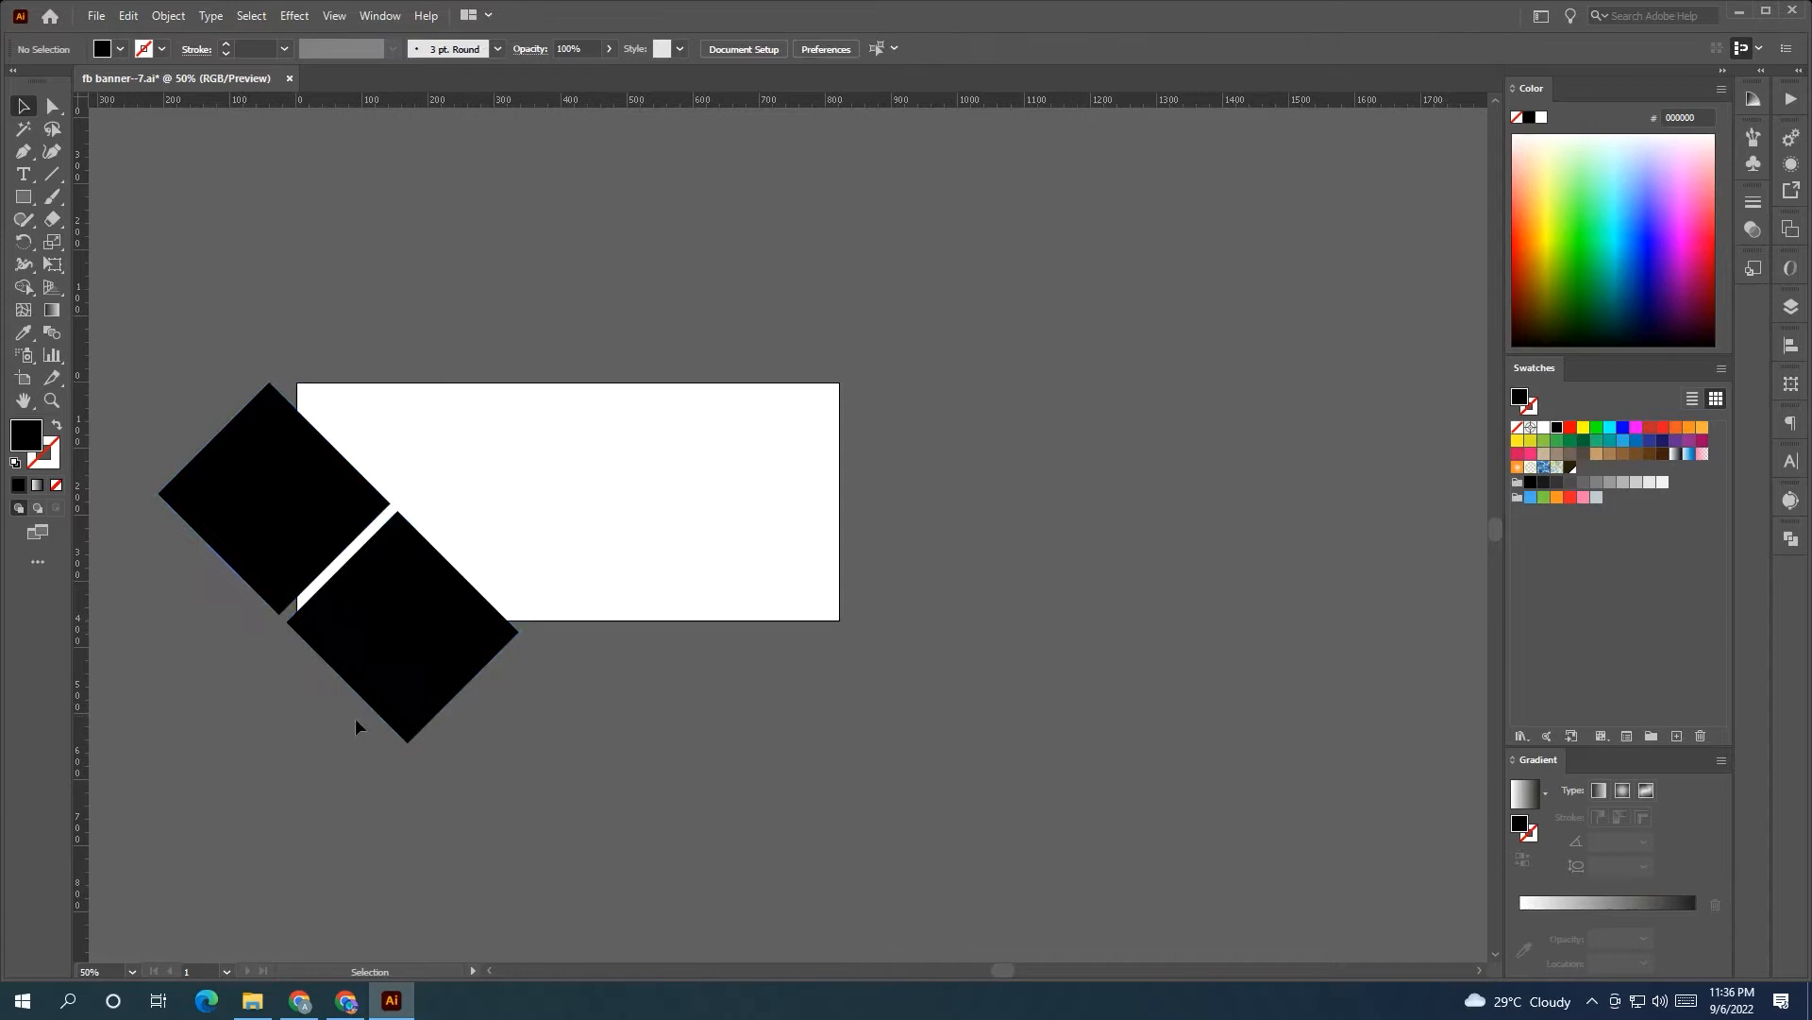
scroll(371, 618, "up", 1)
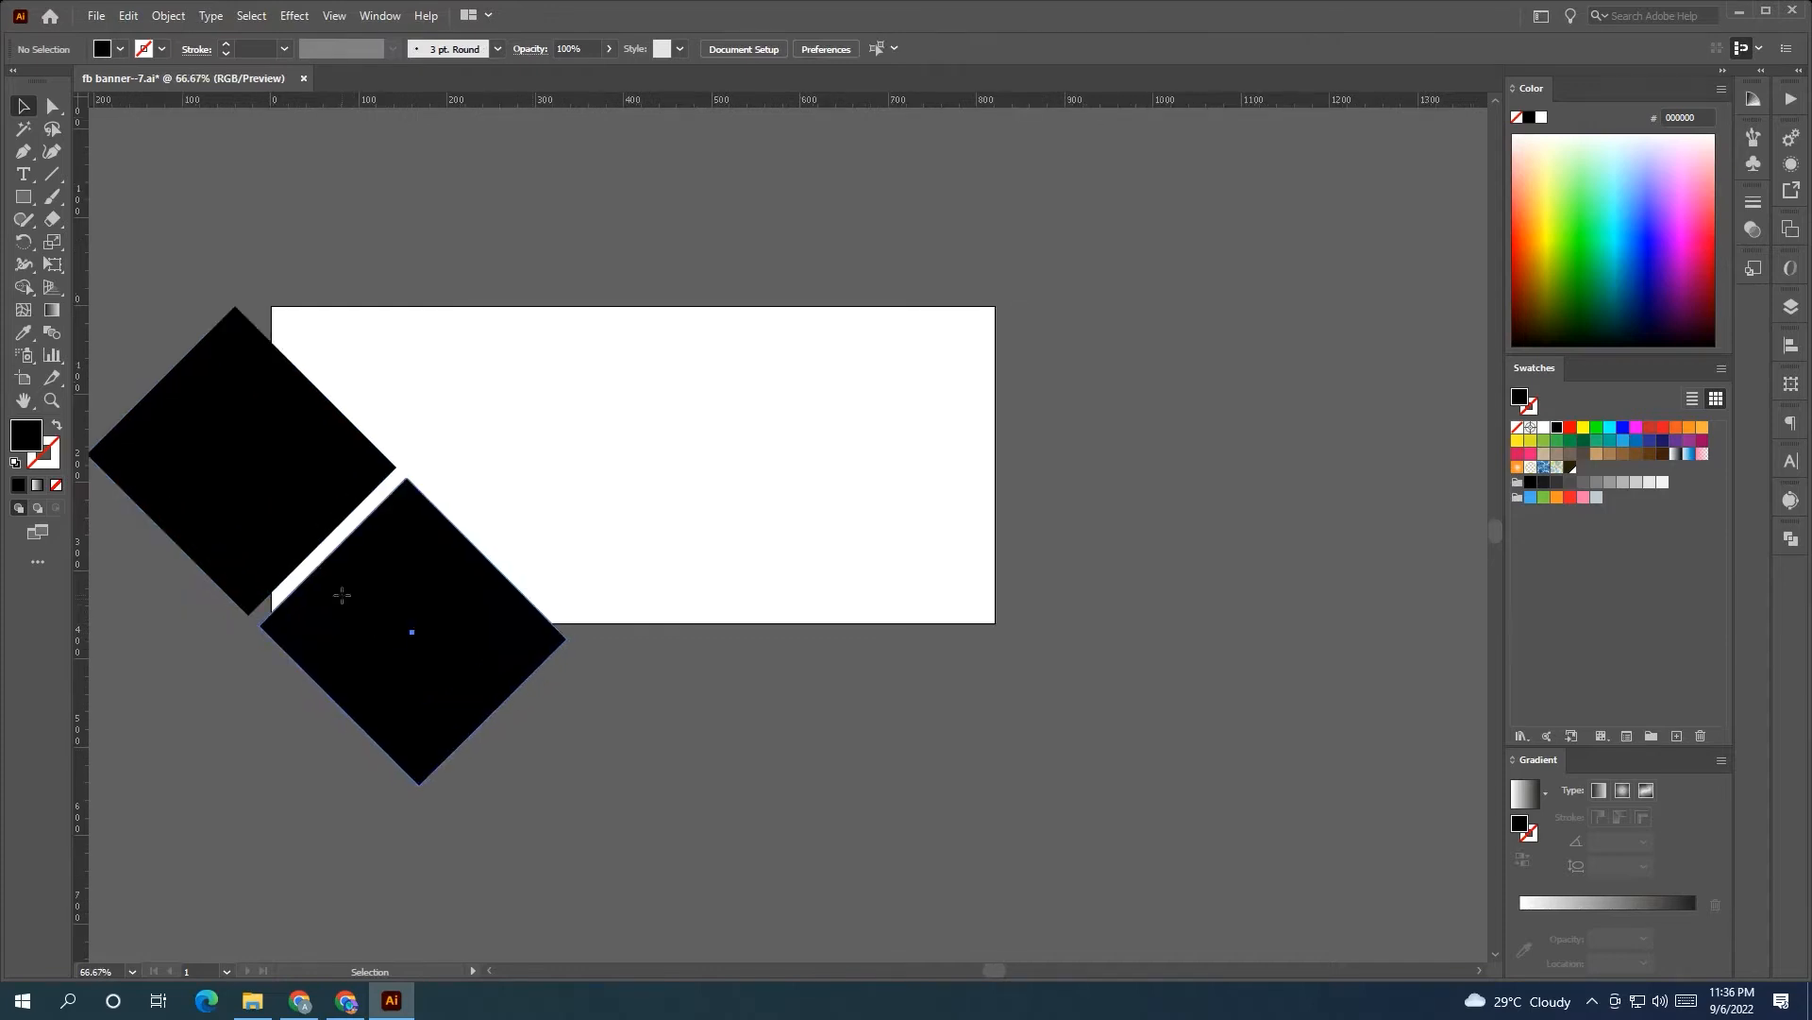
left_click(343, 602)
left_click_drag(327, 552, 327, 551)
left_click(790, 737)
- Add a third black diamond at the artboard's upper-left area by copying one, and lengthen it toward the lower right
left_click_drag(289, 469, 480, 353)
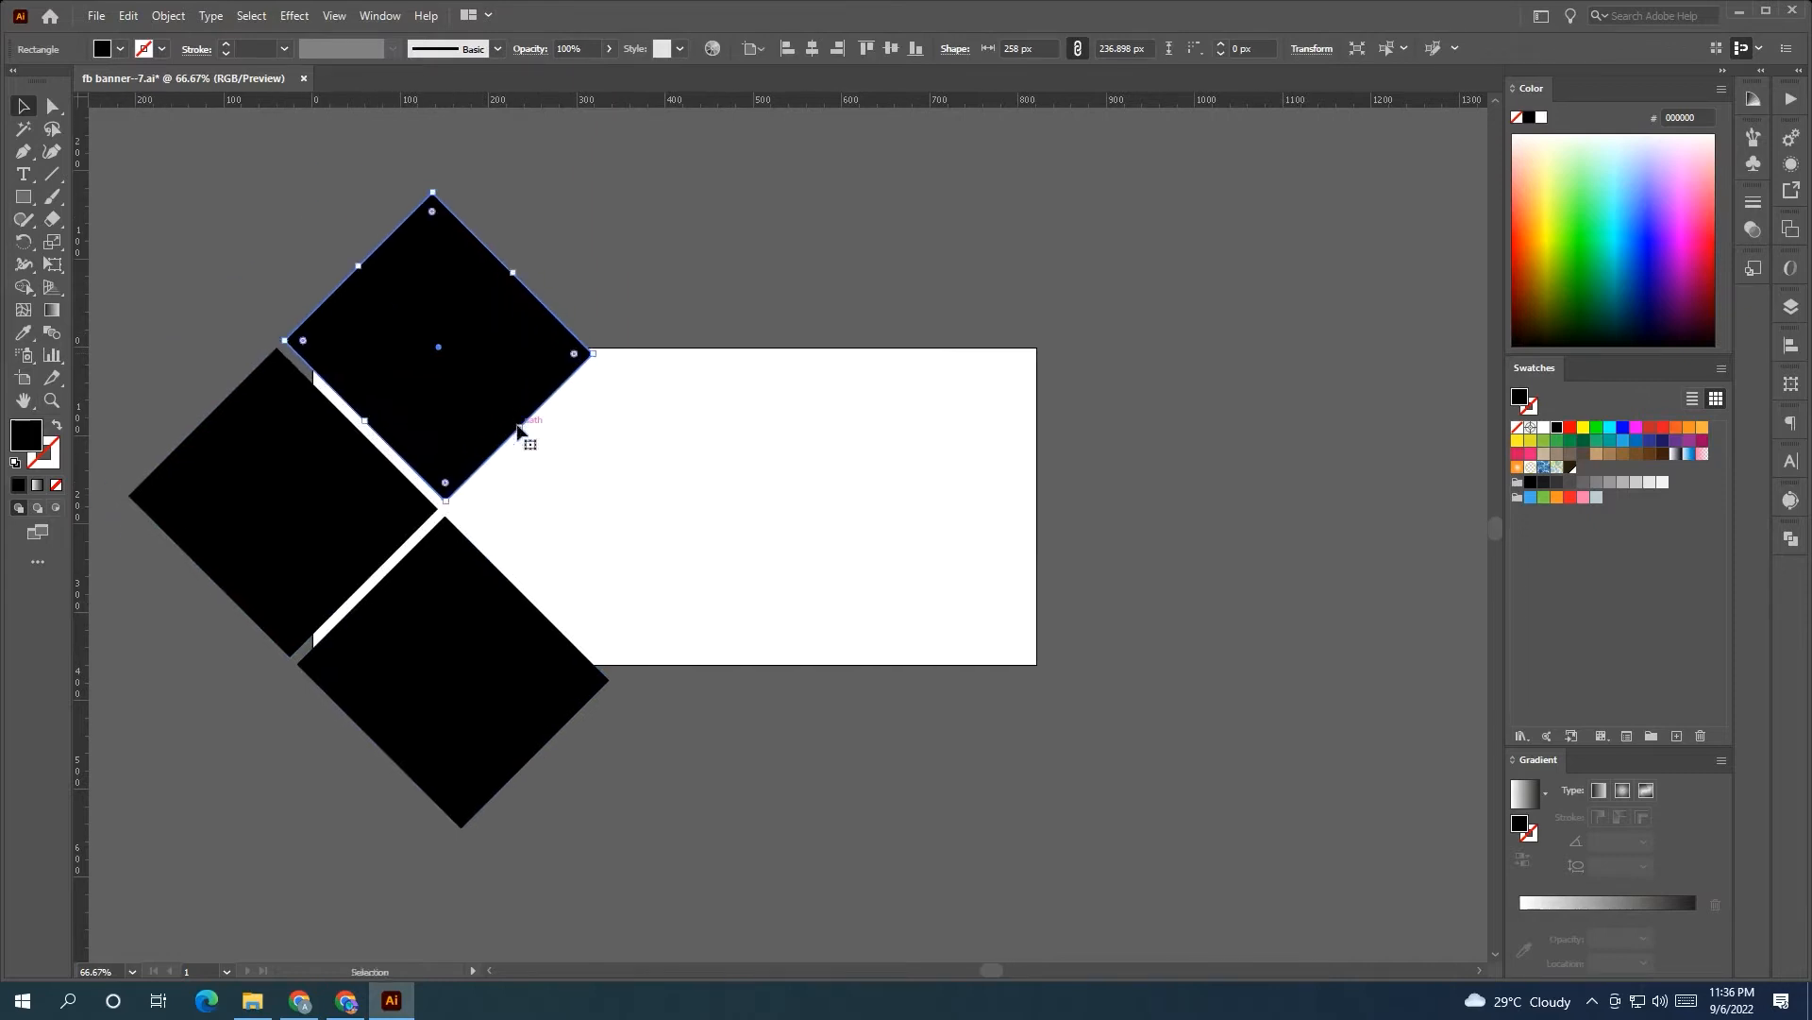
left_click_drag(521, 428, 538, 502)
- Round the corners of all three black diamonds together
left_click(323, 479, "shift")
left_click(351, 619, "shift")
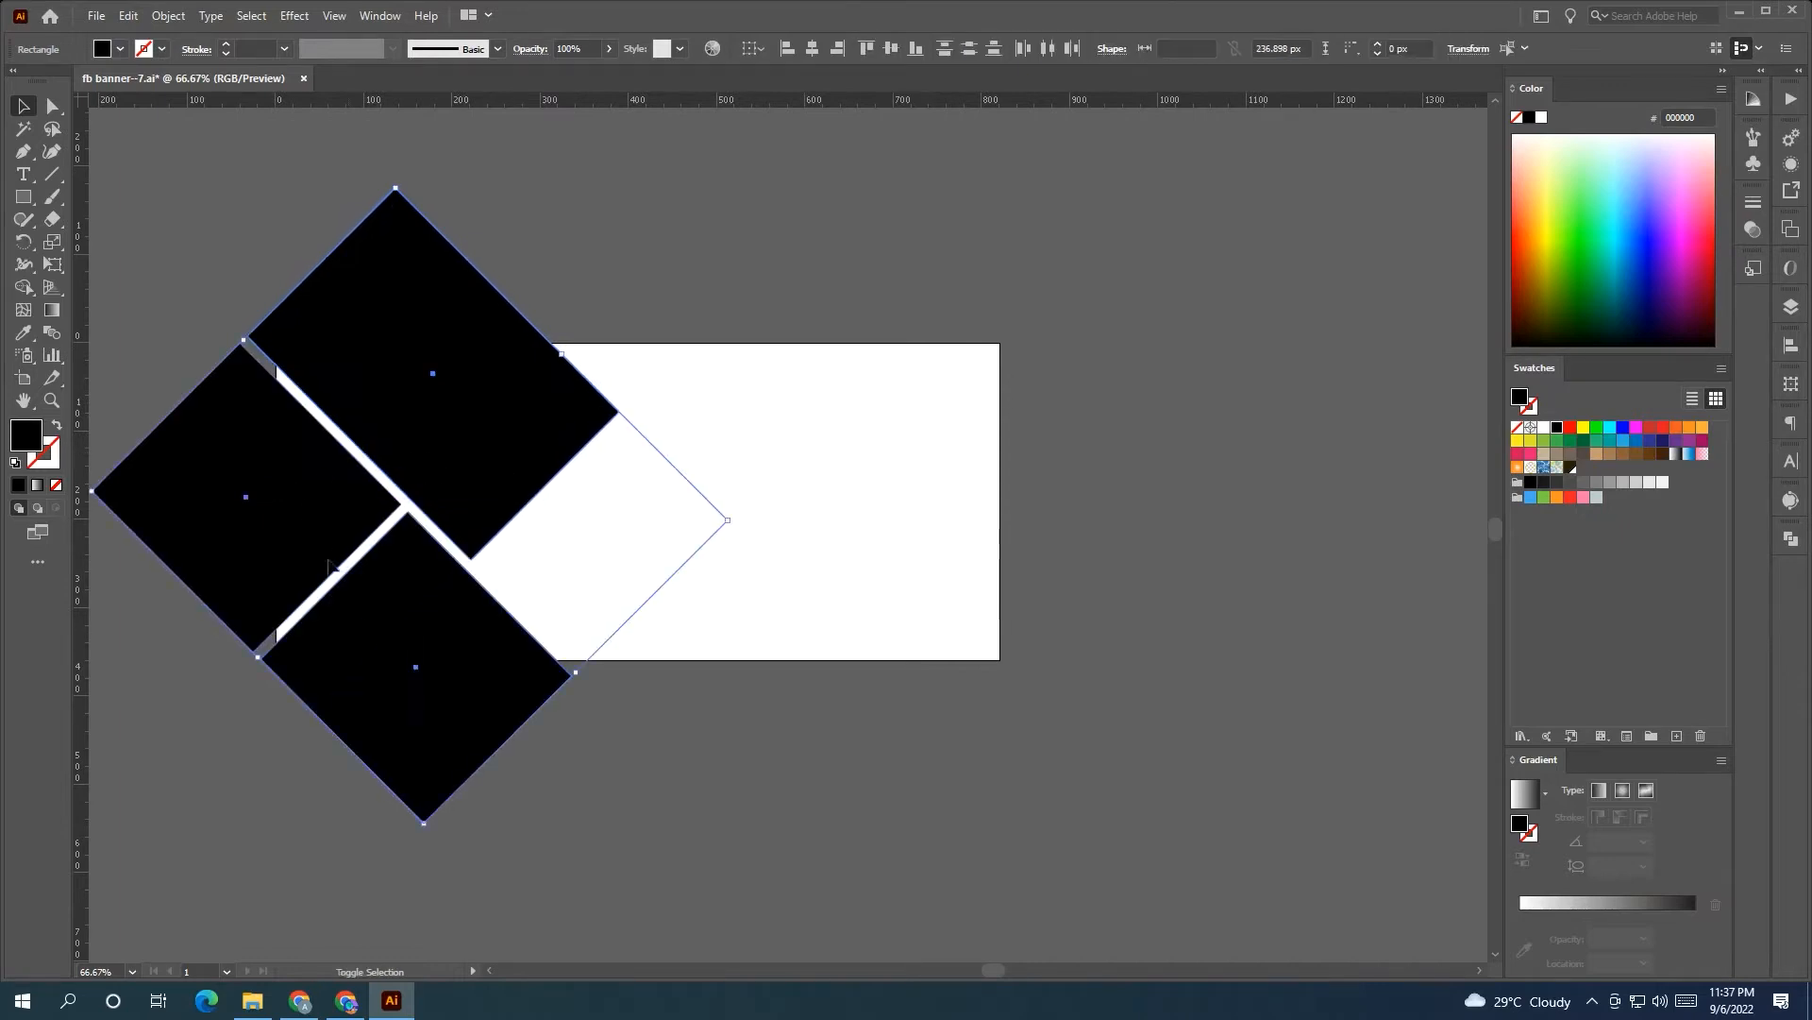
left_click(52, 105)
left_click_drag(603, 417, 583, 418)
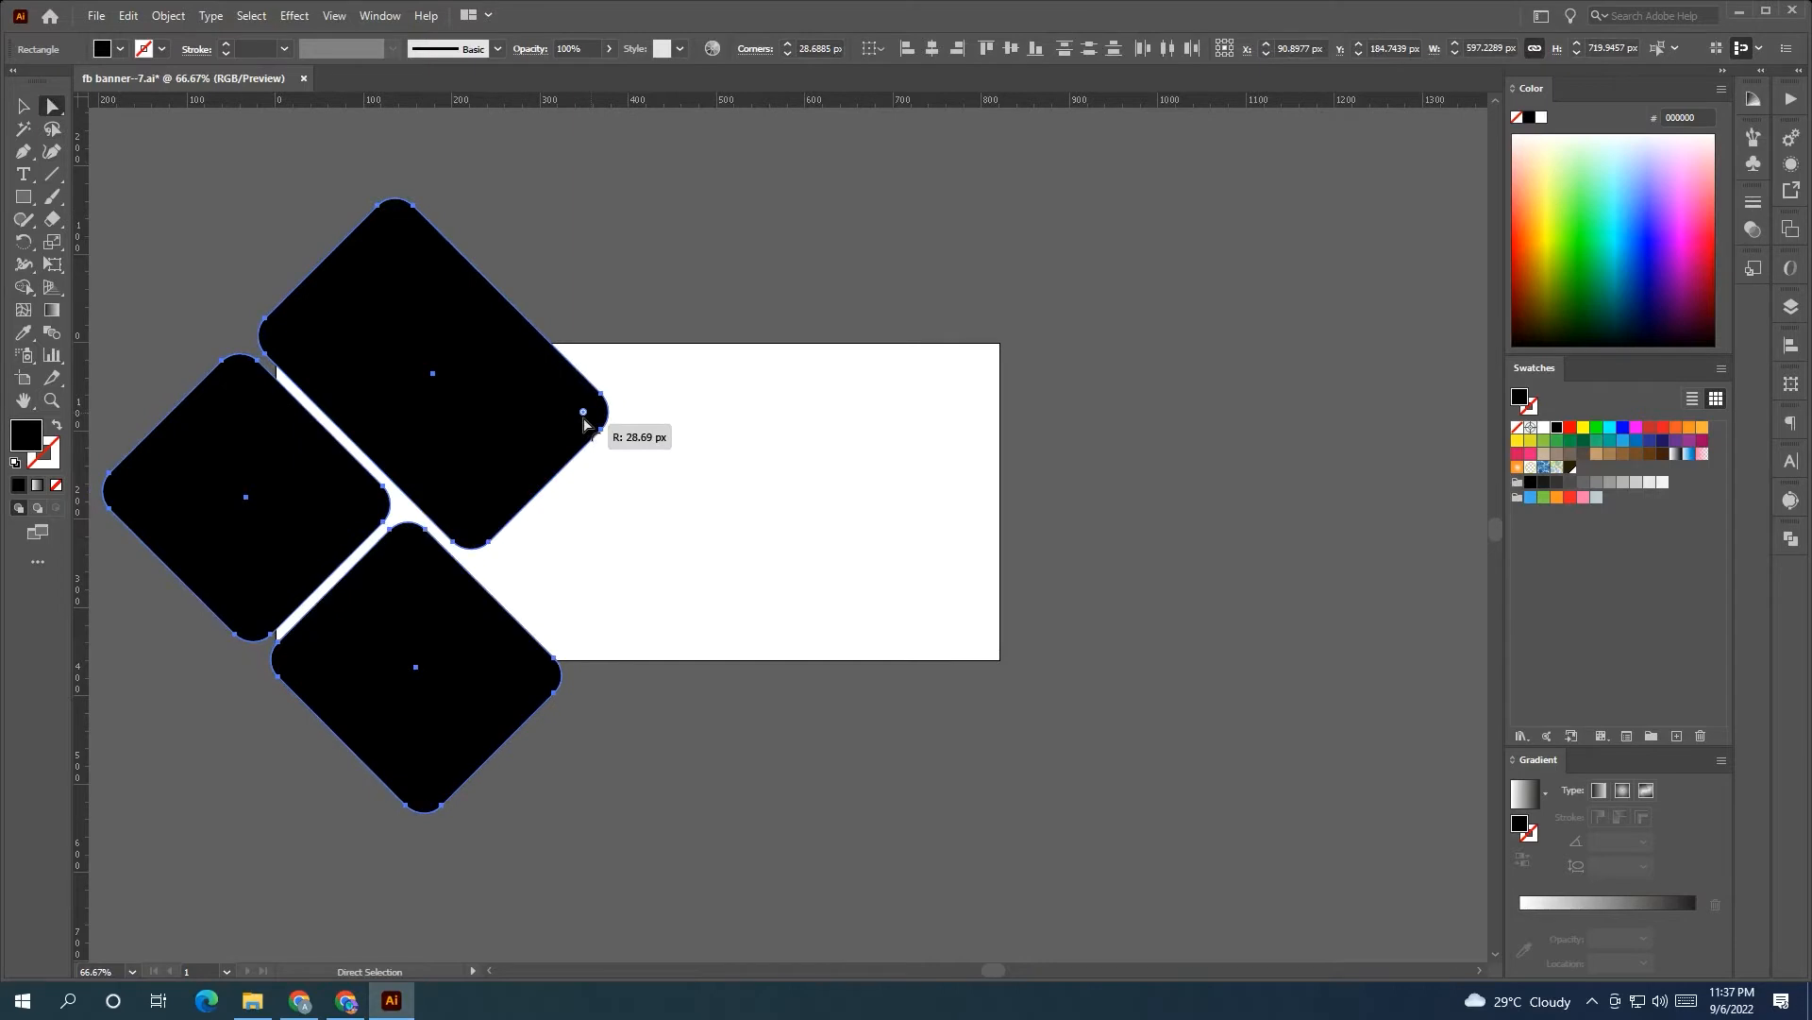
left_click_drag(583, 423, 586, 419)
left_click(580, 266)
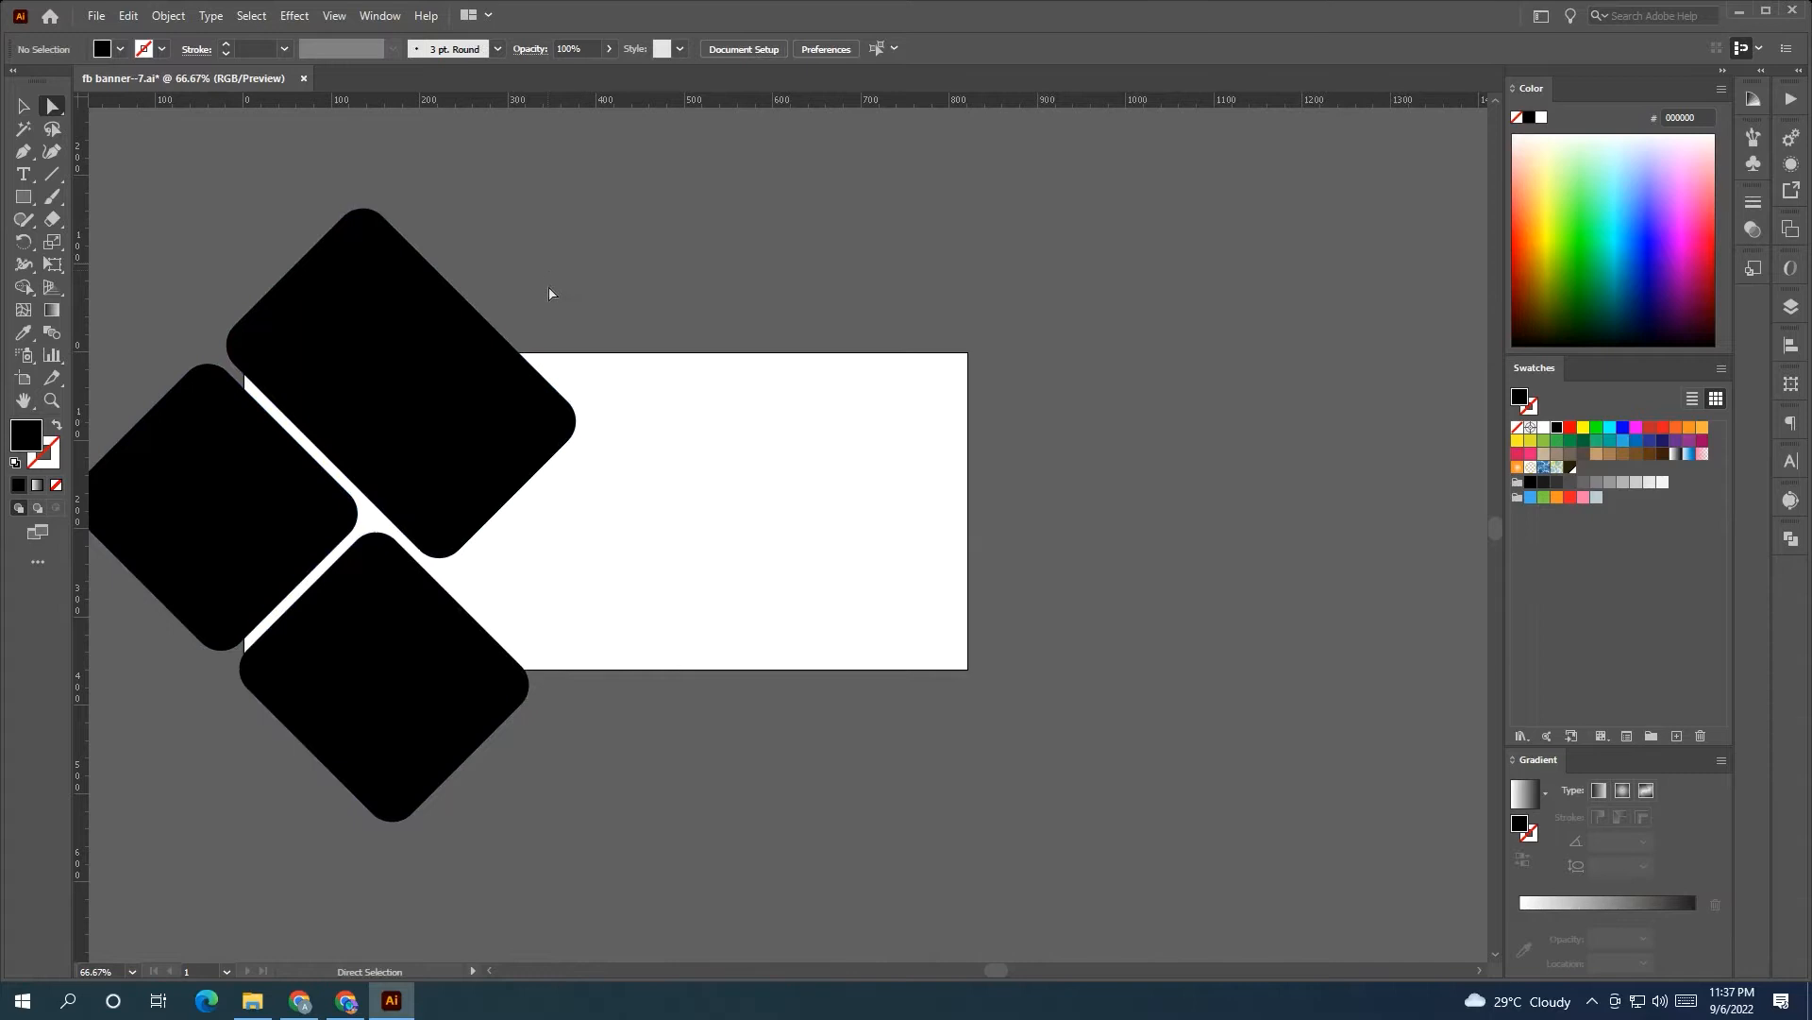
- Copy black diamonds to the right side of the artboard and delete the surplus copy
key("v")
left_click_drag(437, 483, 930, 455)
left_click_drag(587, 634, 267, 348)
left_click_drag(542, 376, 988, 458)
left_click(831, 392)
key("Delete")
- Duplicate a diamond on the right side and arrange three there in a mirrored cluster with thin gaps
left_click_drag(955, 342, 981, 314)
left_click_drag(963, 392, 880, 673)
left_click_drag(1106, 789, 818, 504)
left_click_drag(857, 414, 884, 412)
left_click_drag(1092, 400, 1088, 406)
left_click(1161, 390)
left_click_drag(1163, 391, 1243, 370)
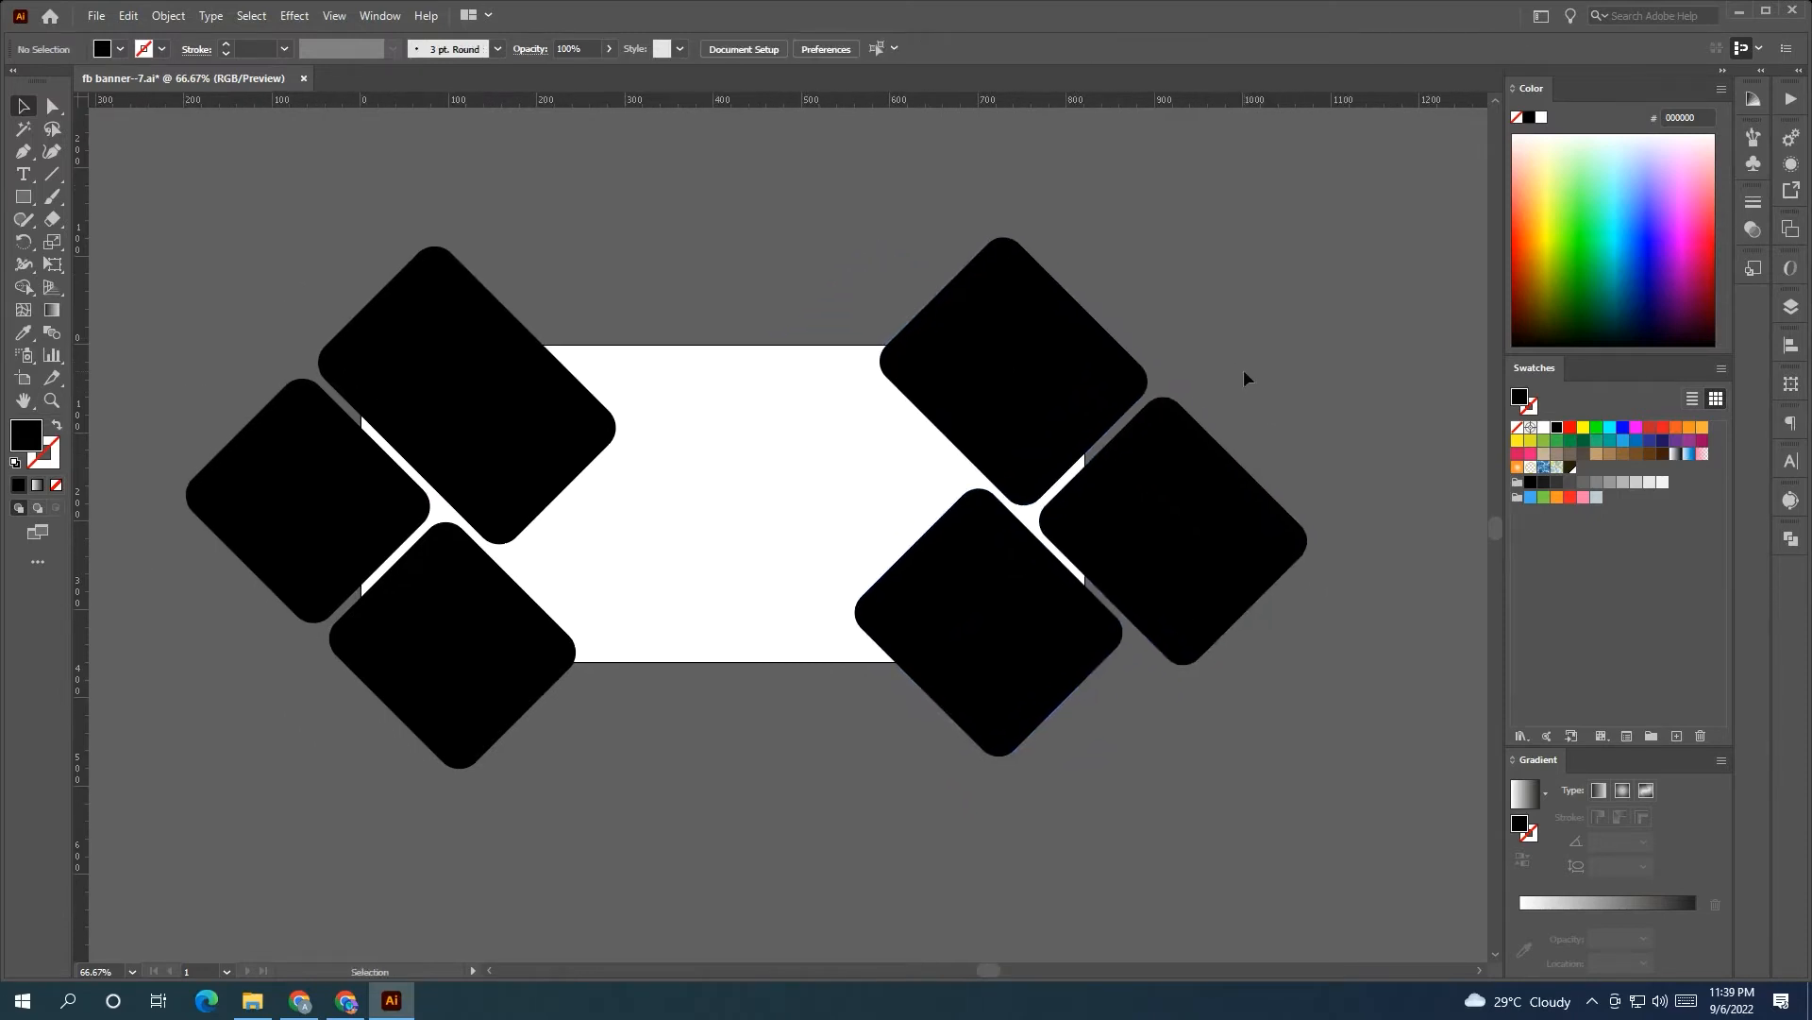
- Fill the outermost diamond on each side of the artboard with orange F7931E
left_click(1248, 480)
left_click(1688, 431)
left_click(1380, 417)
- Place the pizza photo behind the artboard's upper-left diamond and mask it to that diamond's shape
scroll(1424, 729, "down", 1)
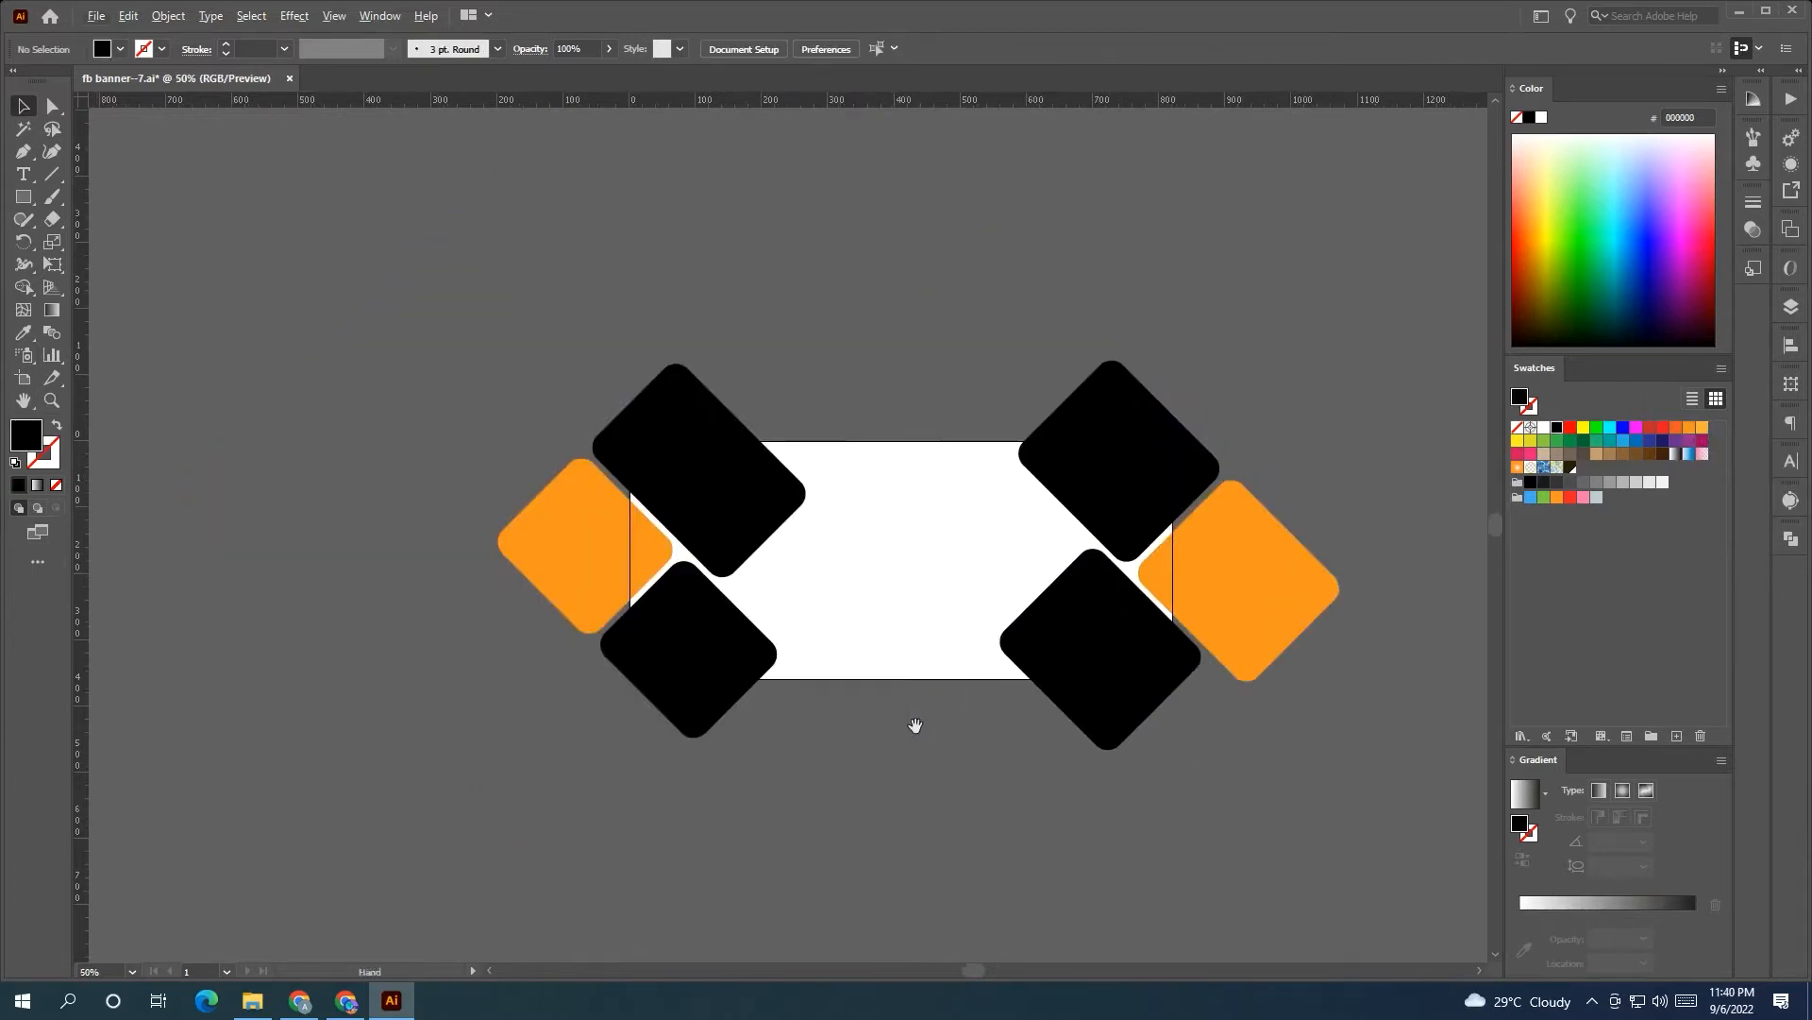
left_click_drag(914, 724, 832, 720)
scroll(825, 716, "down", 1)
left_click_drag(510, 683, 894, 688)
left_click_drag(300, 666, 854, 771)
scroll(1126, 742, "up", 1)
left_click_drag(825, 707, 825, 579)
left_click(755, 510, "shift")
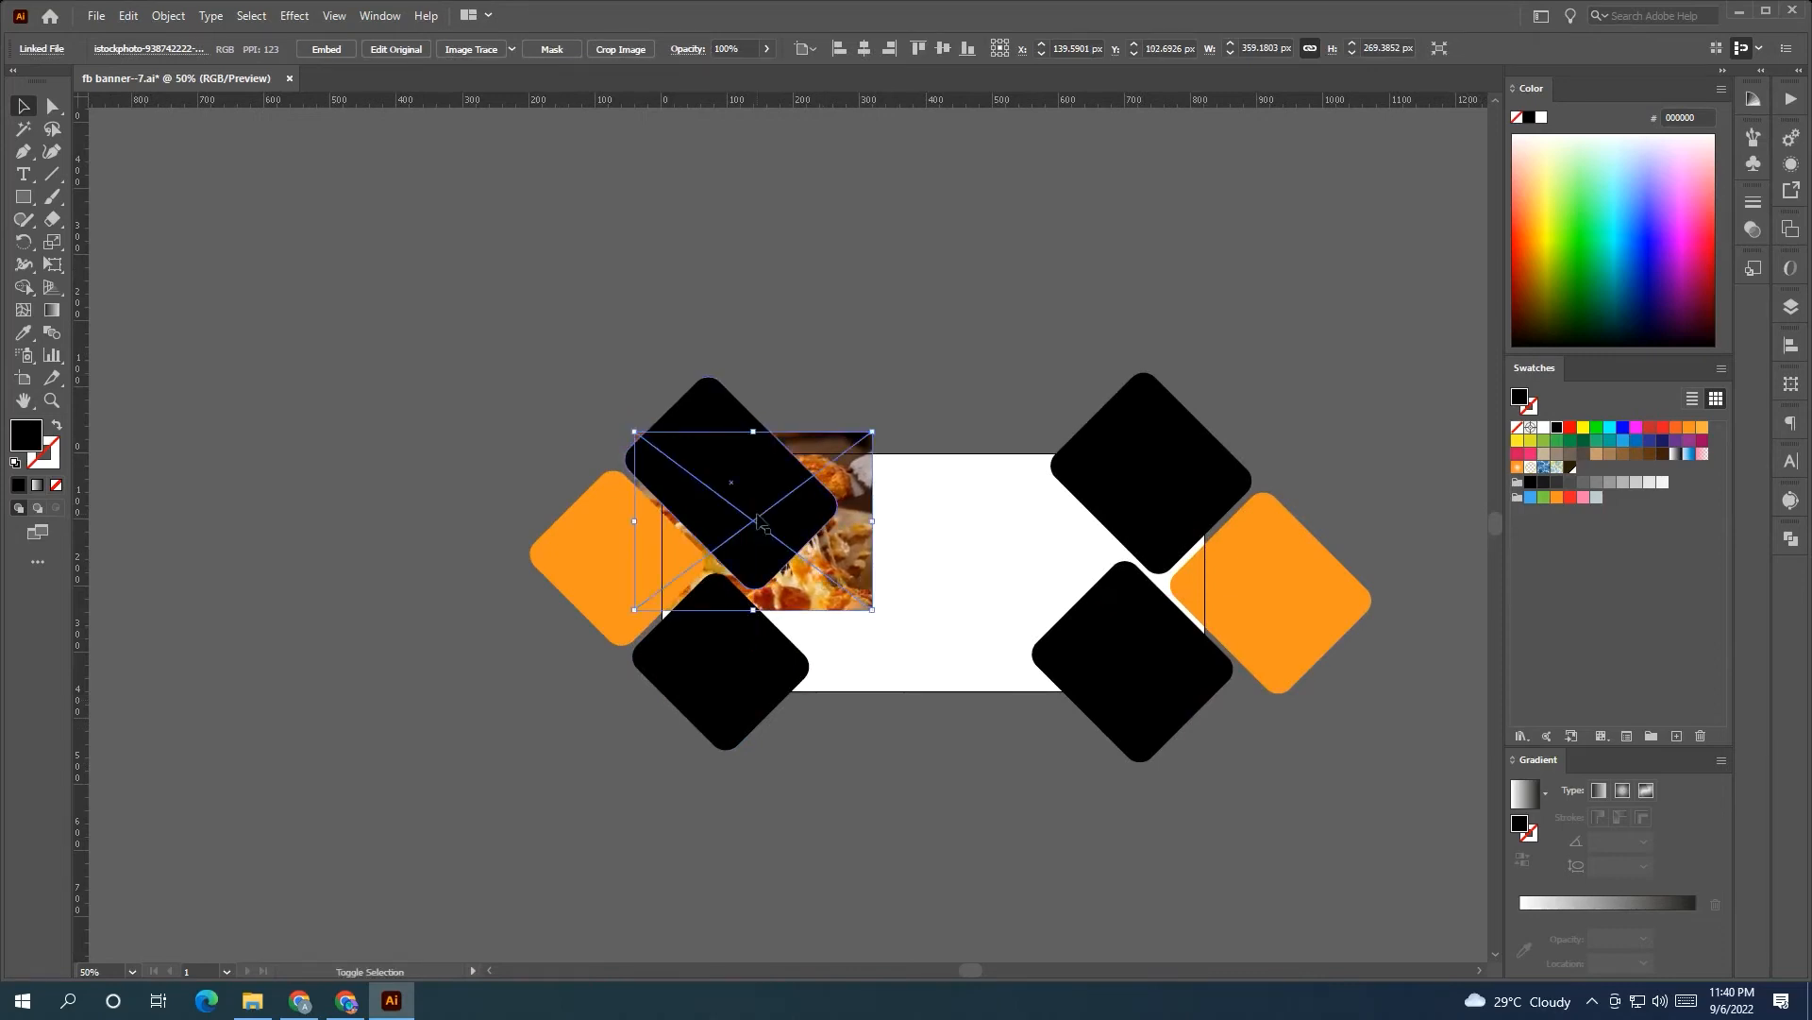
right_click(755, 510)
left_click(835, 666)
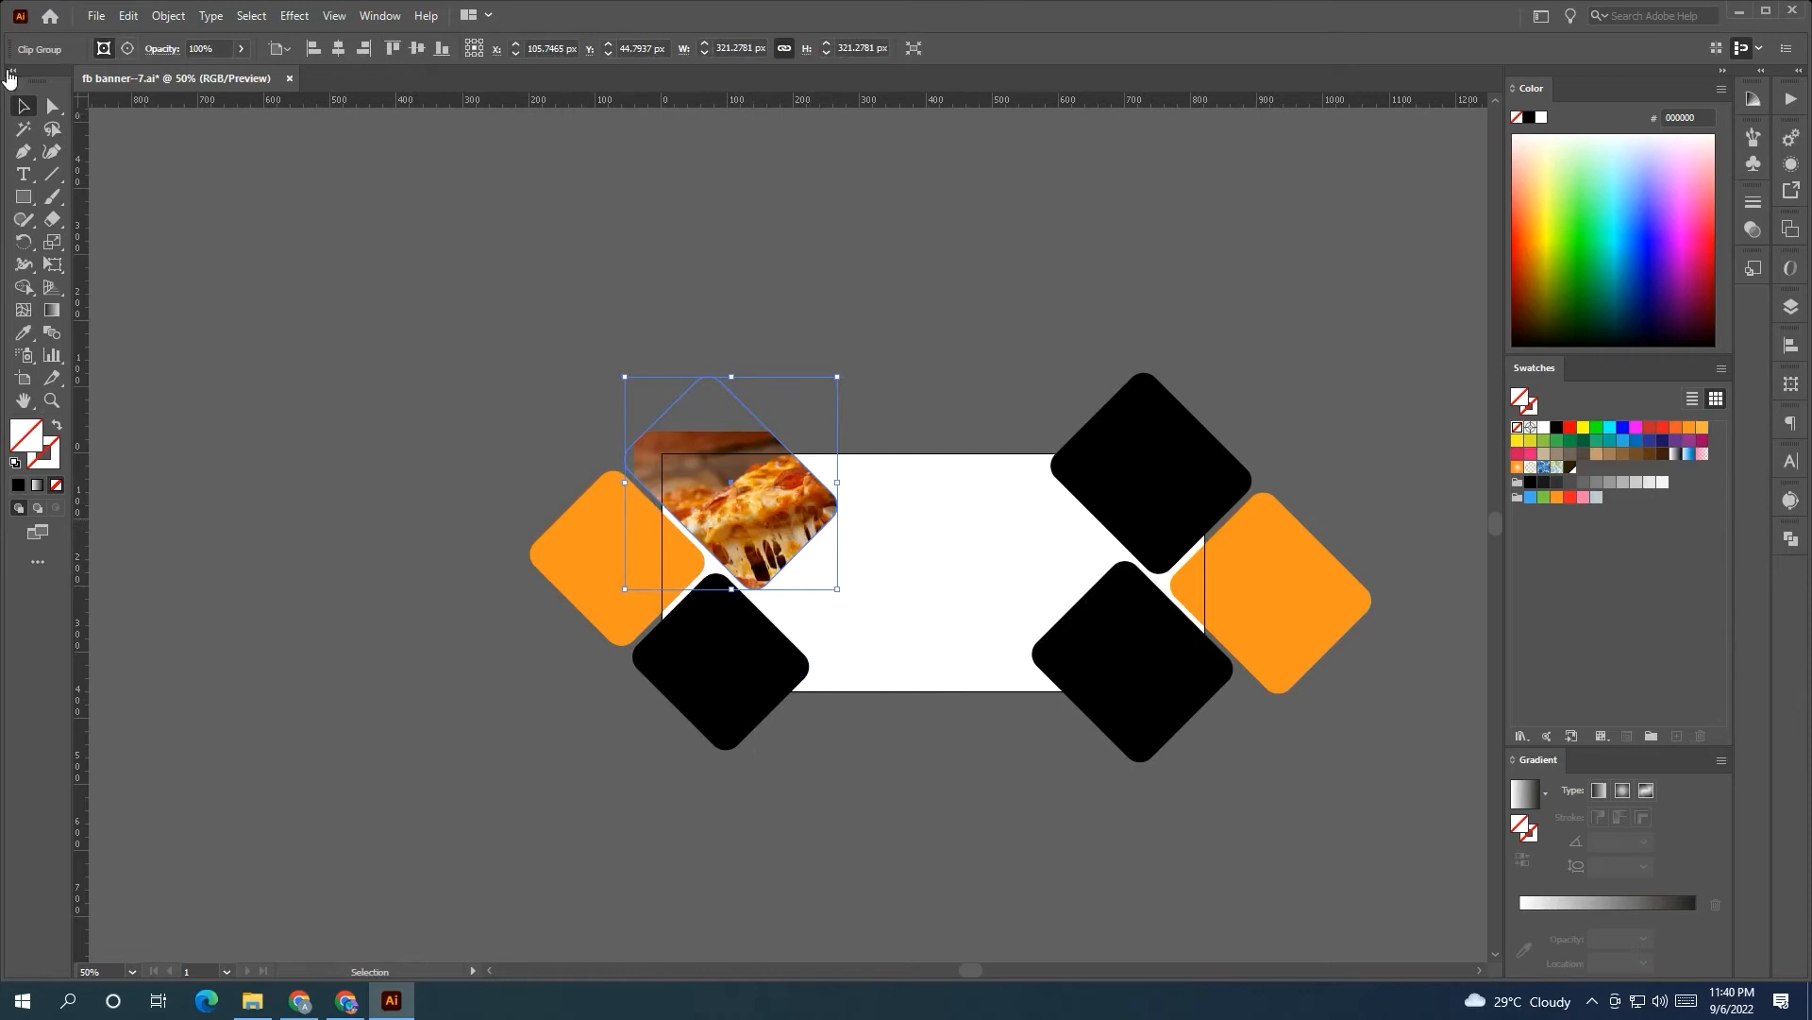
- Reposition and resize the pizza photo inside its clipping mask
left_click(127, 48)
left_click_drag(703, 502, 707, 484)
left_click_drag(863, 507, 802, 489)
left_click(808, 336)
- Place the fries photo behind the lower-right black diamond and mask it to that diamond's shape
left_click_drag(831, 386, 713, 341)
scroll(713, 341, "down", 1)
left_click_drag(357, 352, 960, 361)
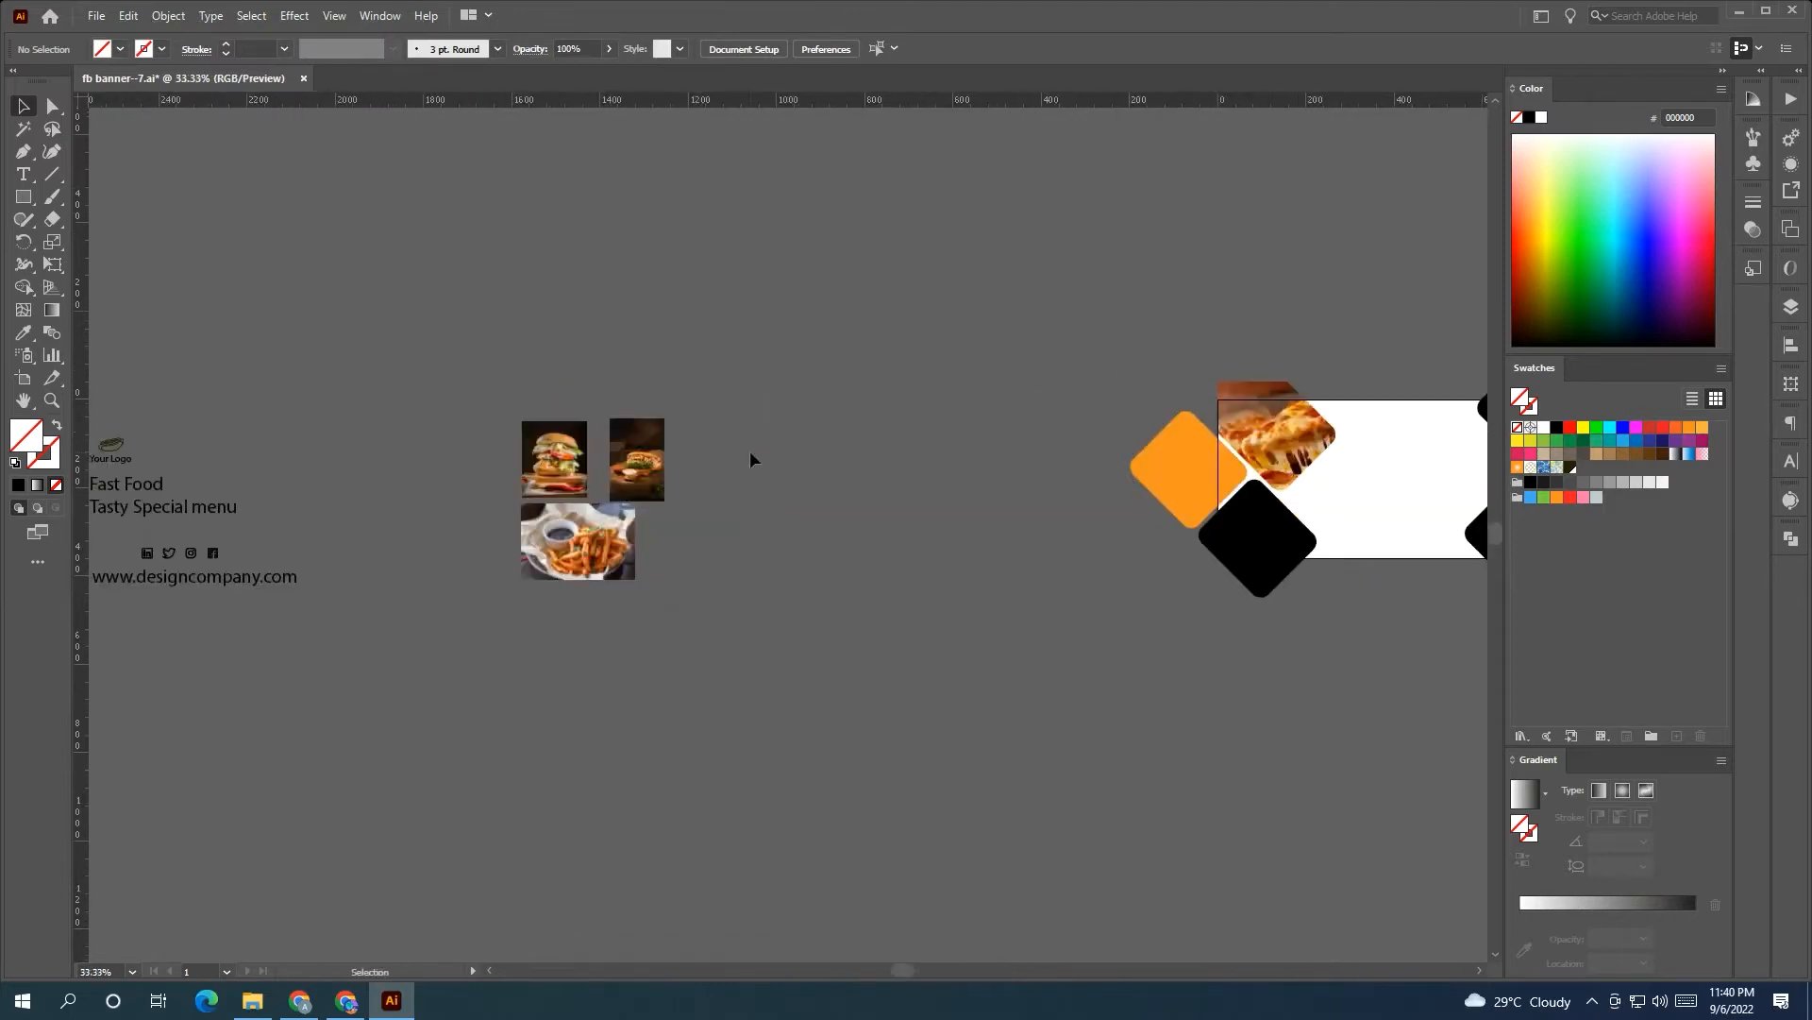
left_click_drag(613, 541, 1464, 636)
key("ctrl+z")
key("ctrl+plus")
key("ctrl+plus")
scroll(1154, 610, "down", 2)
scroll(972, 598, "up", 1)
left_click_drag(1390, 566, 1062, 581)
left_click(1339, 514, "shift")
right_click(1337, 513)
left_click(1421, 676)
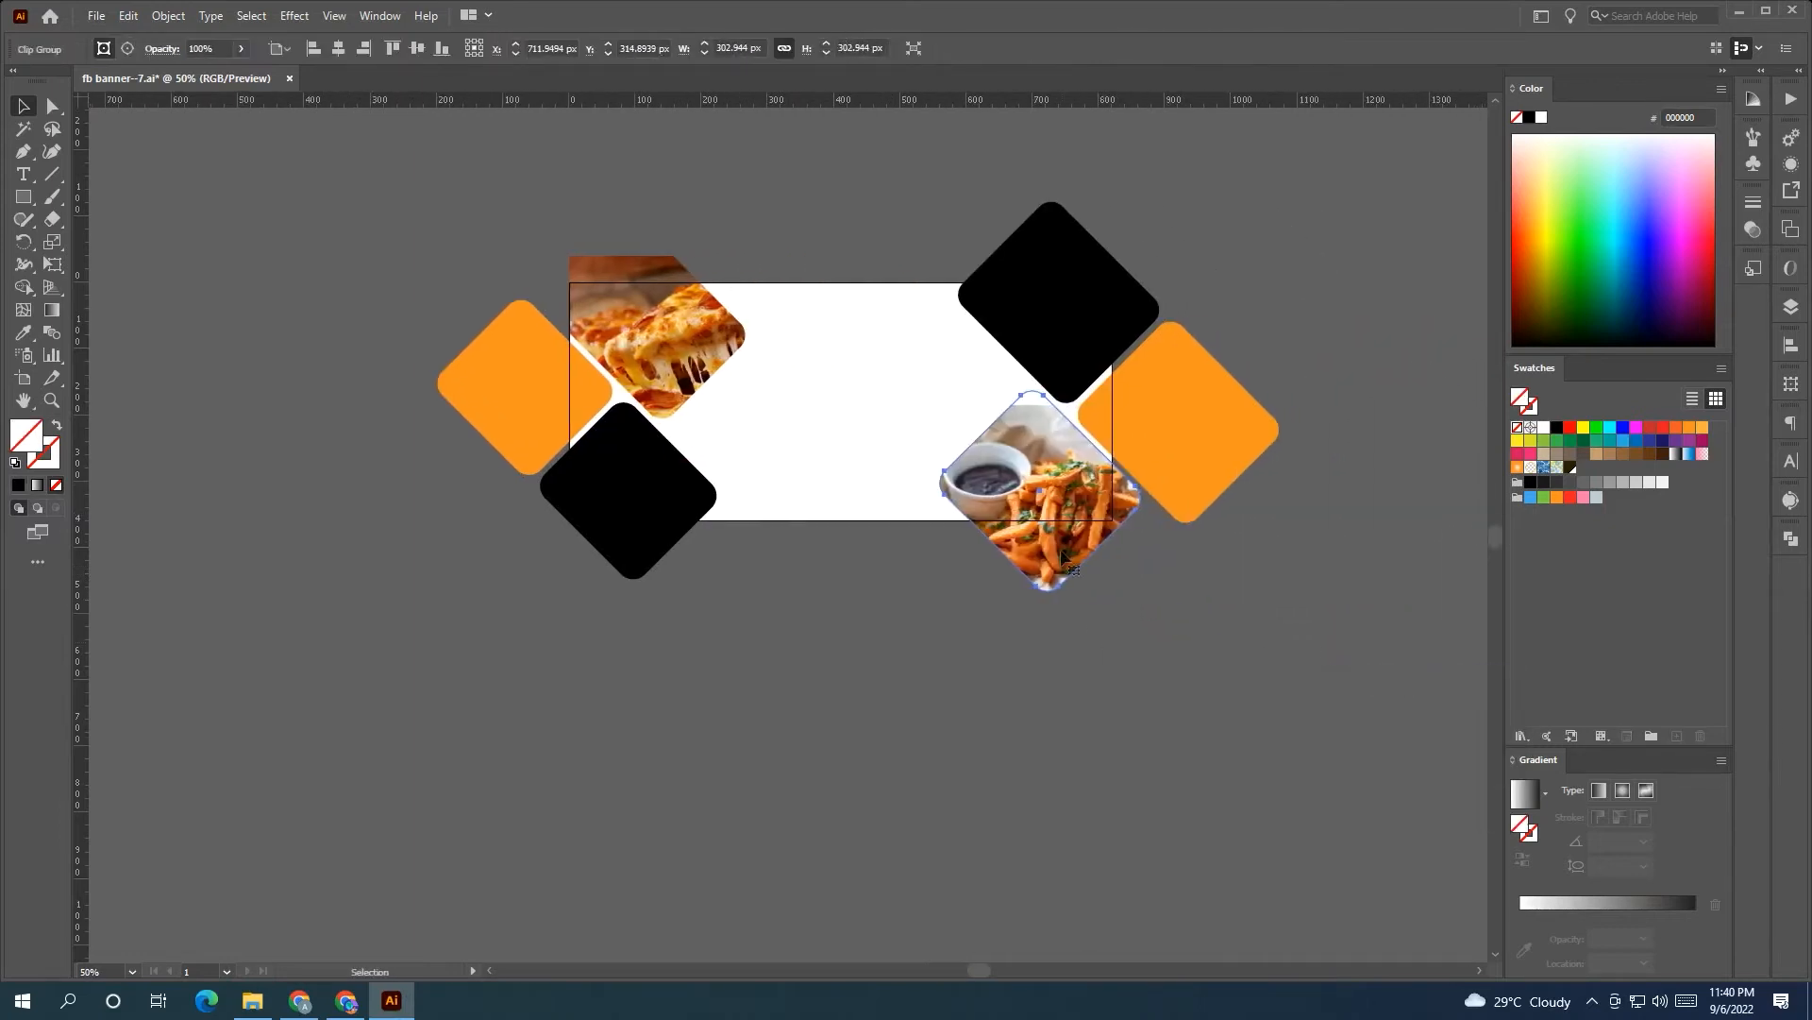
- Reposition and resize the fries photo inside its clipping mask
left_click(128, 48)
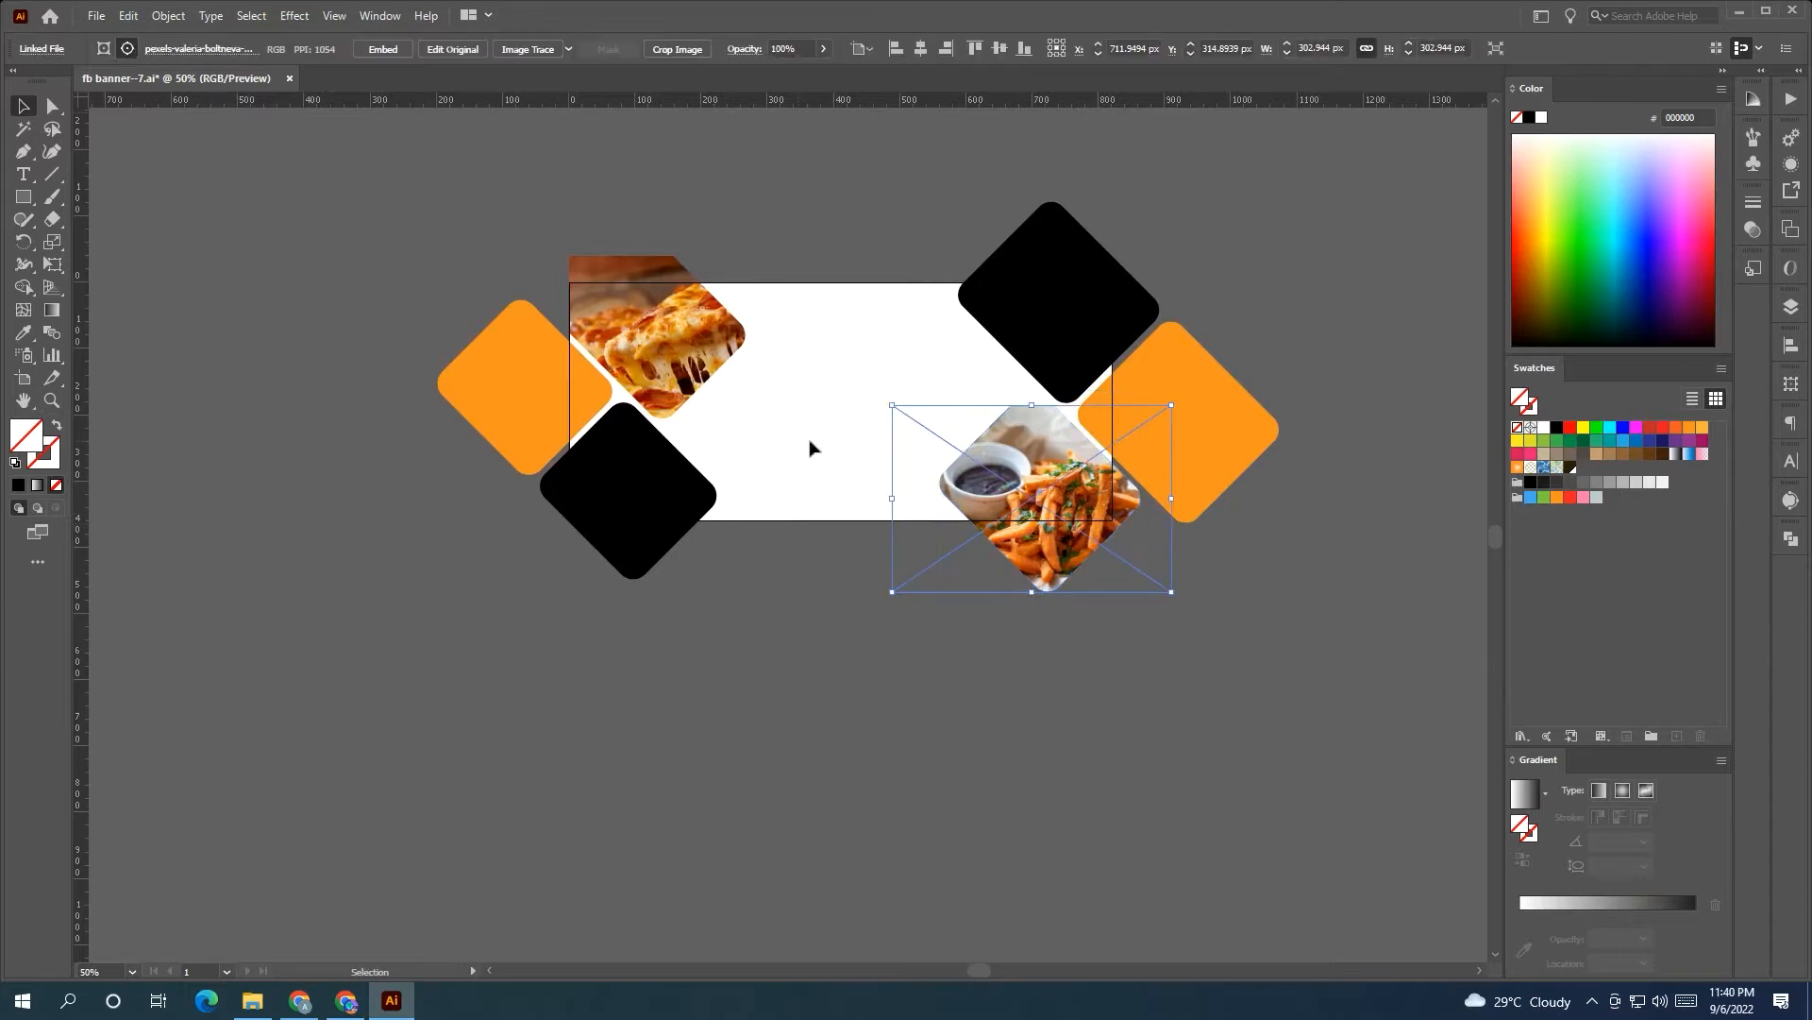
left_click_drag(1026, 491, 1024, 487)
left_click_drag(1170, 499, 1193, 503)
mouse_move(1159, 547)
left_mouse_down()
mouse_move(1174, 544)
mouse_move(1144, 532)
left_mouse_up()
left_click(1027, 164)
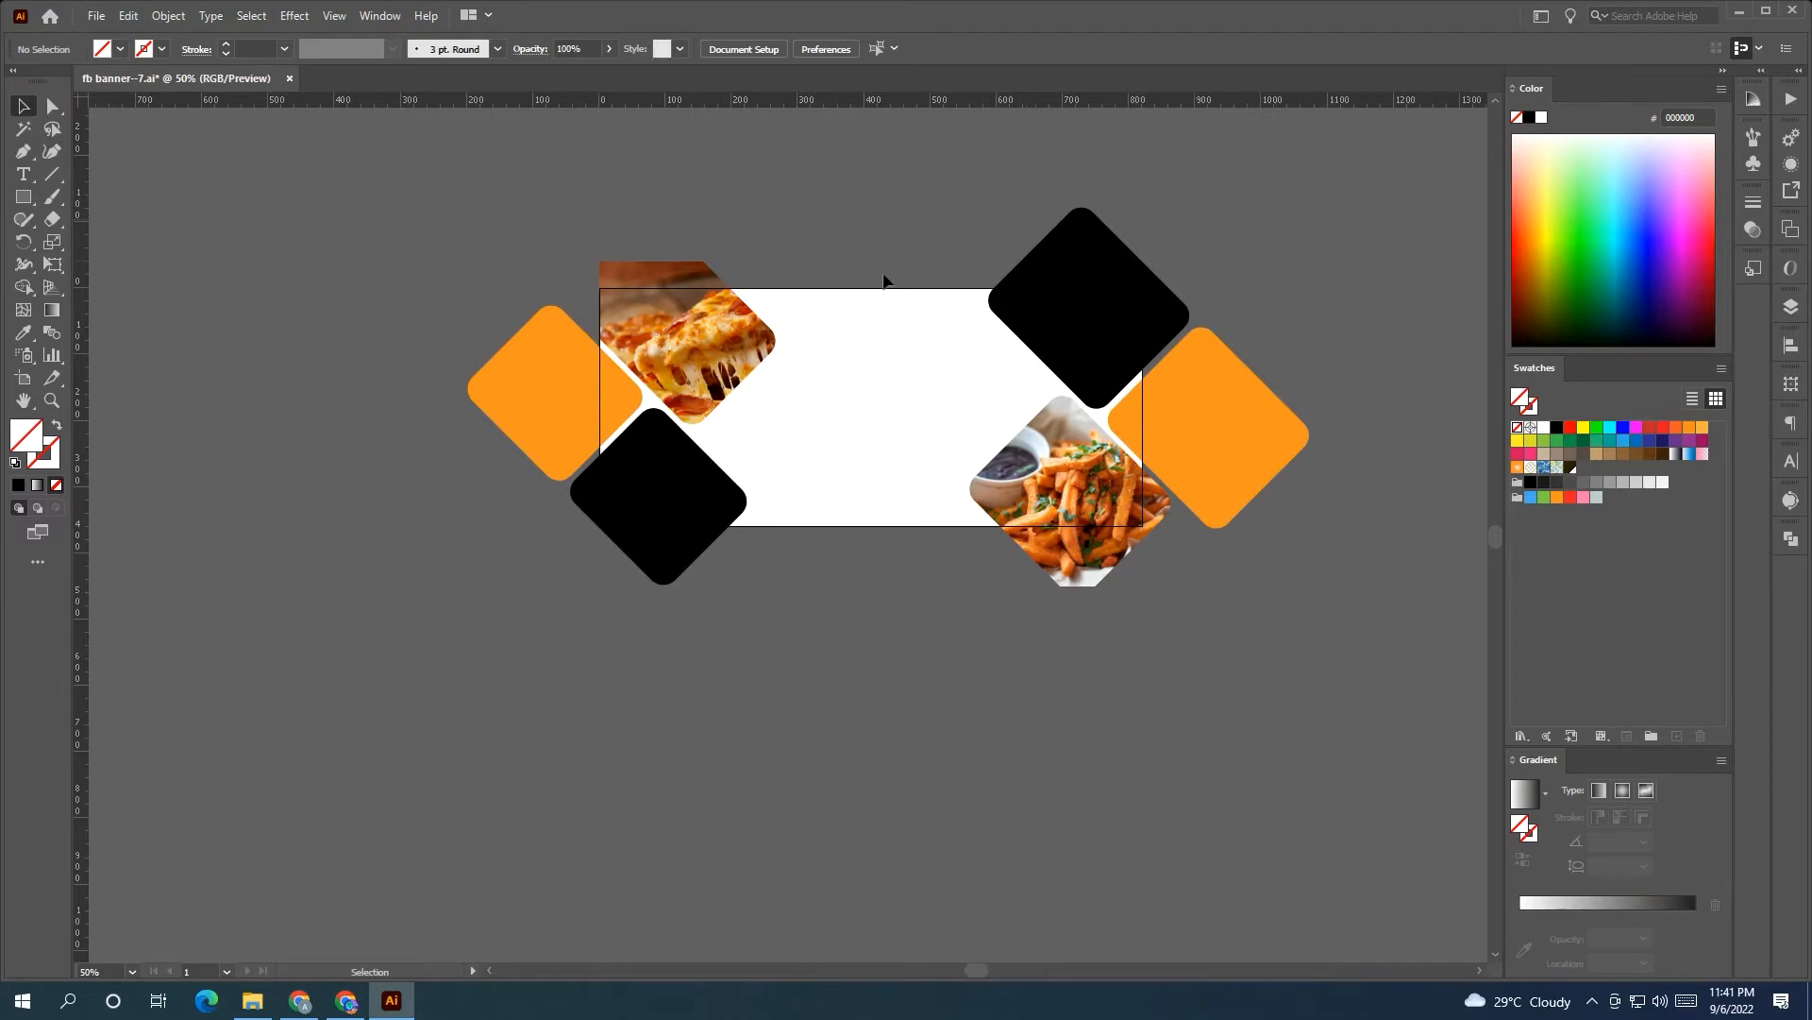
- Enlarge the burger photo behind the upper-right black diamond and mask it to that diamond's shape
left_click_drag(862, 278, 1079, 234)
scroll(968, 616, "down", 1)
left_click_drag(968, 615, 842, 612)
left_click_drag(668, 595, 965, 620)
left_click_drag(477, 457, 1254, 489)
left_click(457, 512)
left_click_drag(1129, 602, 461, 611)
scroll(544, 546, "up", 1)
left_click_drag(613, 478, 756, 422)
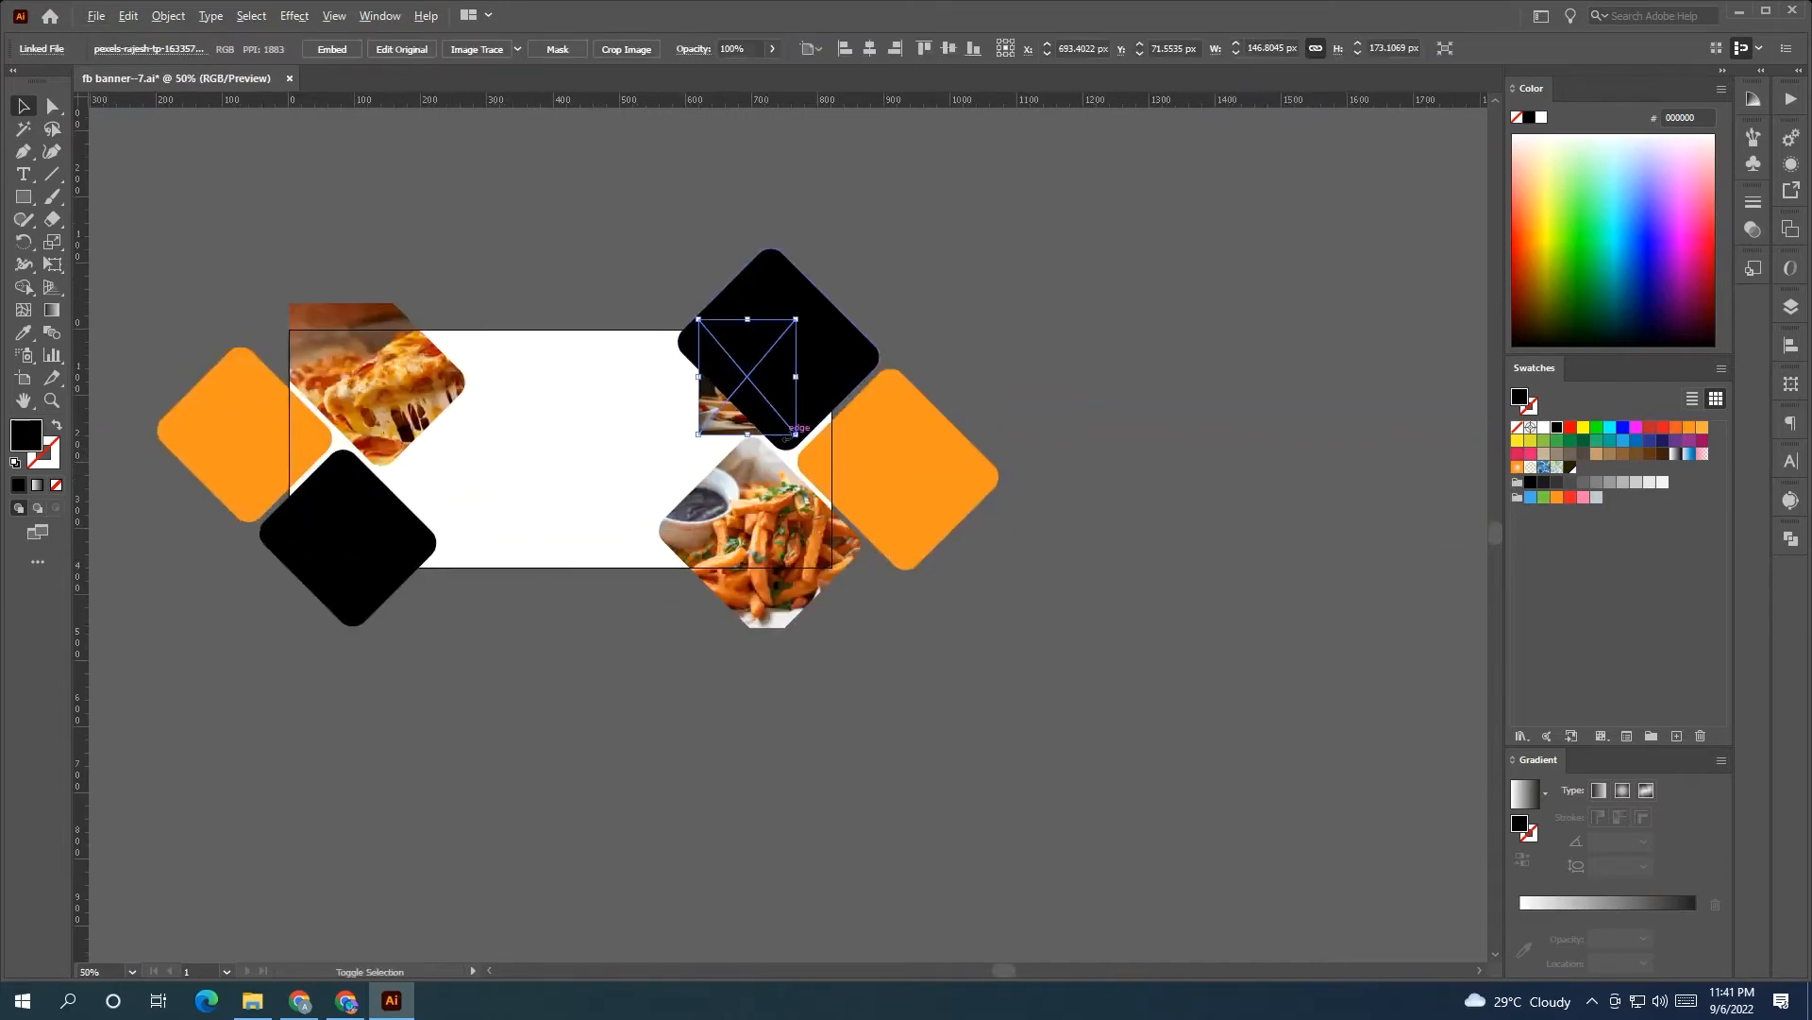
left_click_drag(869, 444, 876, 515)
right_click(821, 356)
left_click(906, 518)
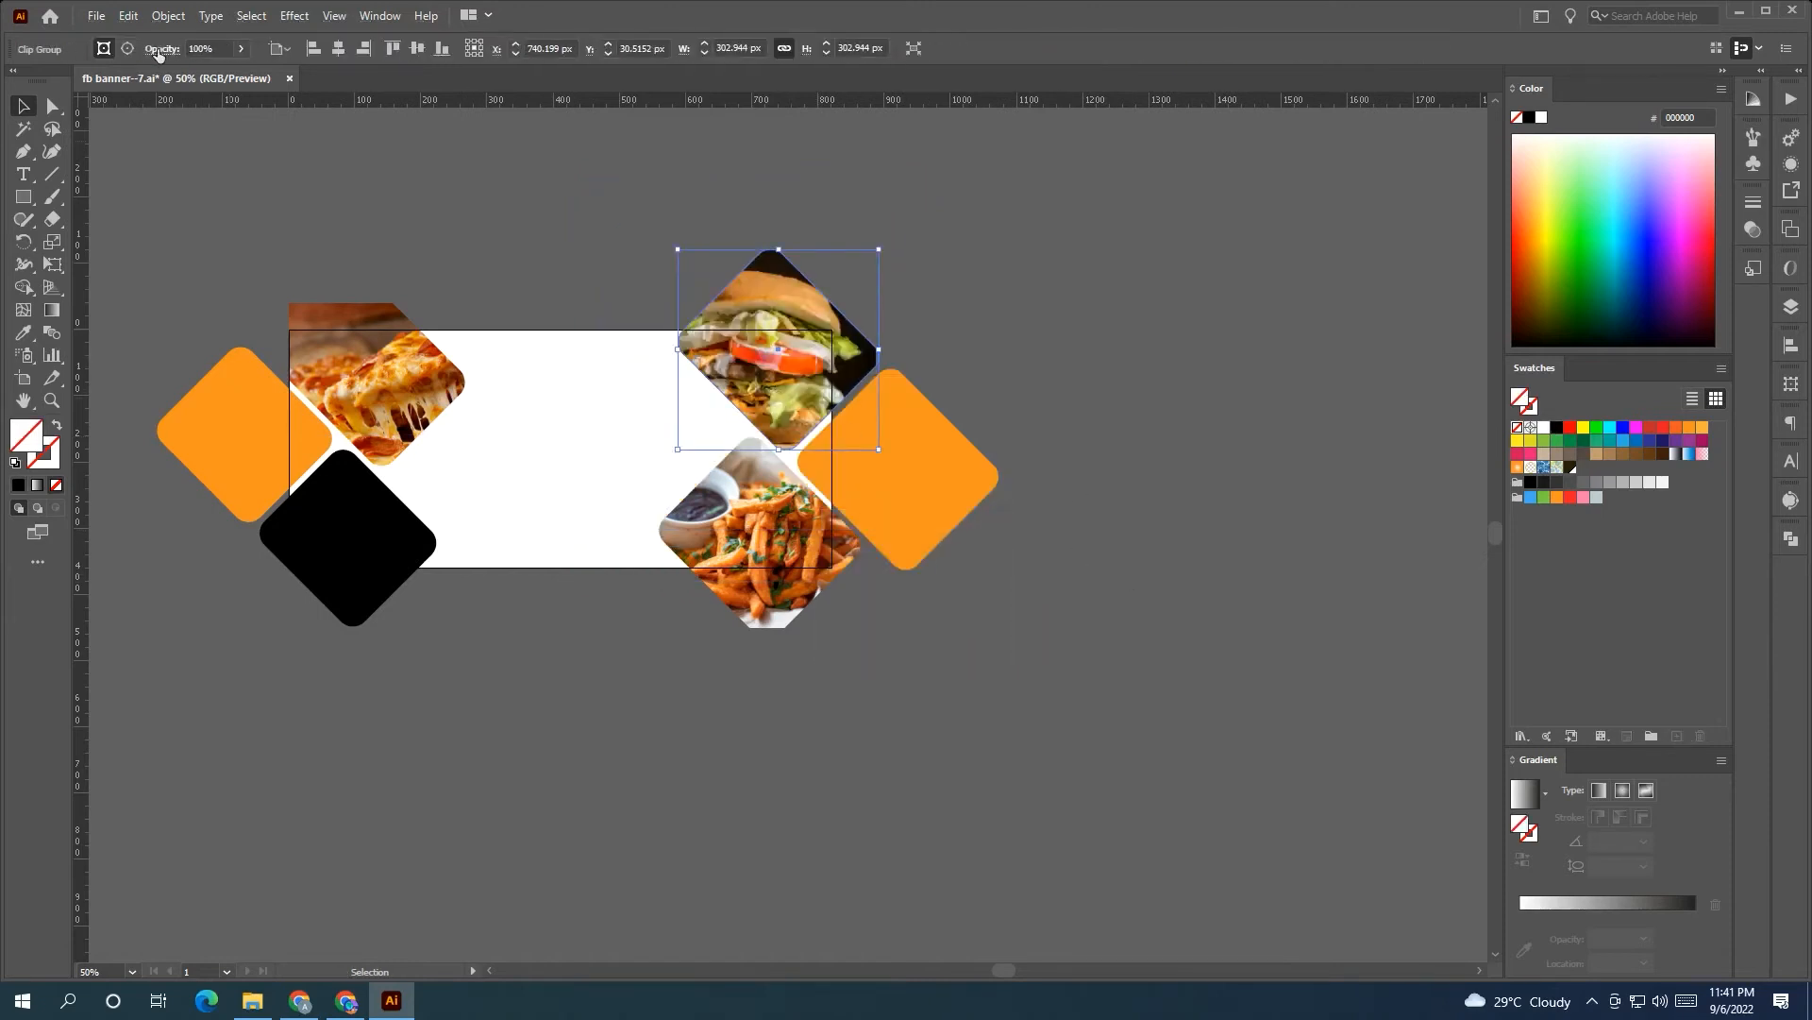
- Reposition and scale the burger photo inside its mask so the whole burger fits the diamond
left_click(128, 49)
left_click_drag(881, 223, 888, 273)
left_click_drag(791, 313, 774, 348)
mouse_move(661, 501)
left_mouse_down()
mouse_move(707, 442)
mouse_move(677, 494)
left_mouse_up()
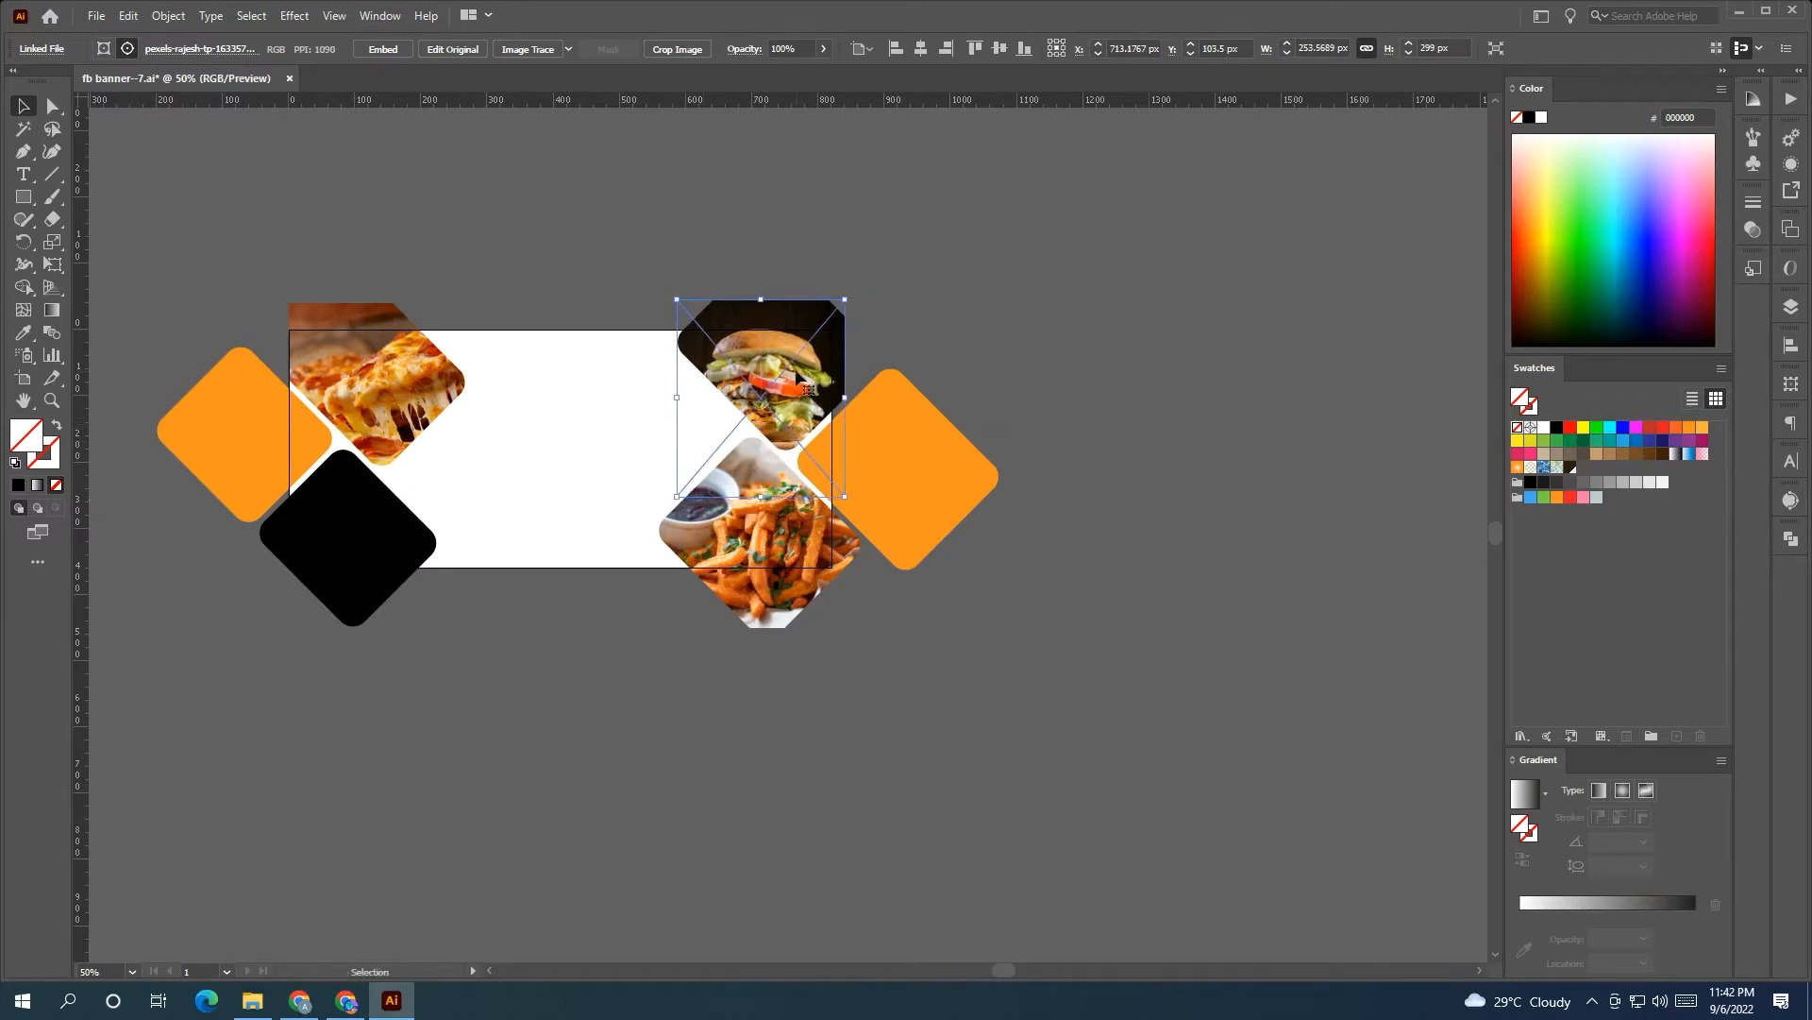
left_click(905, 372)
left_click(926, 339)
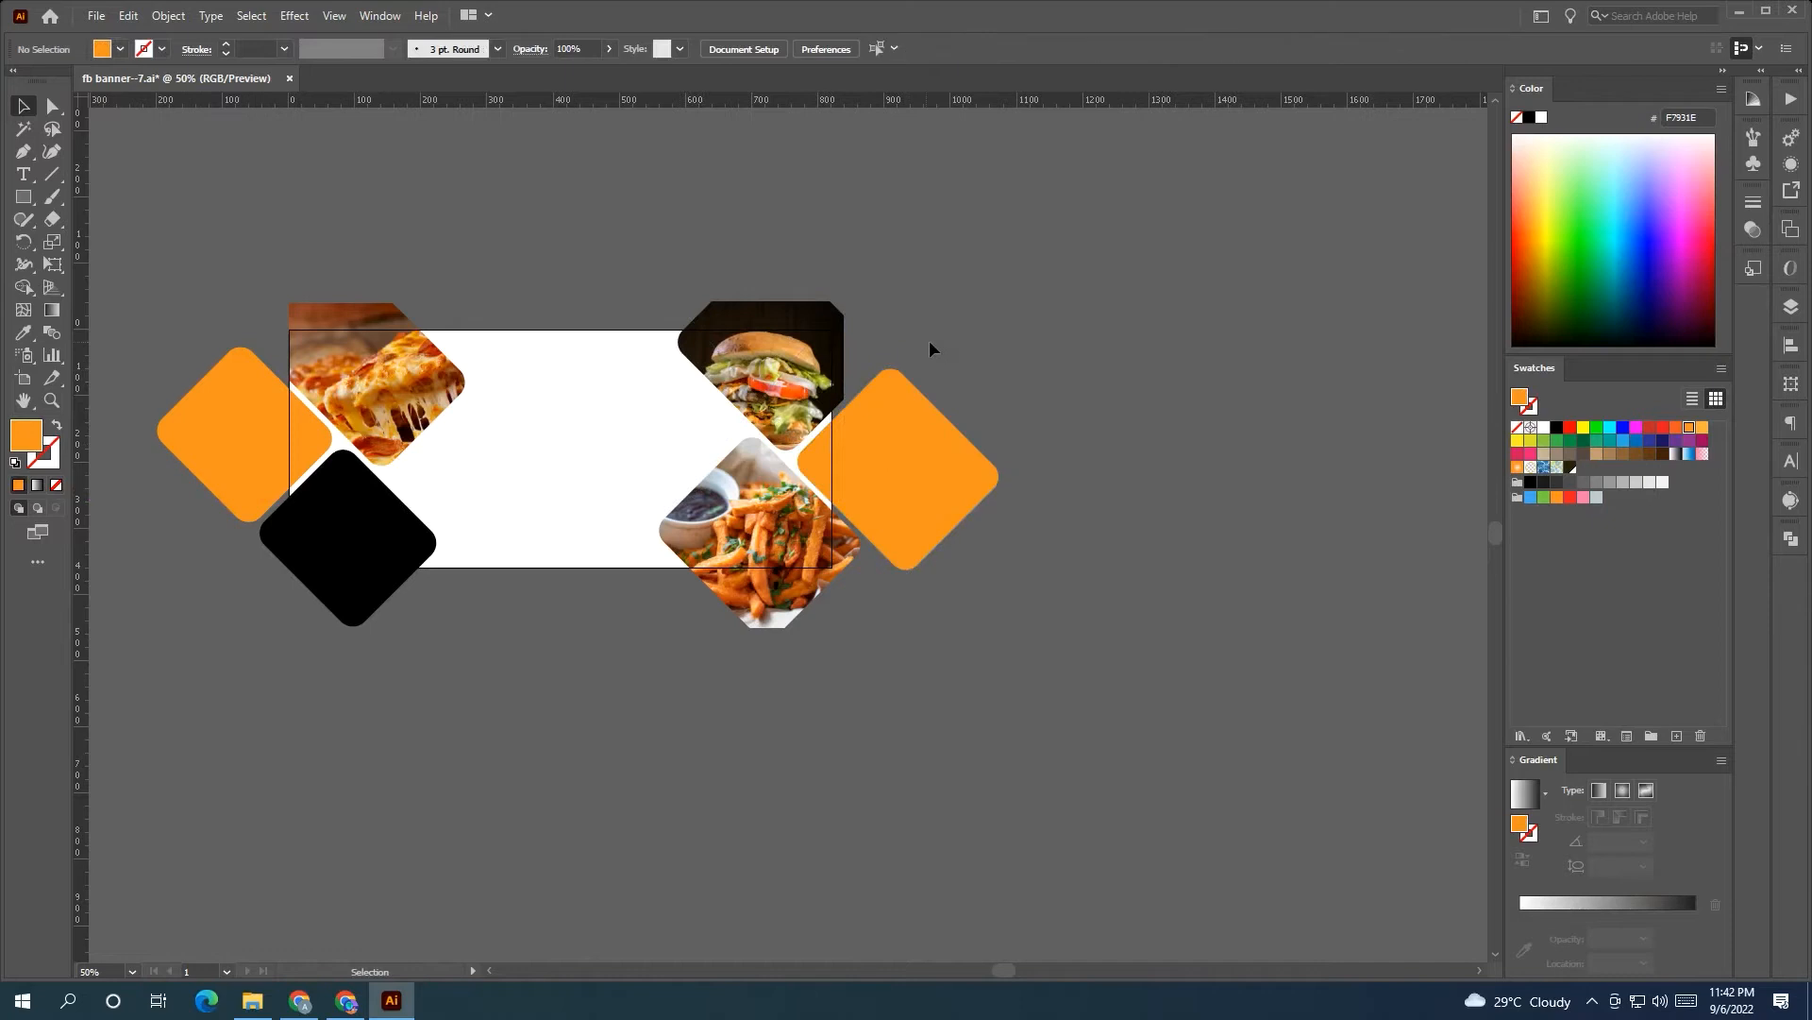
- Scale the right-side diamond cluster down to about 494 × 567 px and move it slightly left
left_click_drag(893, 377, 1002, 334)
scroll(1105, 292, "left", 3)
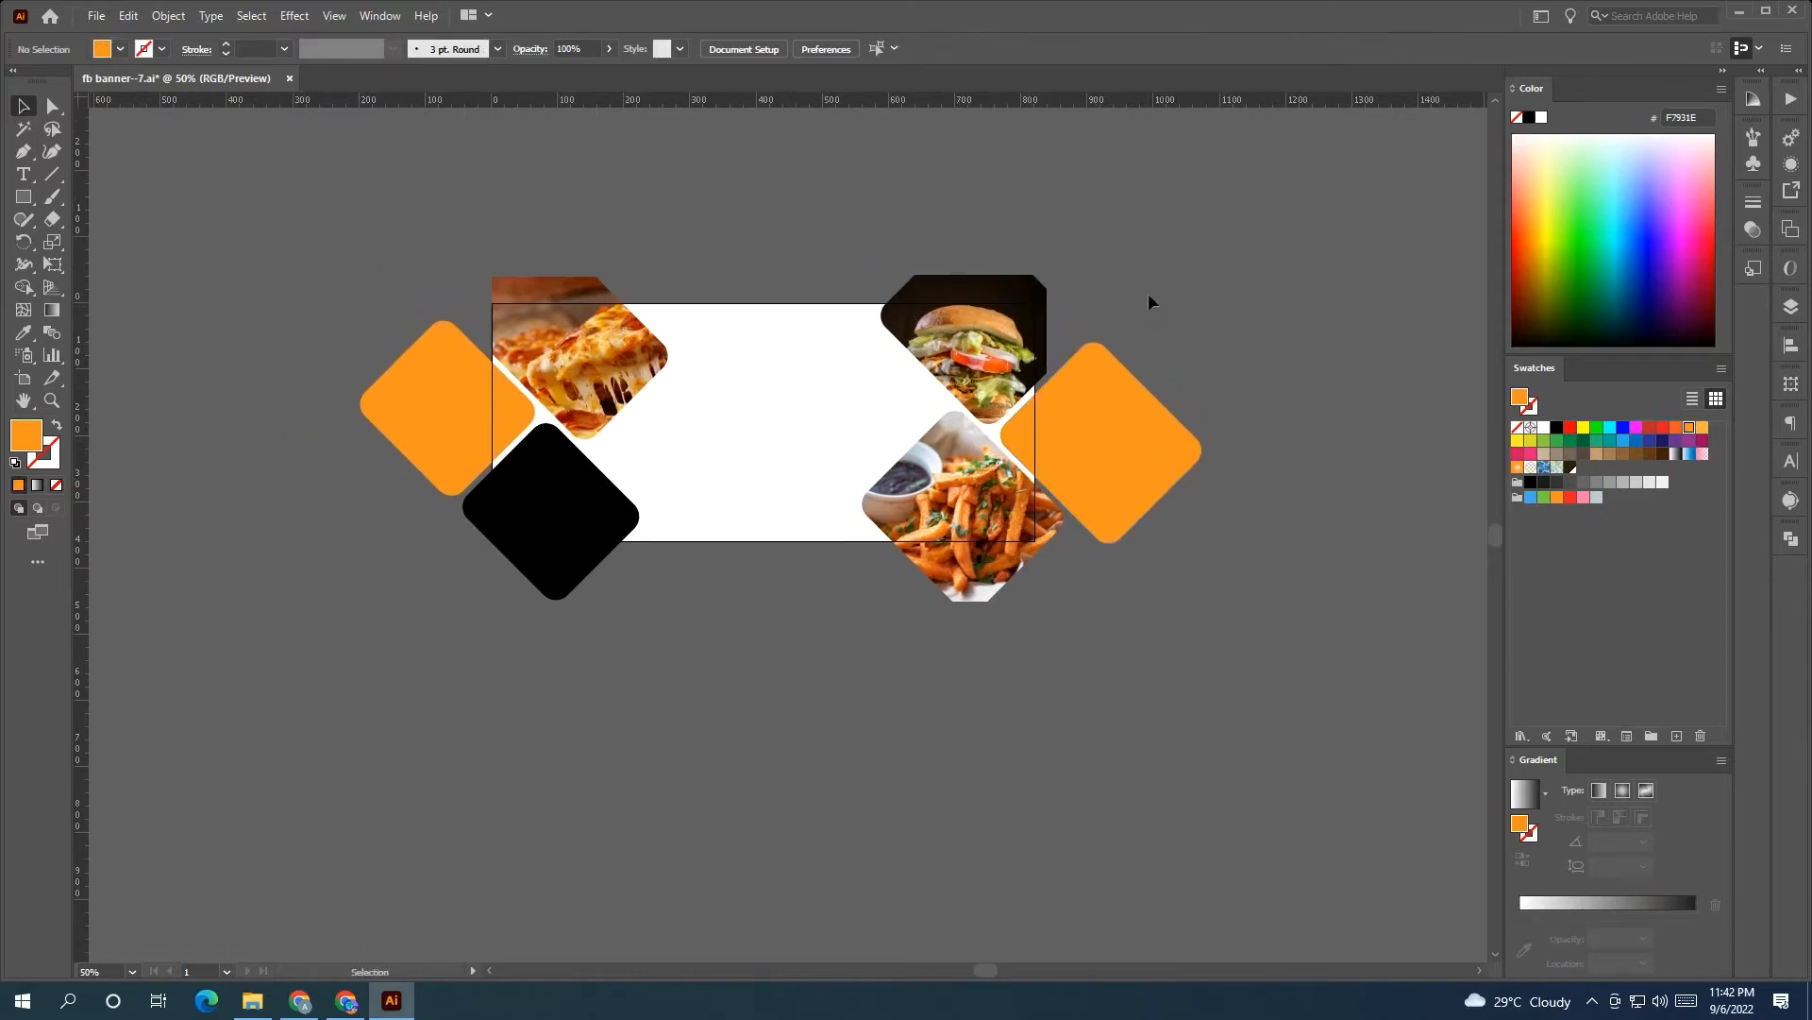
scroll(1141, 295, "up", 1)
left_click(1216, 435)
left_click(1008, 397, "shift")
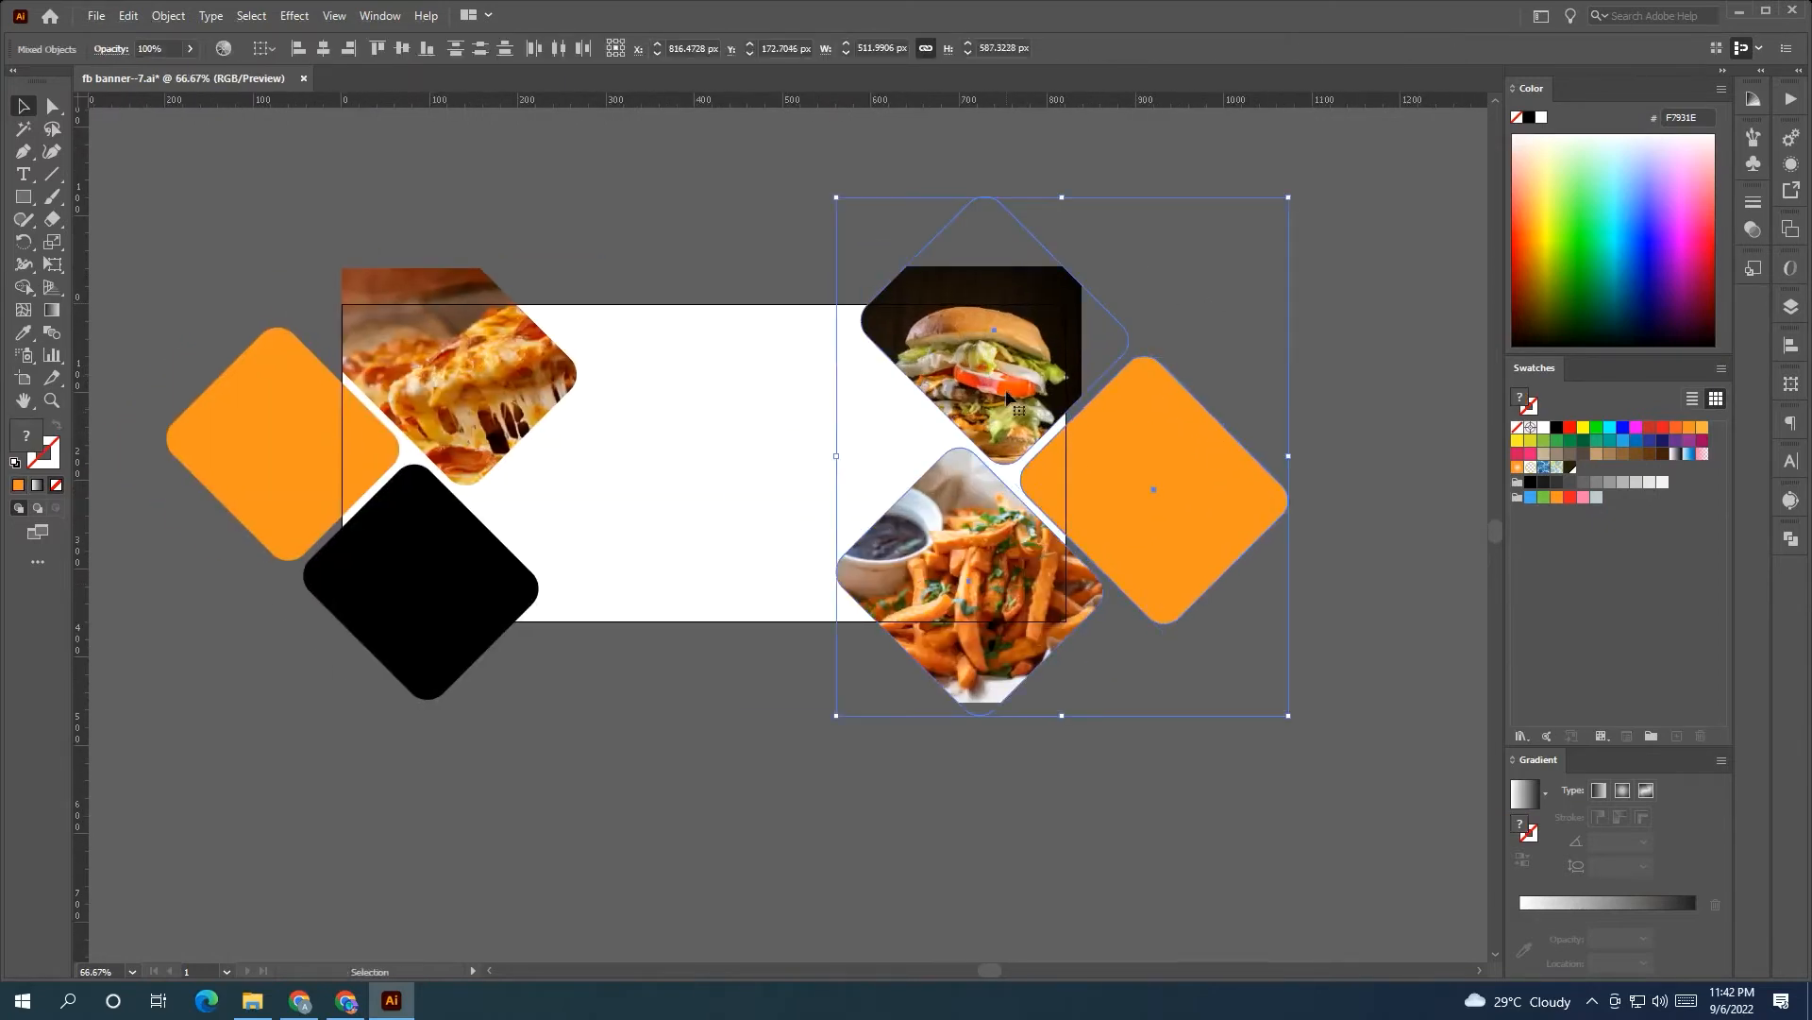
left_click_drag(838, 461, 852, 457)
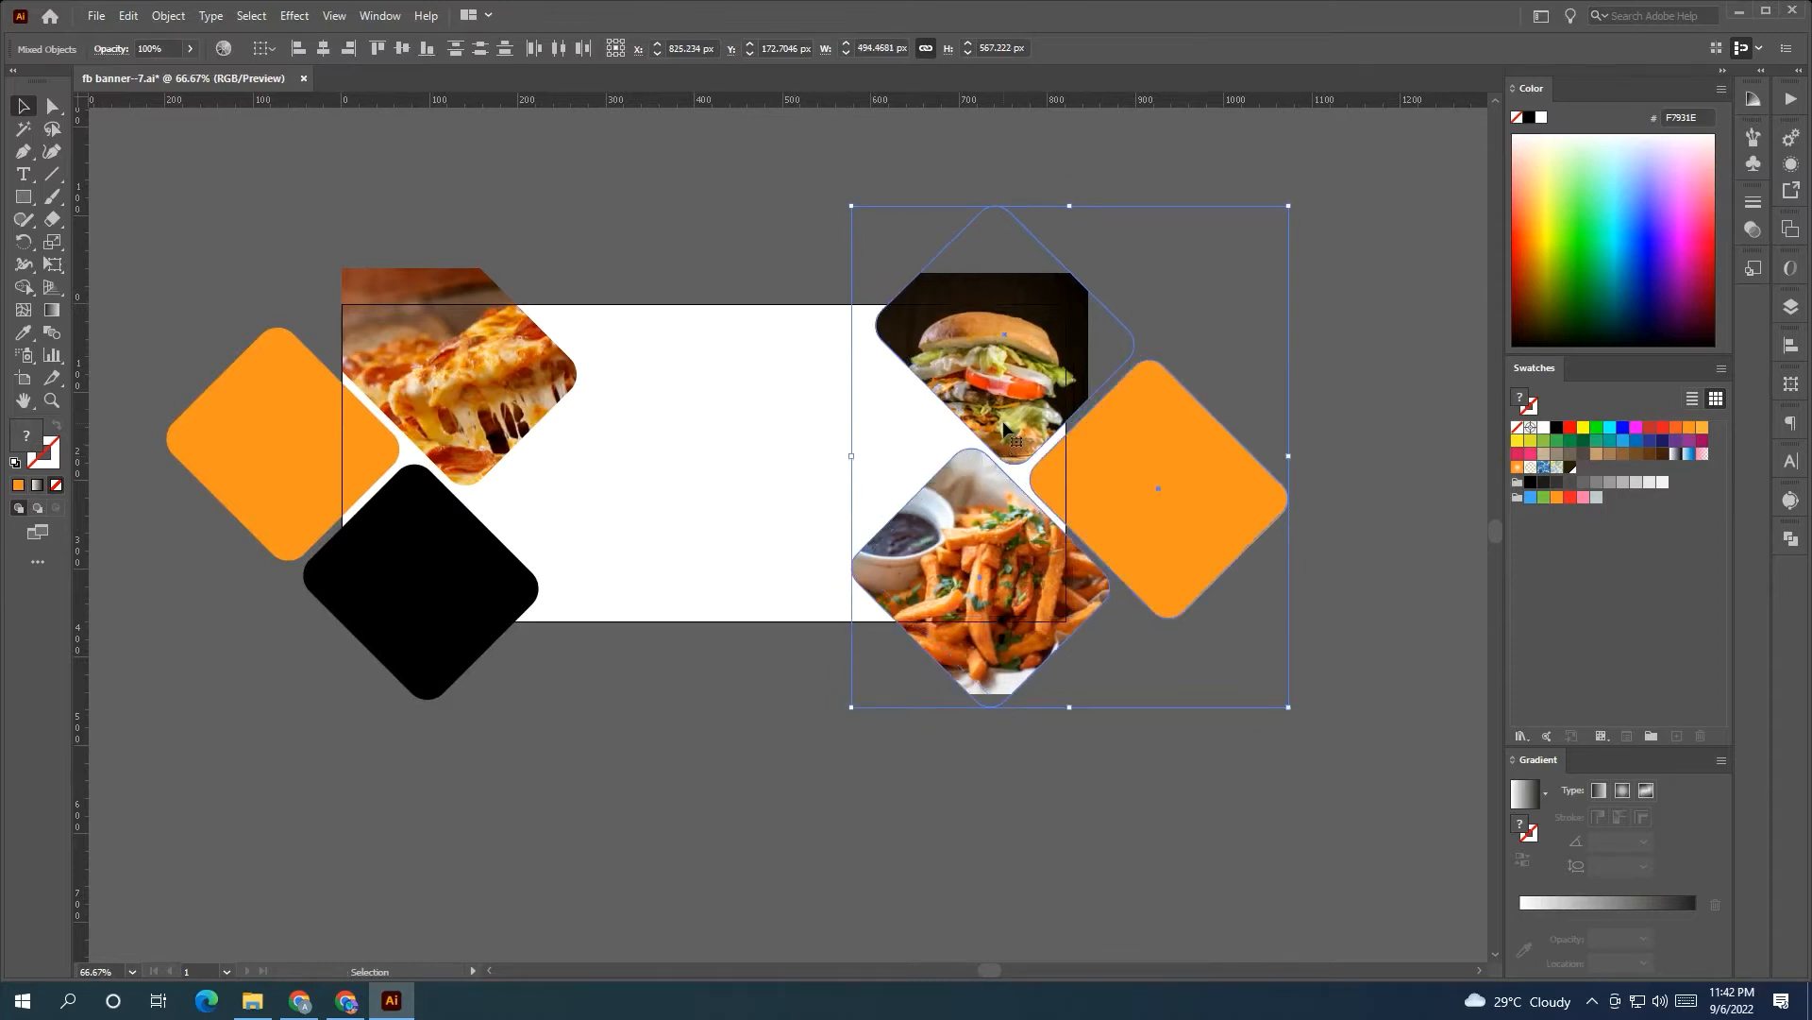
left_click_drag(1003, 420, 982, 417)
left_click(1057, 698)
left_click_drag(1073, 696, 1159, 713)
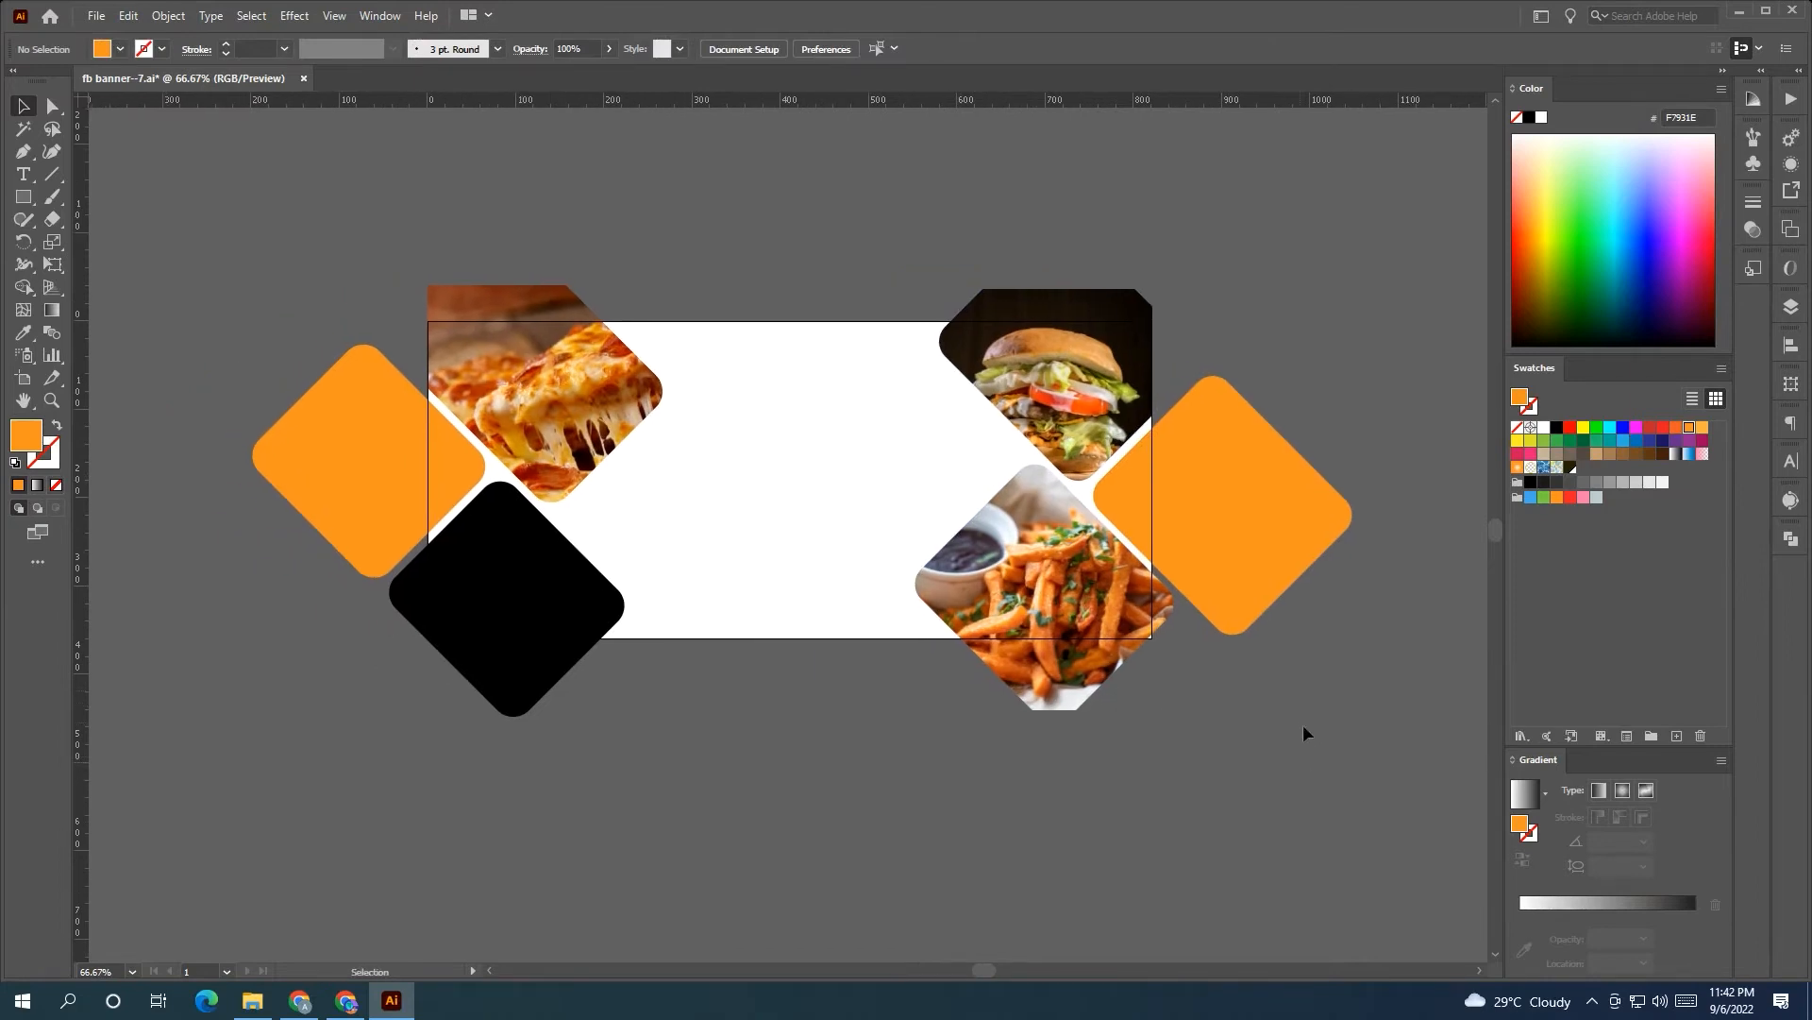
- Place the sandwich photo behind the lower-left black diamond and mask it to that diamond's shape
scroll(1297, 724, "down", 2)
left_click_drag(291, 604, 930, 841)
scroll(870, 699, "up", 2)
left_click_drag(926, 706, 963, 649)
right_click(963, 649)
left_click(1020, 797)
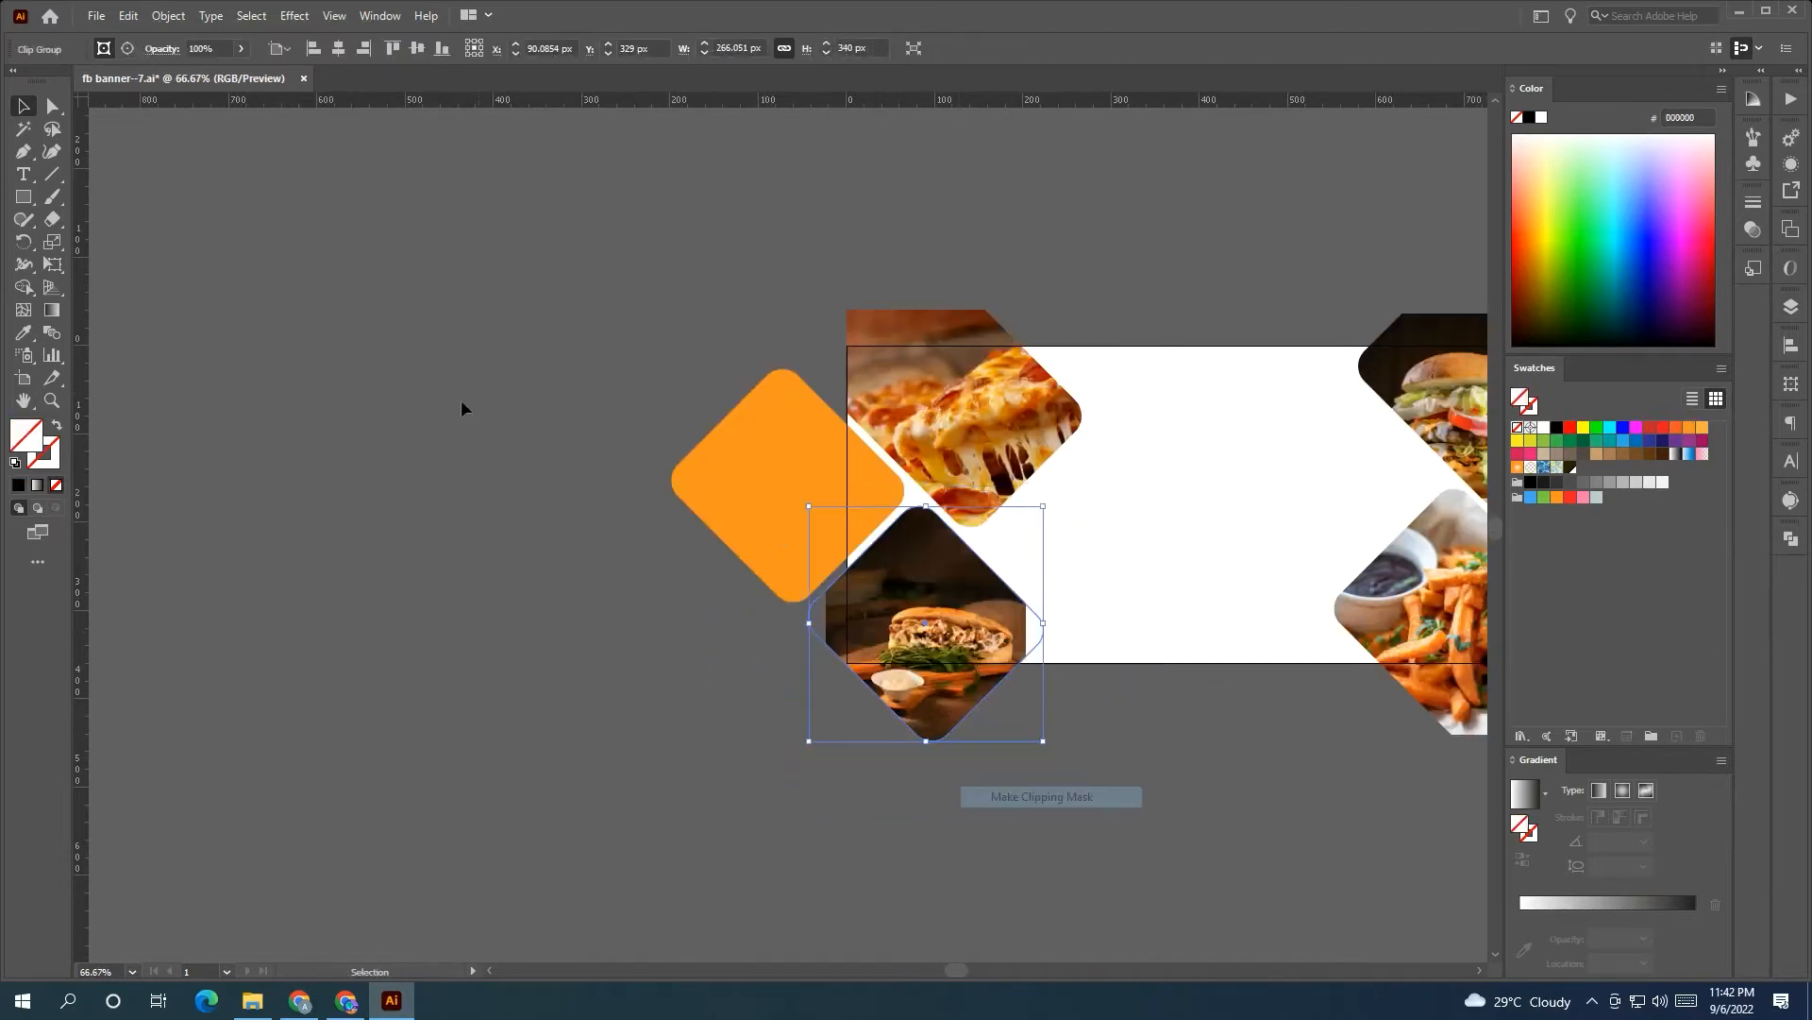
- Reposition and enlarge the sandwich photo inside its mask so it fills the diamond
left_click_drag(918, 642, 901, 613)
mouse_move(1055, 609)
left_mouse_down()
mouse_move(1128, 614)
mouse_move(1038, 628)
mouse_move(1048, 583)
left_mouse_up()
left_click_drag(1057, 579, 1020, 573)
left_click(1090, 287)
- Copy the left orange diamond over the sandwich photo and bring the copy to the front
key("space")
left_click_drag(1090, 287, 657, 300)
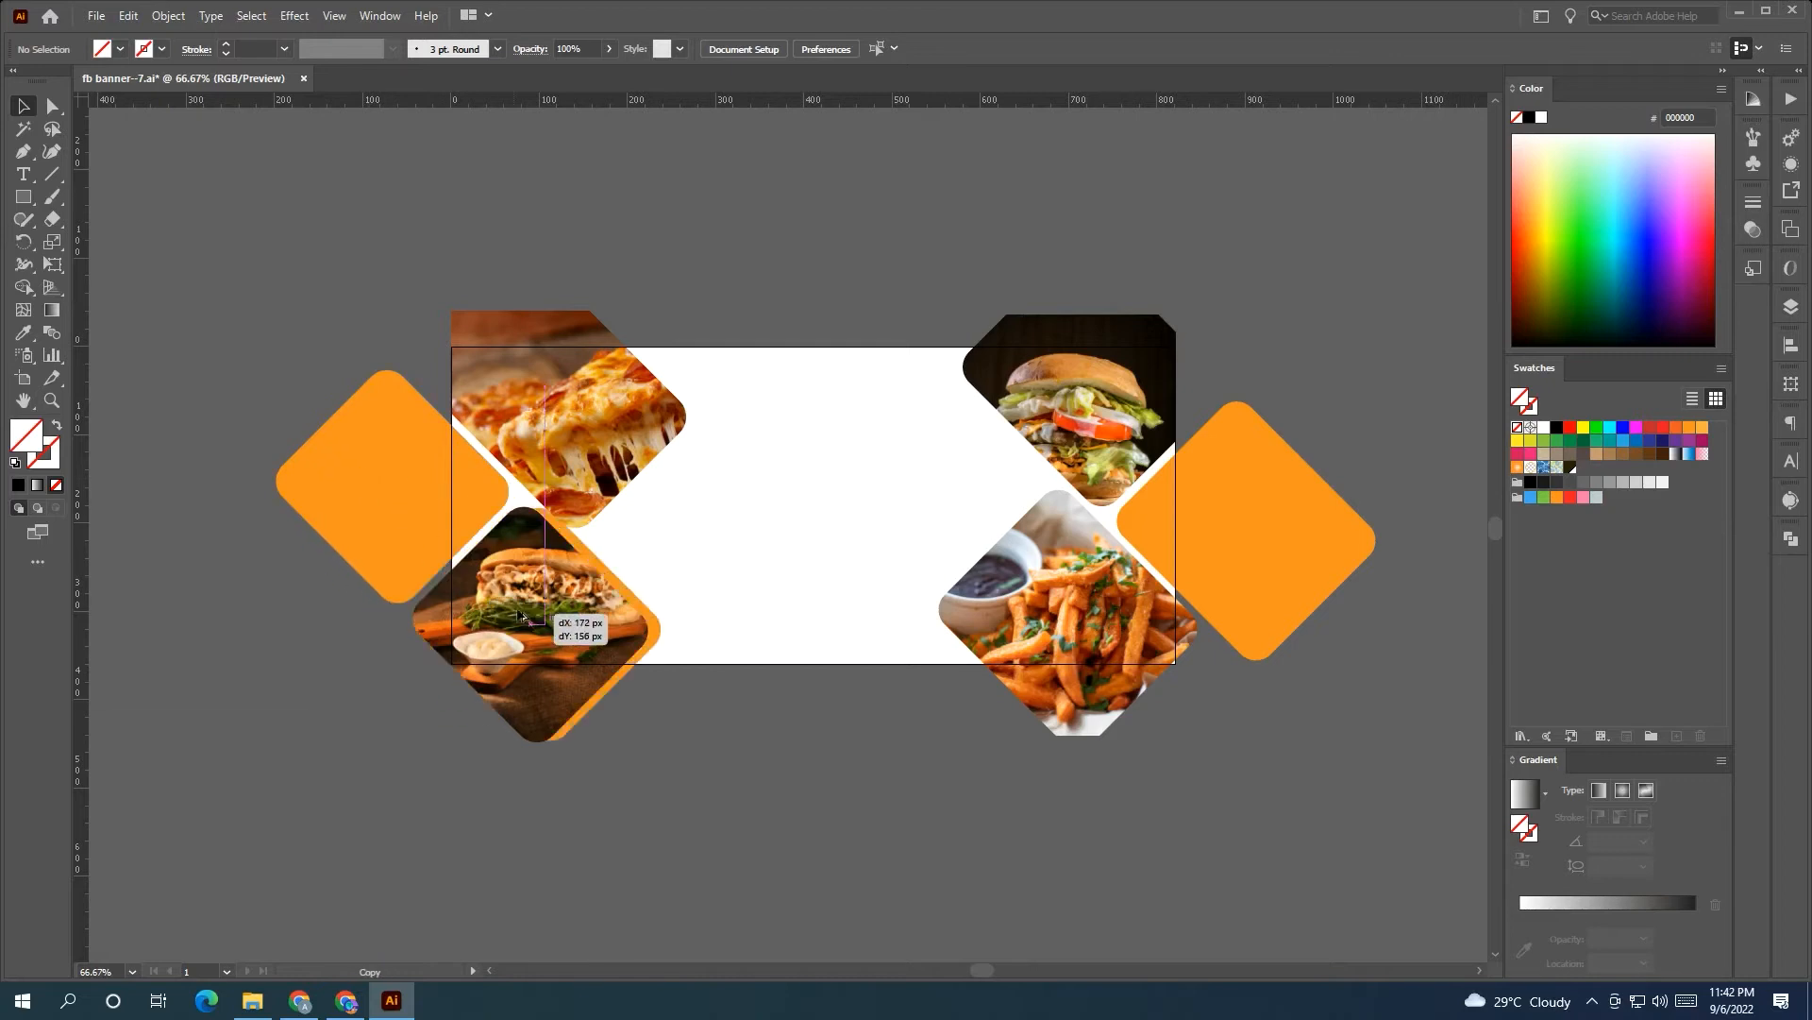
right_click(507, 614)
mouse_move(604, 525)
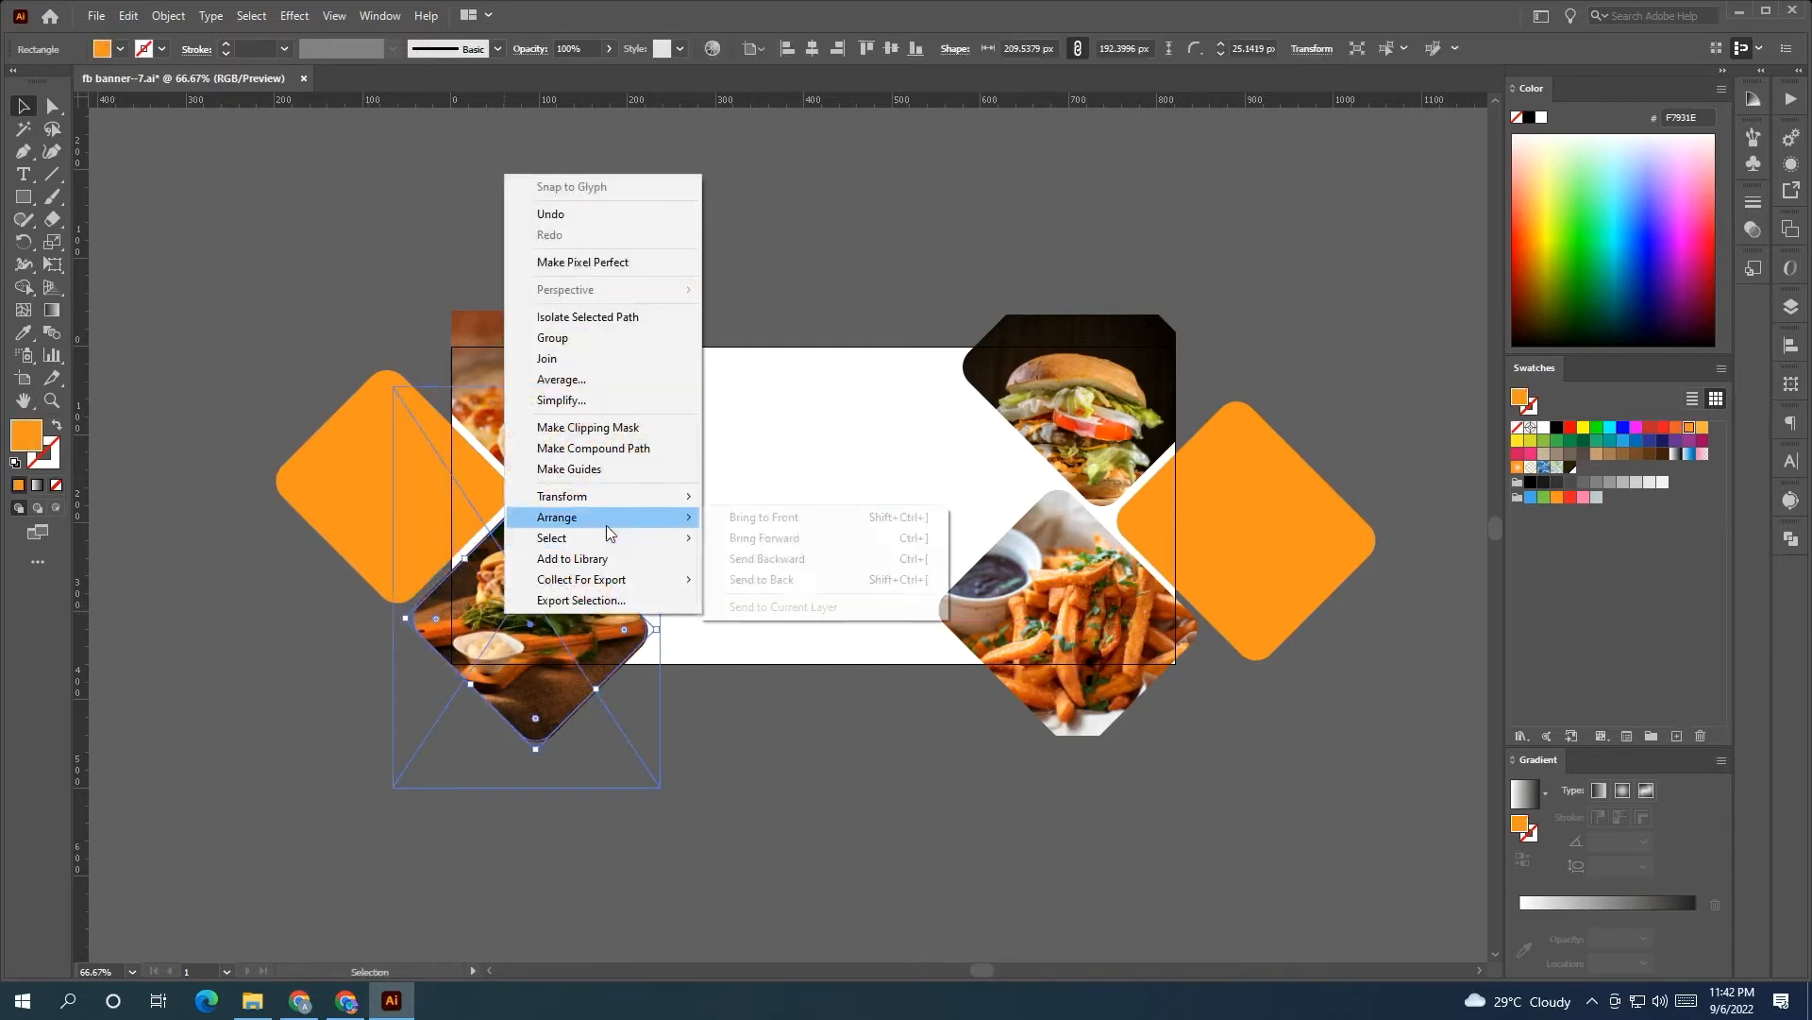
left_click(746, 517)
- Turn the orange copy into a 1 pt outline about 191 × 175 px, centred on the sandwich photo
left_click(54, 427)
left_click_drag(655, 635, 654, 640)
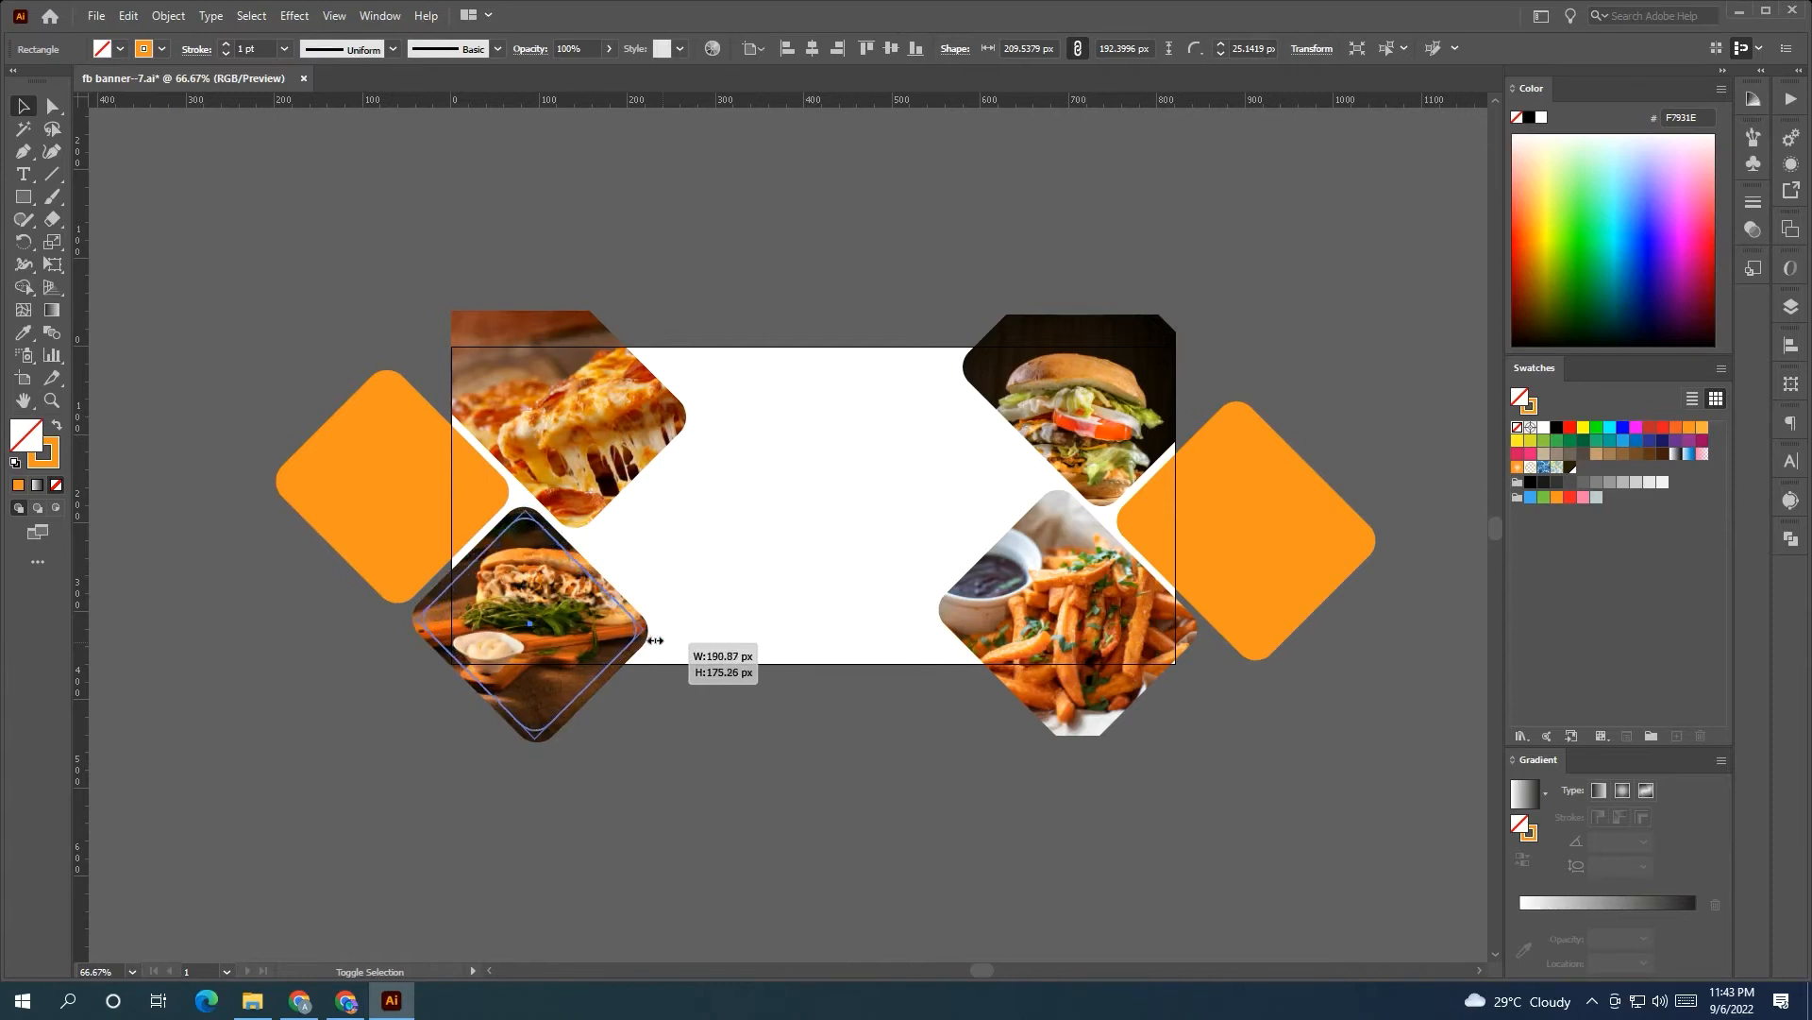
left_click(626, 671, "shift")
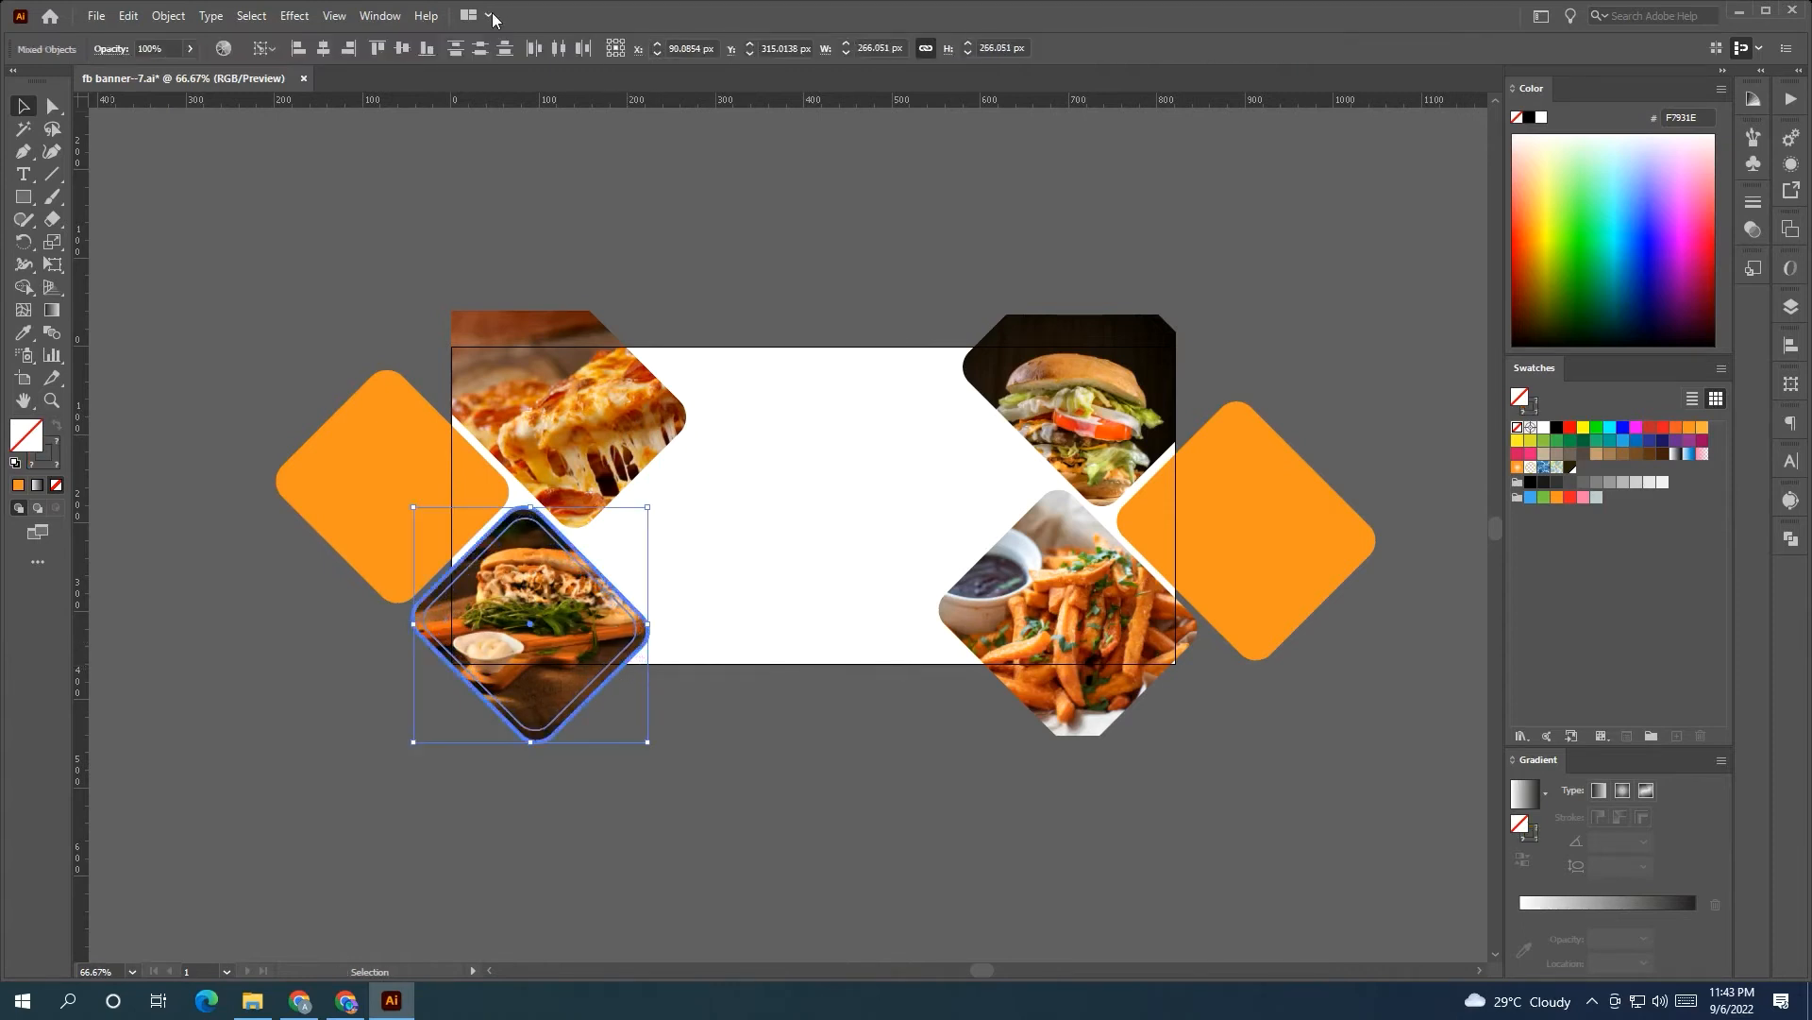
left_click(508, 252)
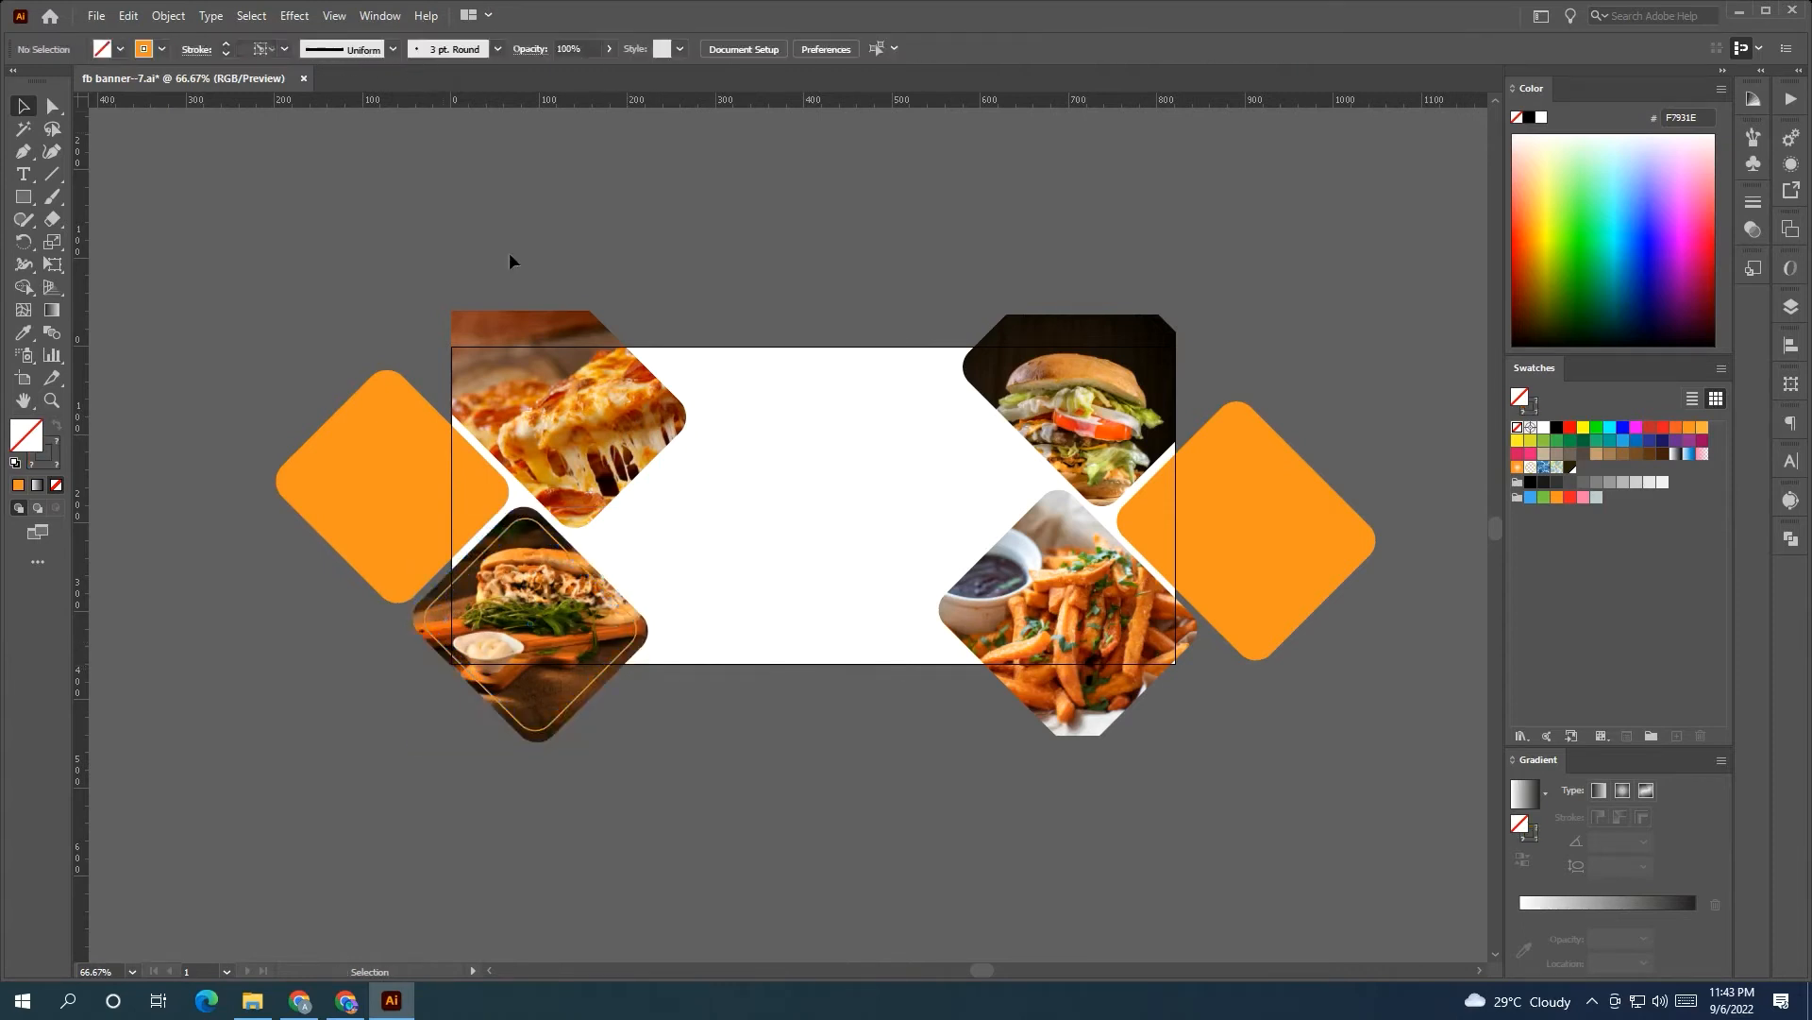
- Set the sandwich outline's stroke to white and place an enlarged copy of it over the pizza photo
left_click(569, 552)
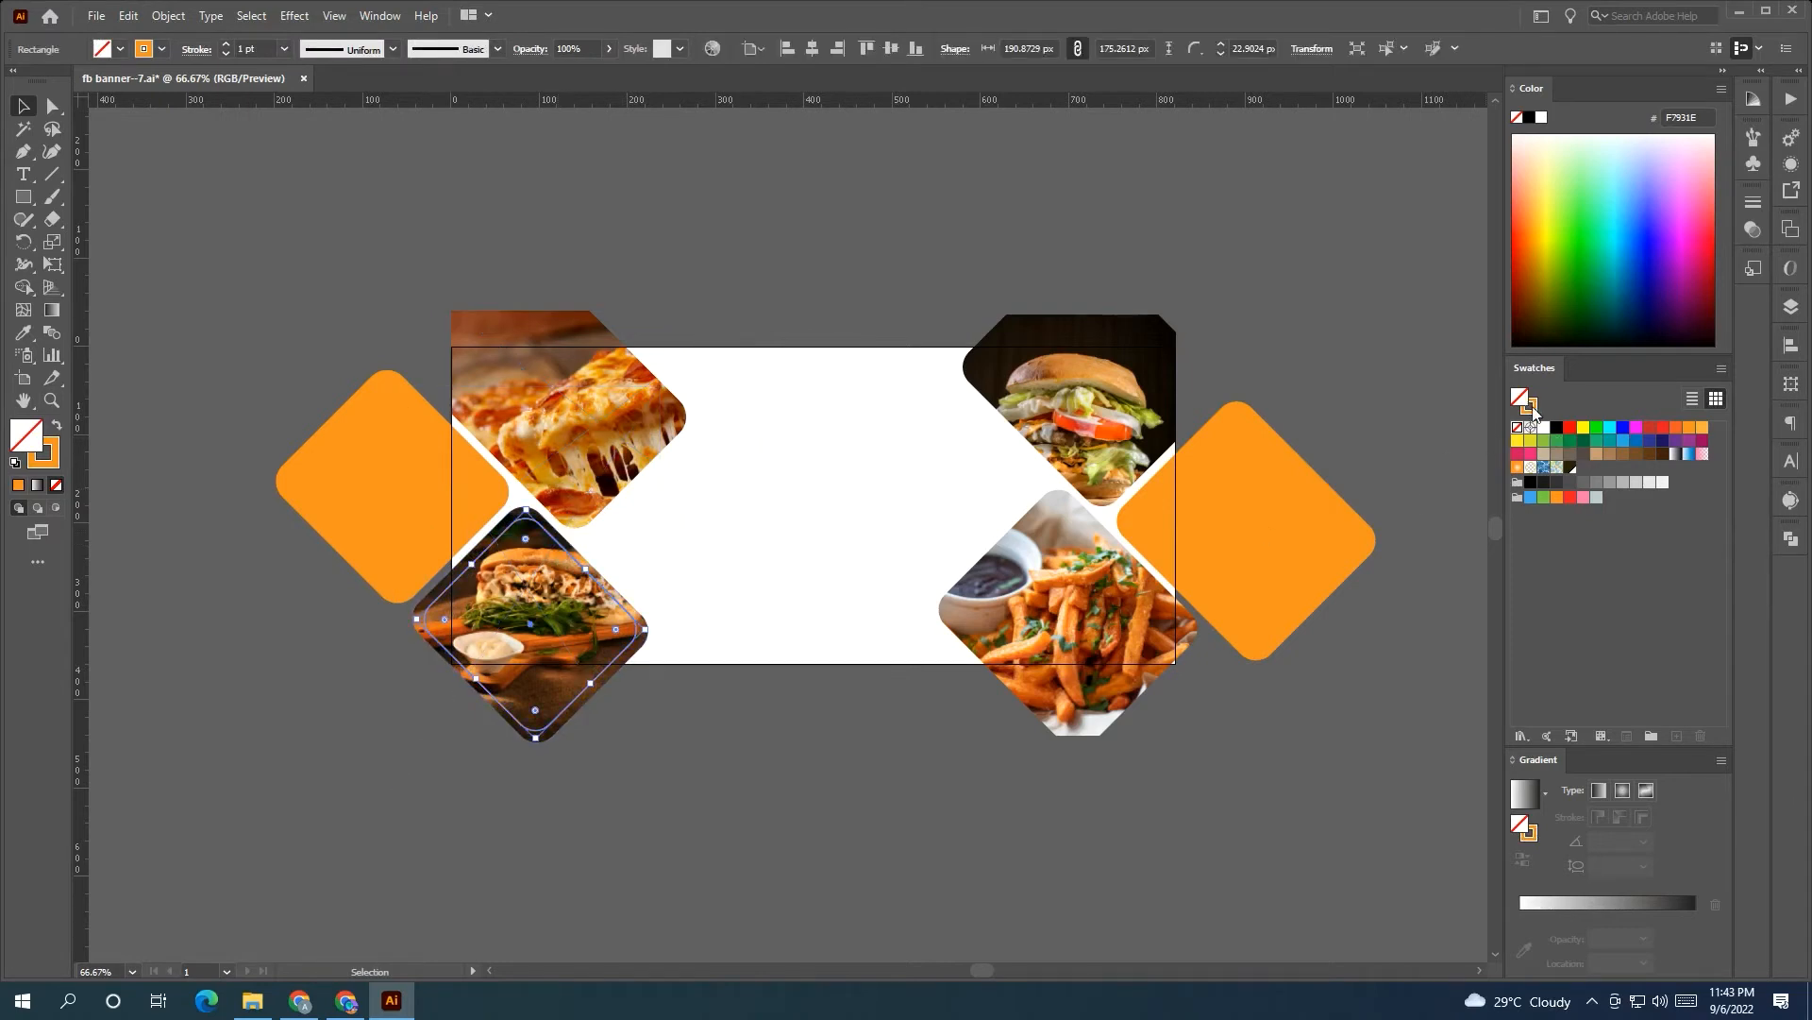
left_click(809, 240)
left_click_drag(804, 238, 678, 289)
left_click_drag(481, 648, 522, 432)
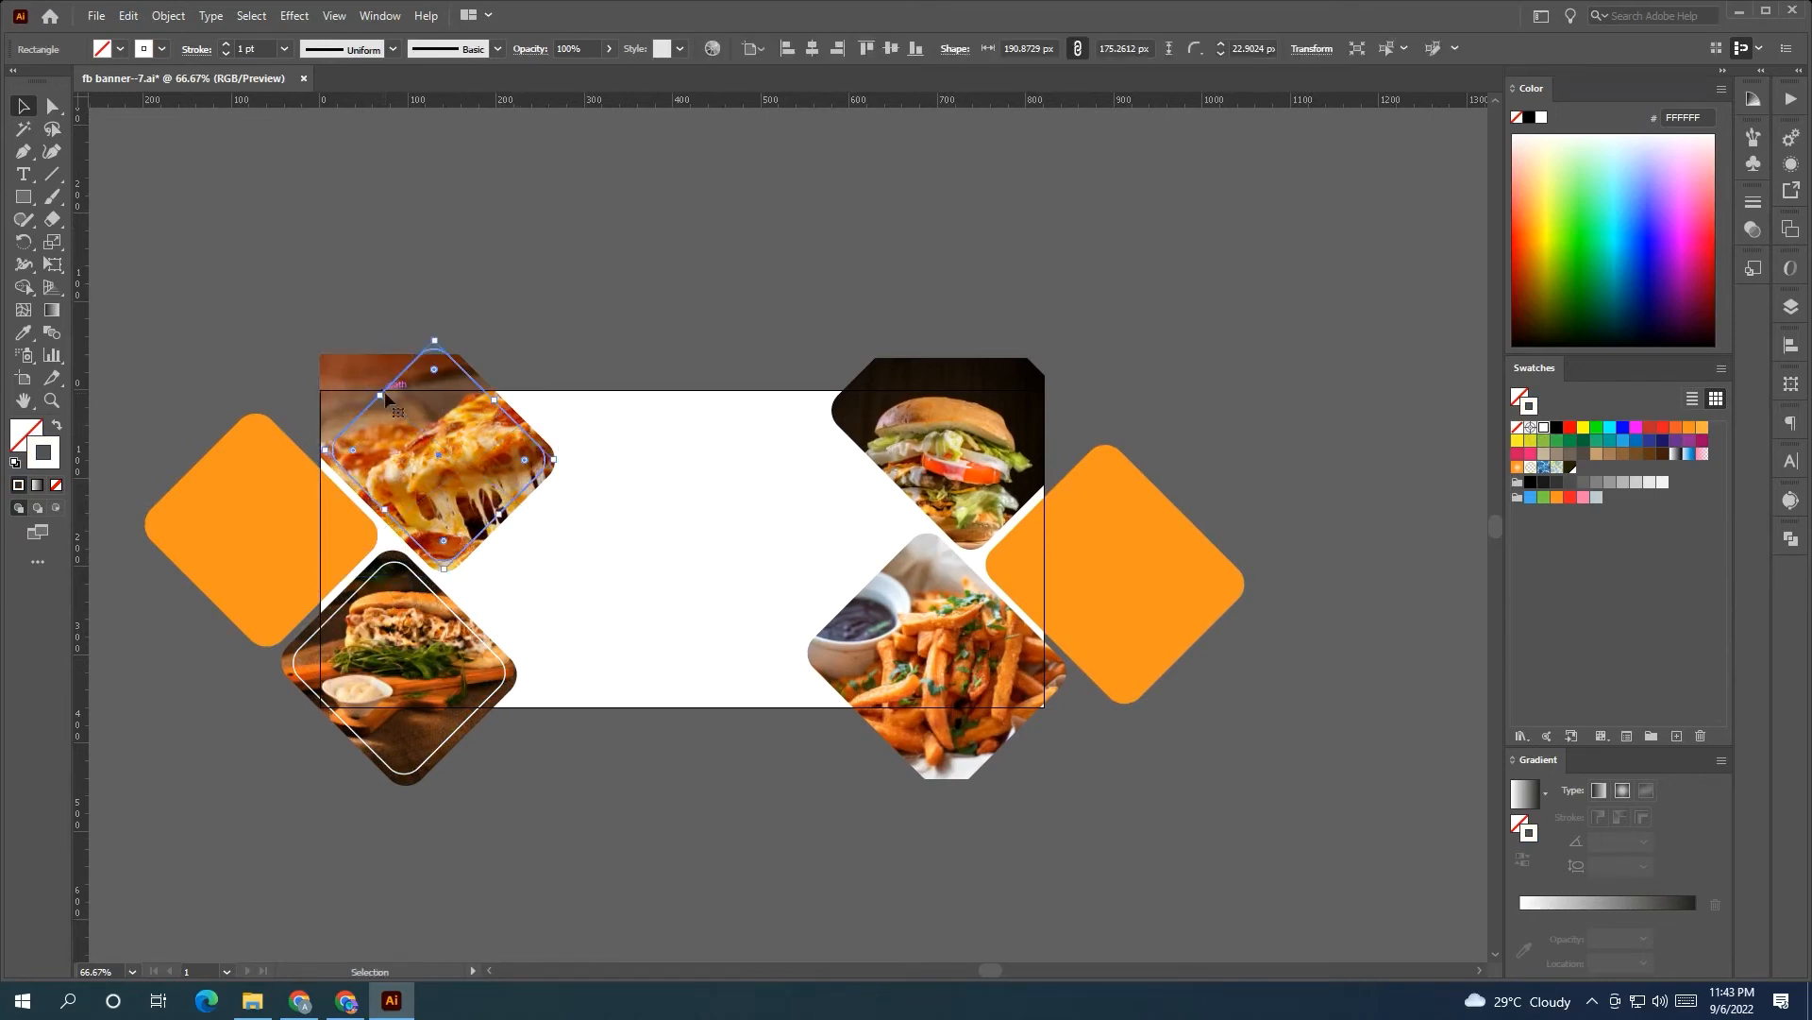
left_click_drag(369, 391, 337, 357)
left_click(547, 313)
- Copy the right orange diamond over the fries photo, in front of it, and swap its fill to an outline
left_click_drag(547, 313, 336, 309)
left_click_drag(906, 631, 731, 700)
right_click(731, 700)
mouse_move(849, 605)
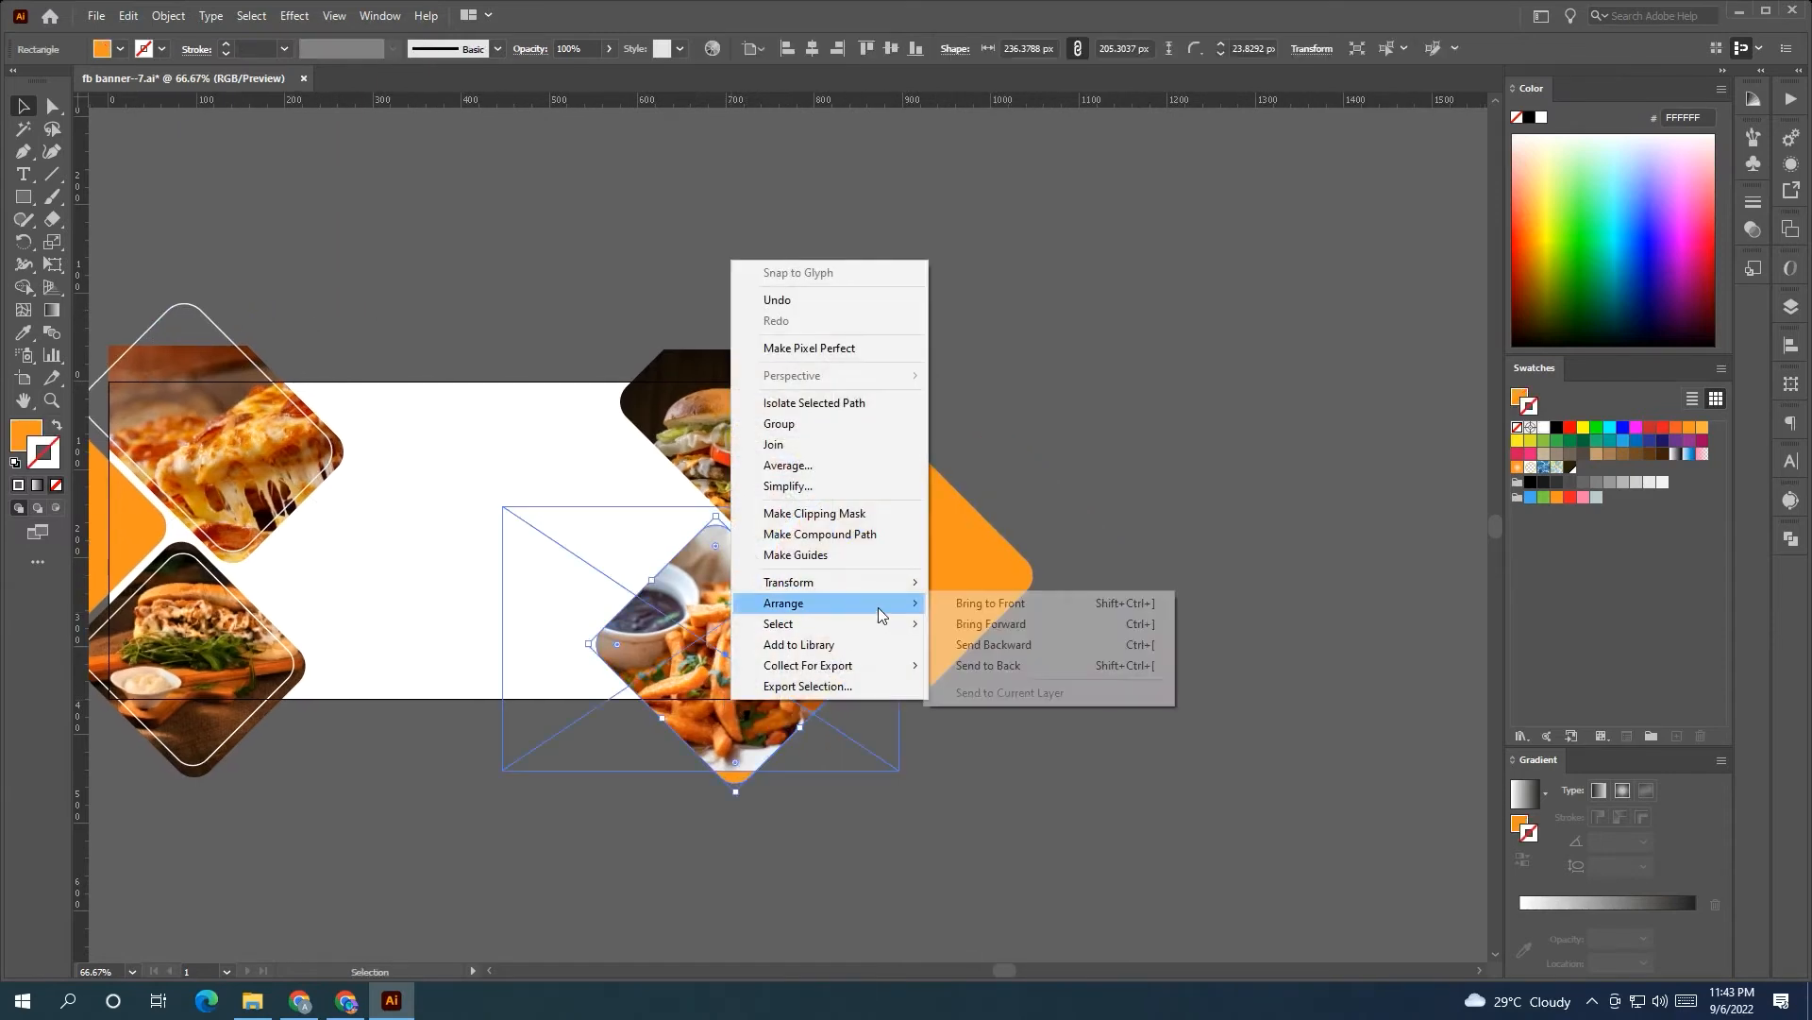
left_click(1133, 623)
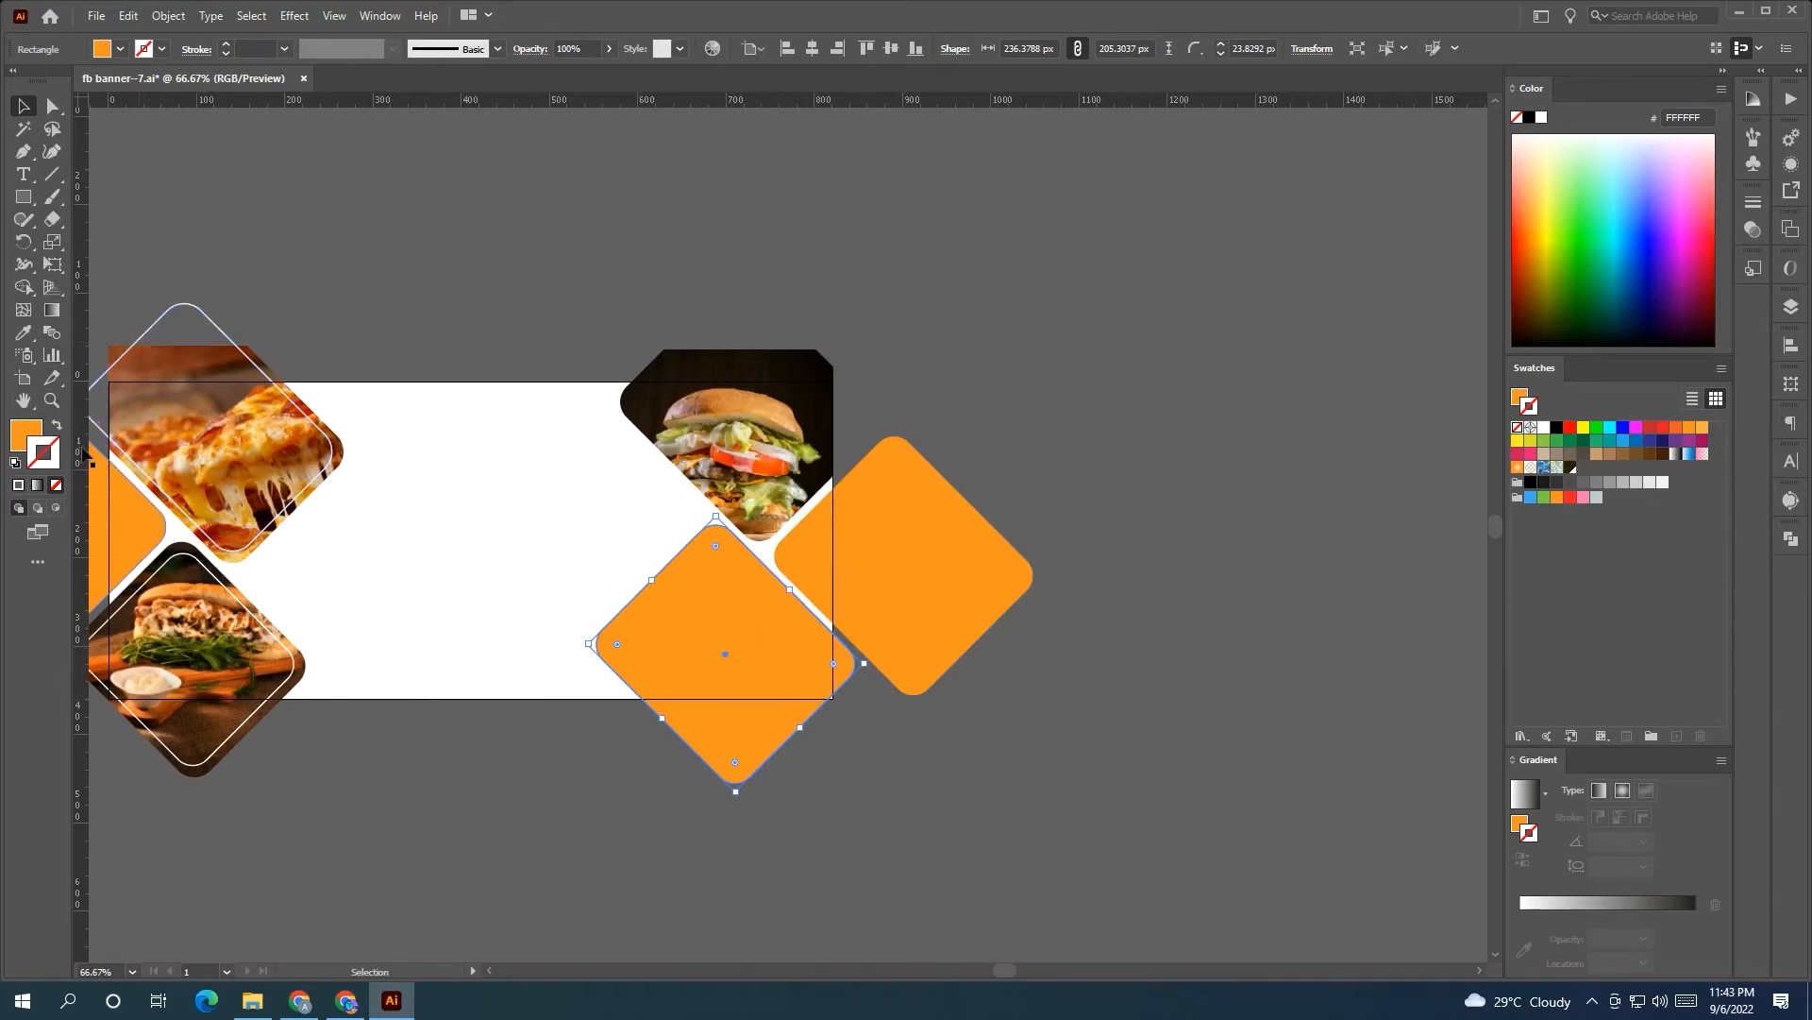
left_click(54, 427)
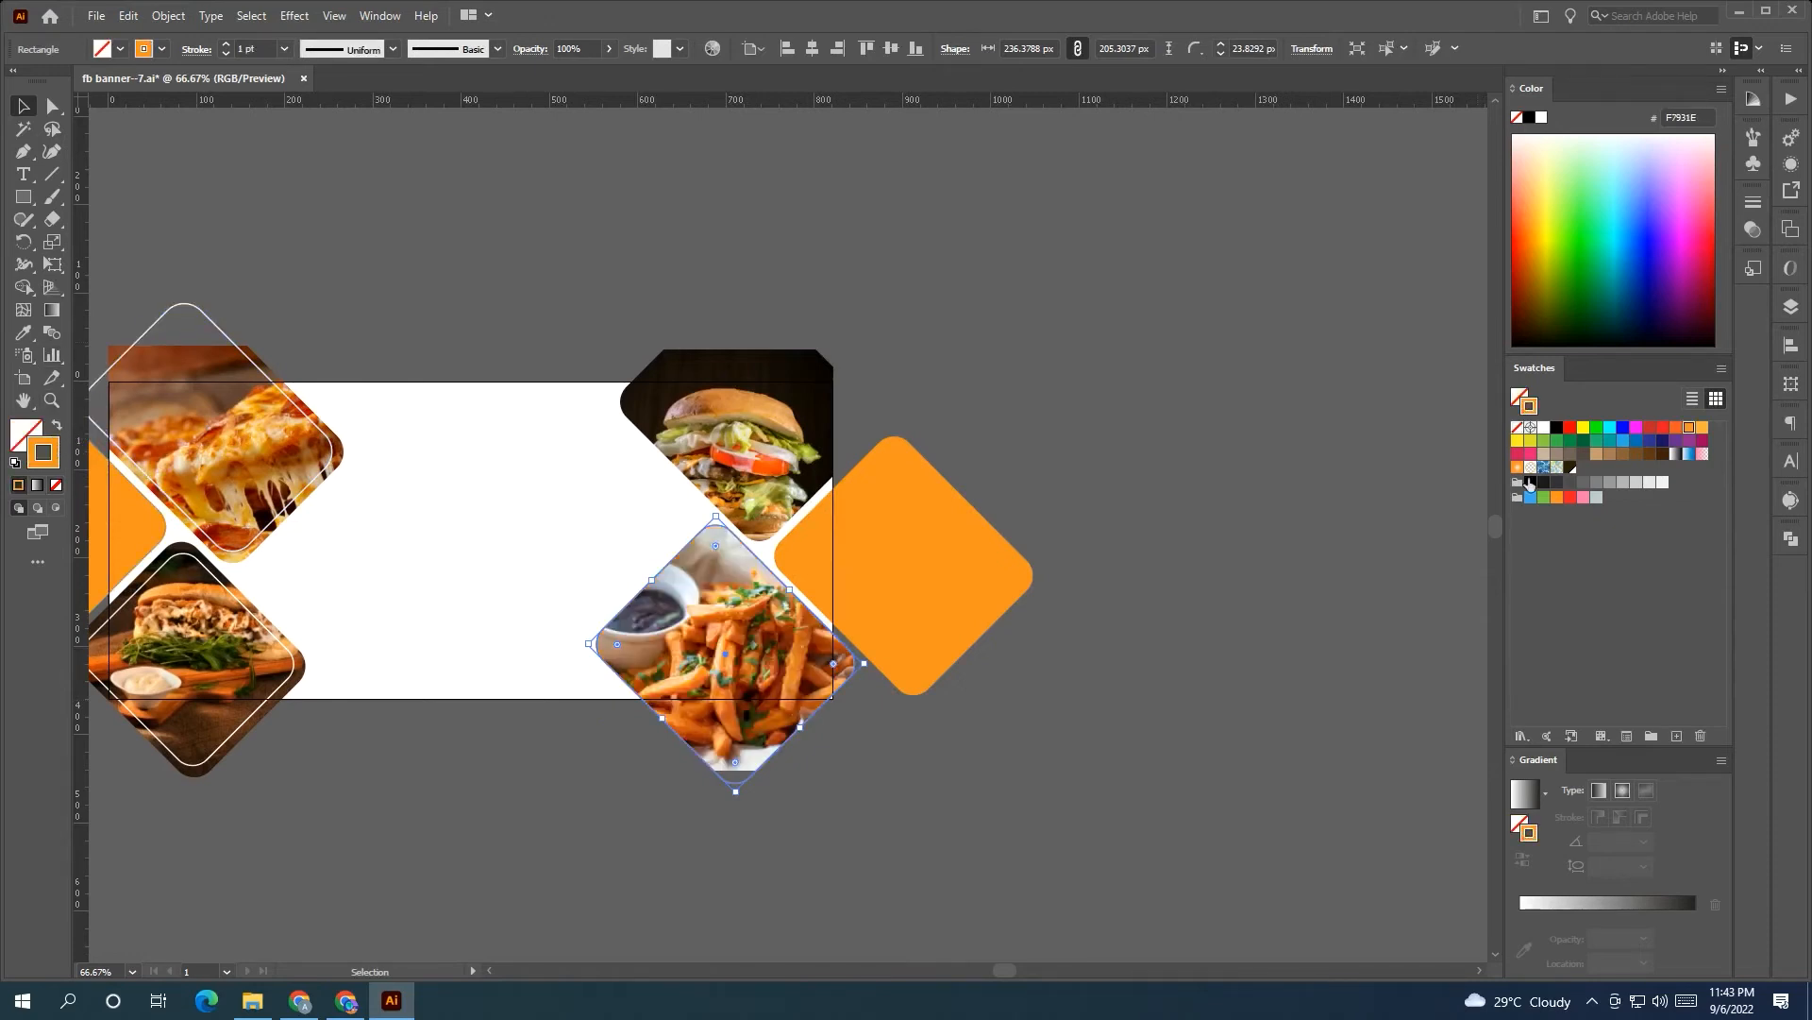
- Make the fries outline white and fit it inside the photo at about 216 × 188 px
left_click_drag(716, 516, 716, 534)
left_click(1123, 777)
left_click_drag(1071, 775, 1004, 806)
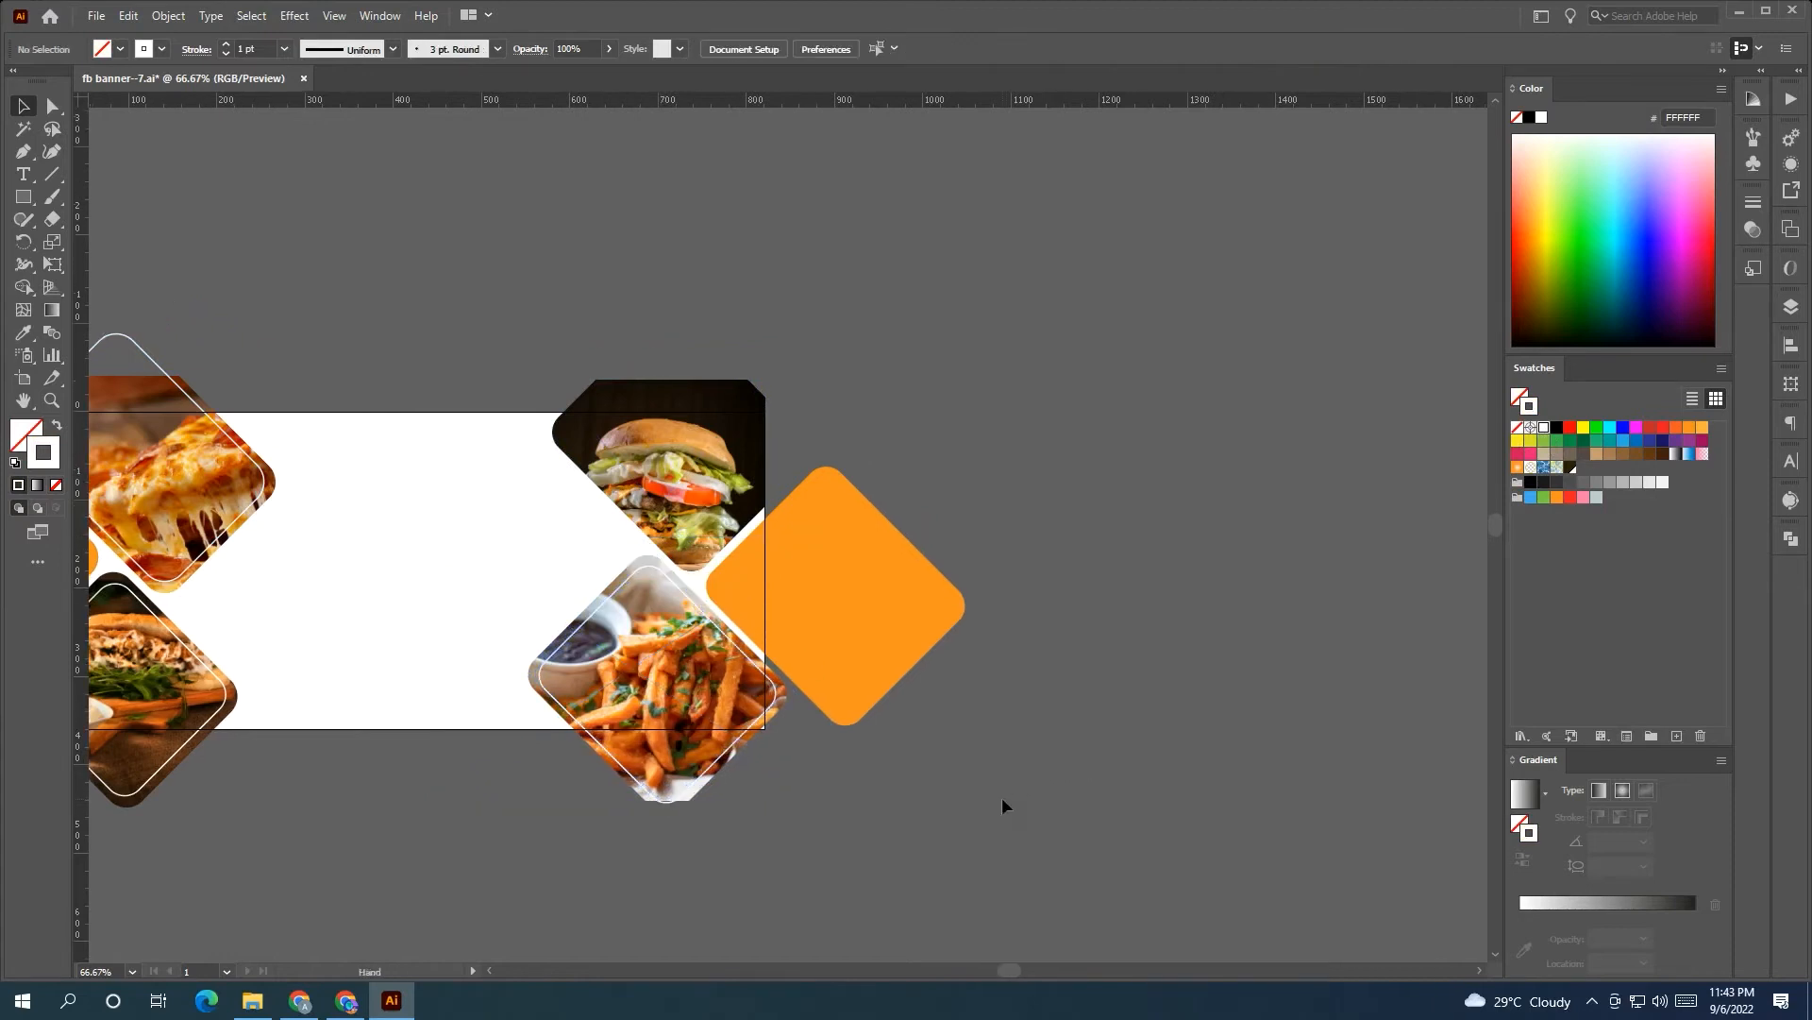
- Copy the white fries outline up over the burger photo
left_click_drag(758, 678, 782, 426)
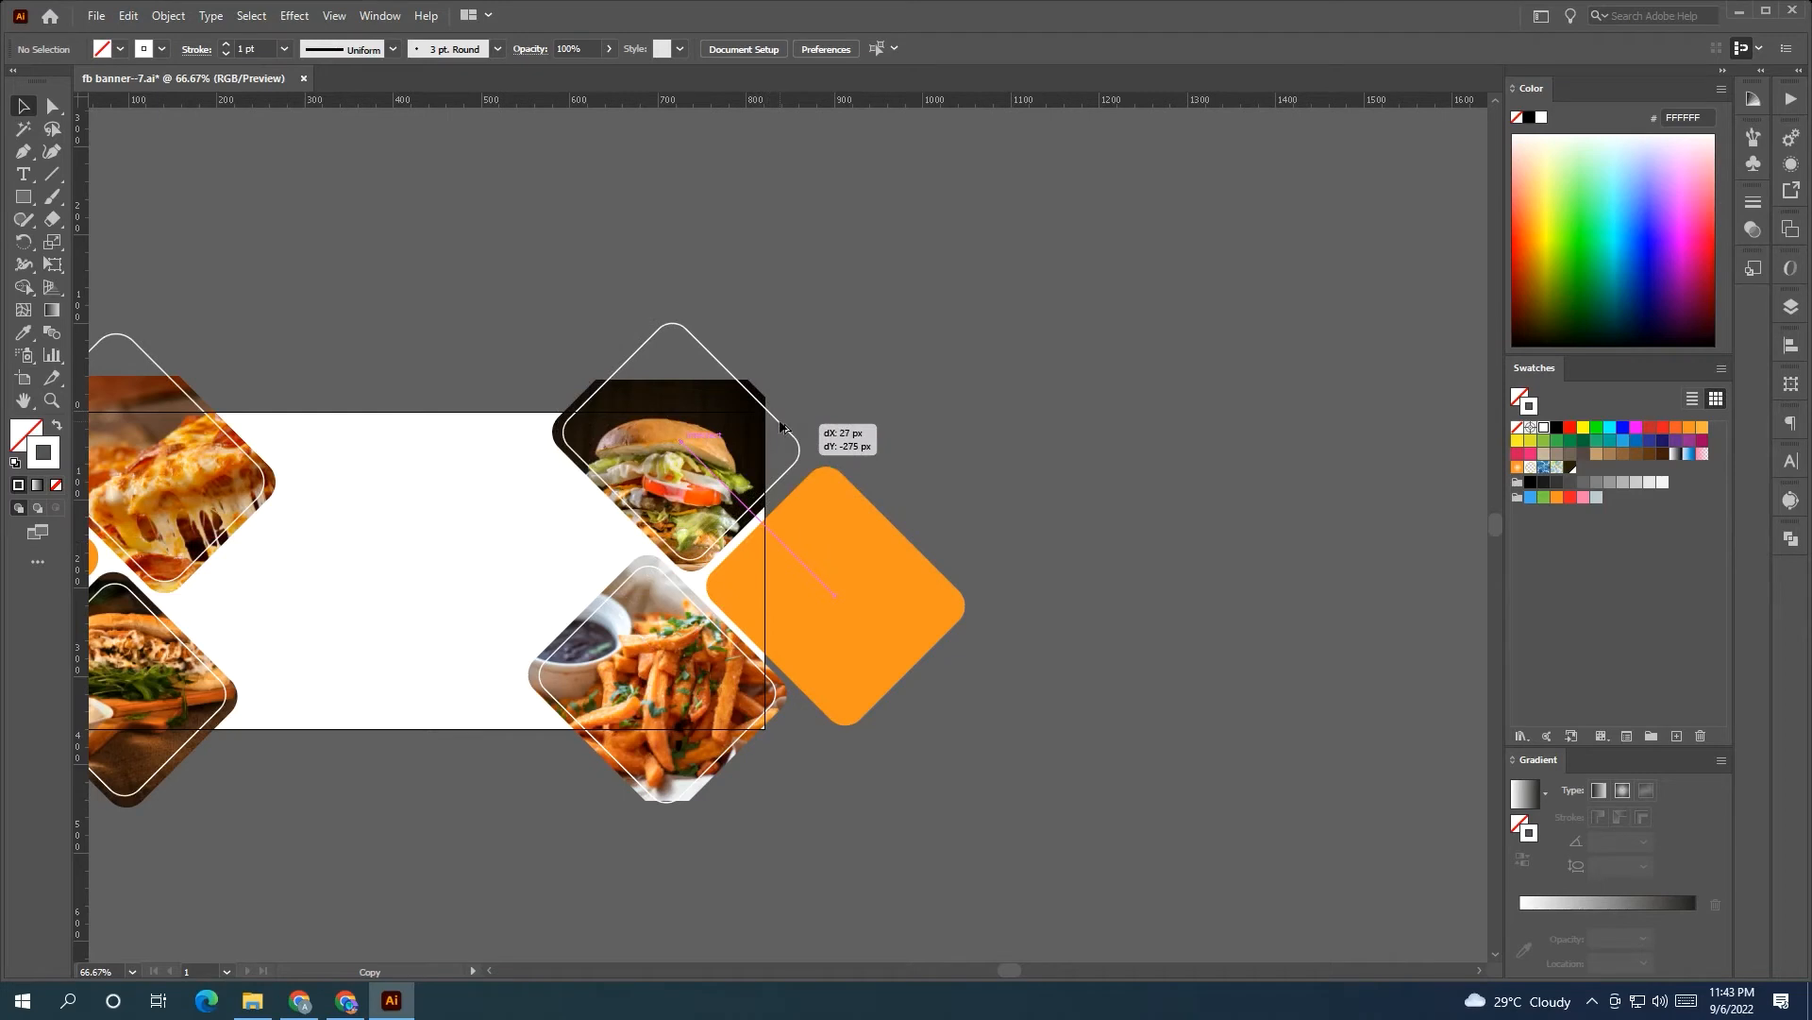
left_click_drag(780, 422, 780, 424)
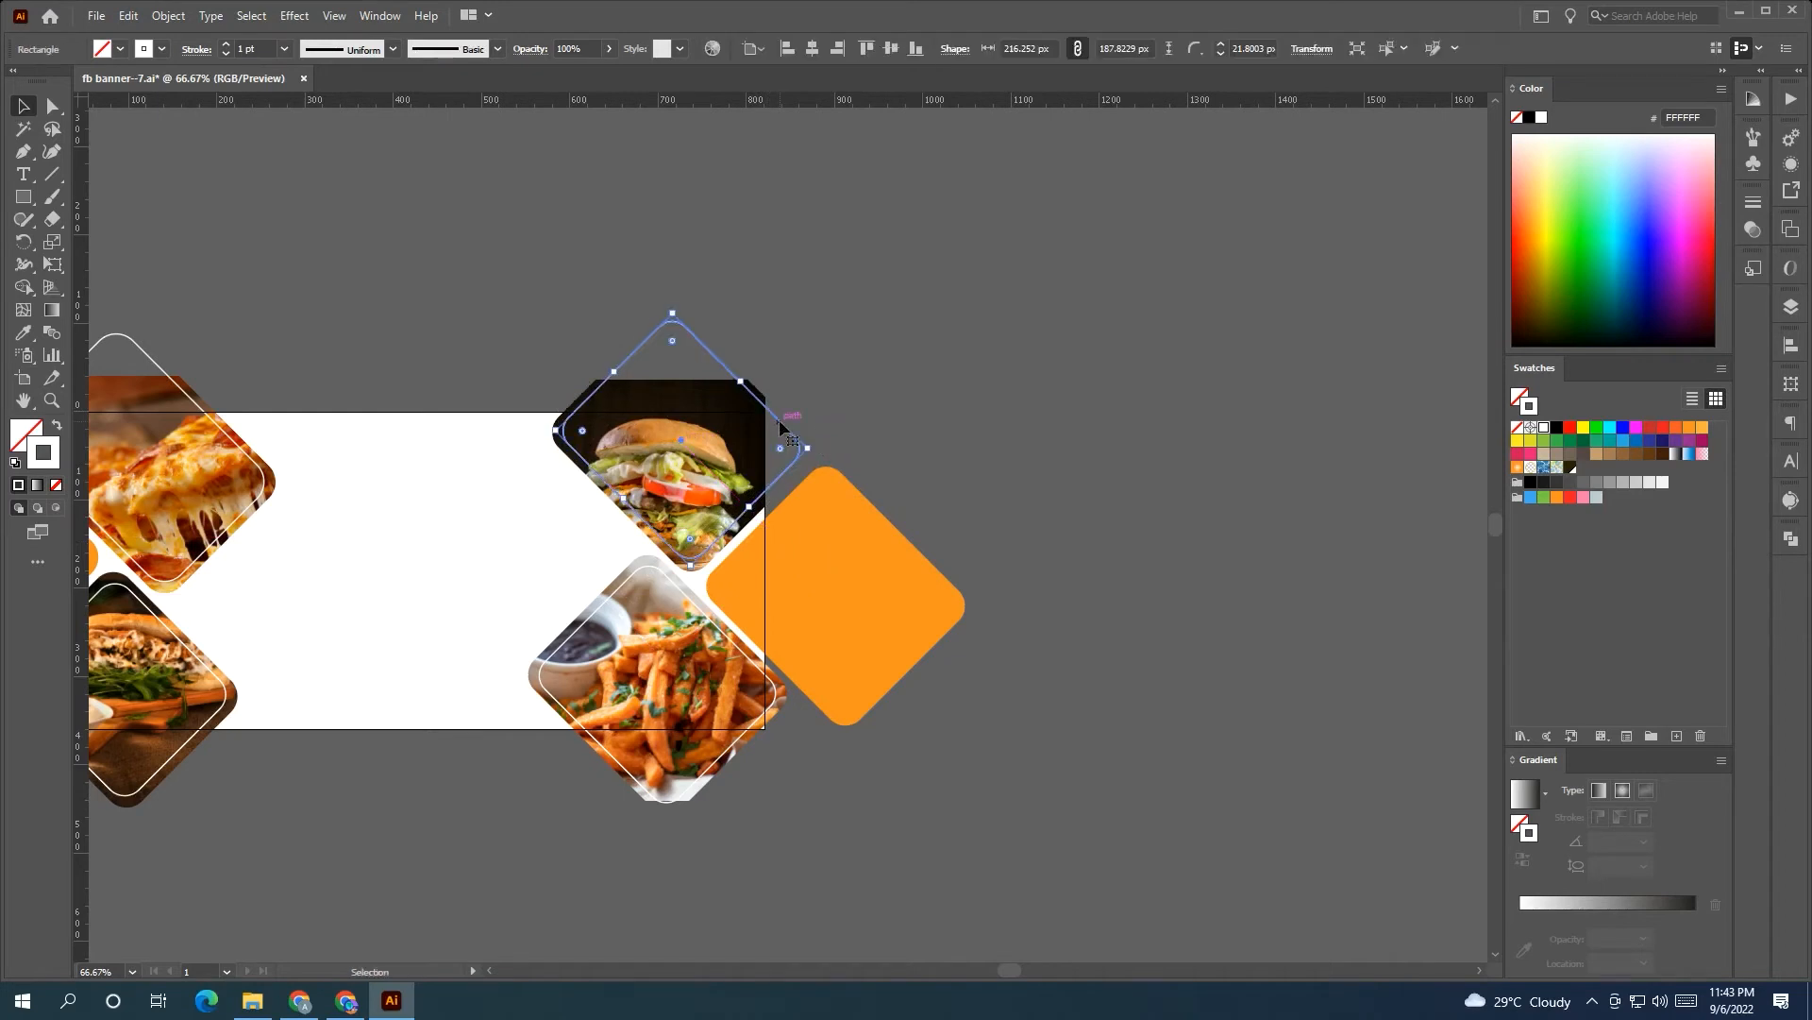
left_click(902, 417)
left_click_drag(903, 416, 1137, 396)
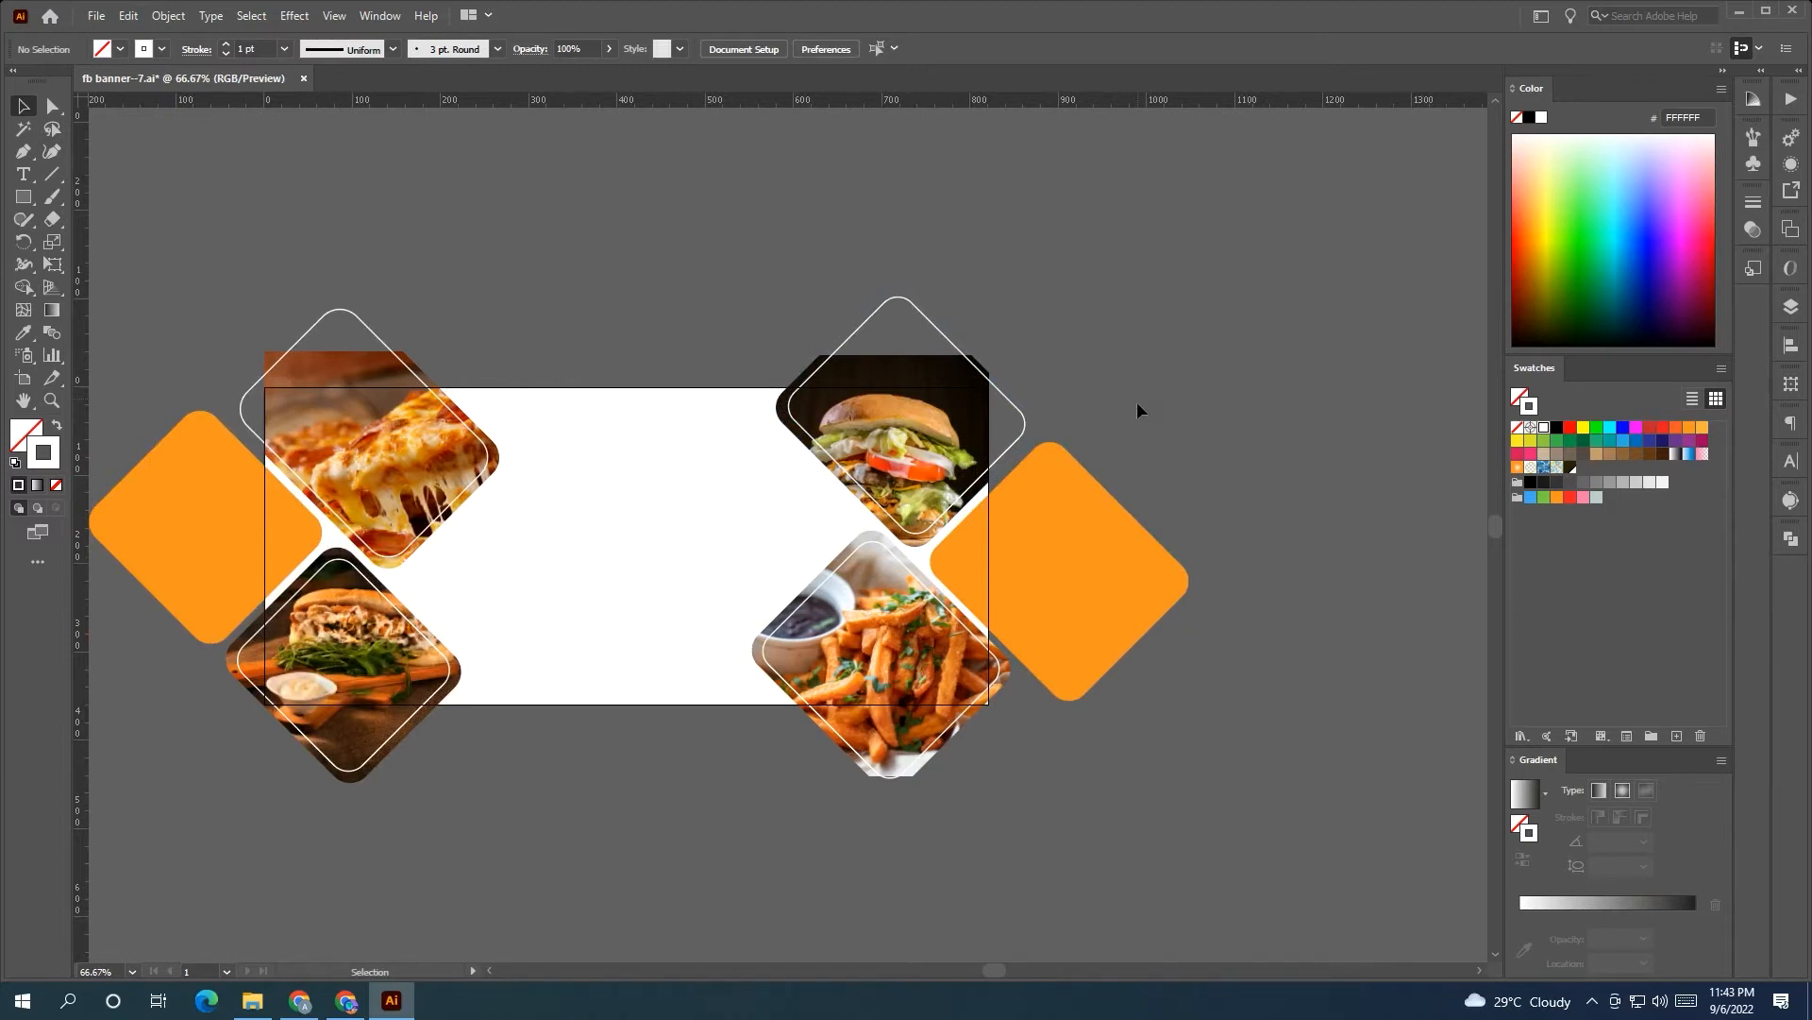
- Place the pale taco drawing in two spots on the banner's white area, near the pizza and fries photos
scroll(951, 664, "down", 2)
scroll(887, 717, "left", 5)
left_click_drag(831, 772, 1005, 576)
left_click(510, 680)
scroll(698, 705, "right", 5)
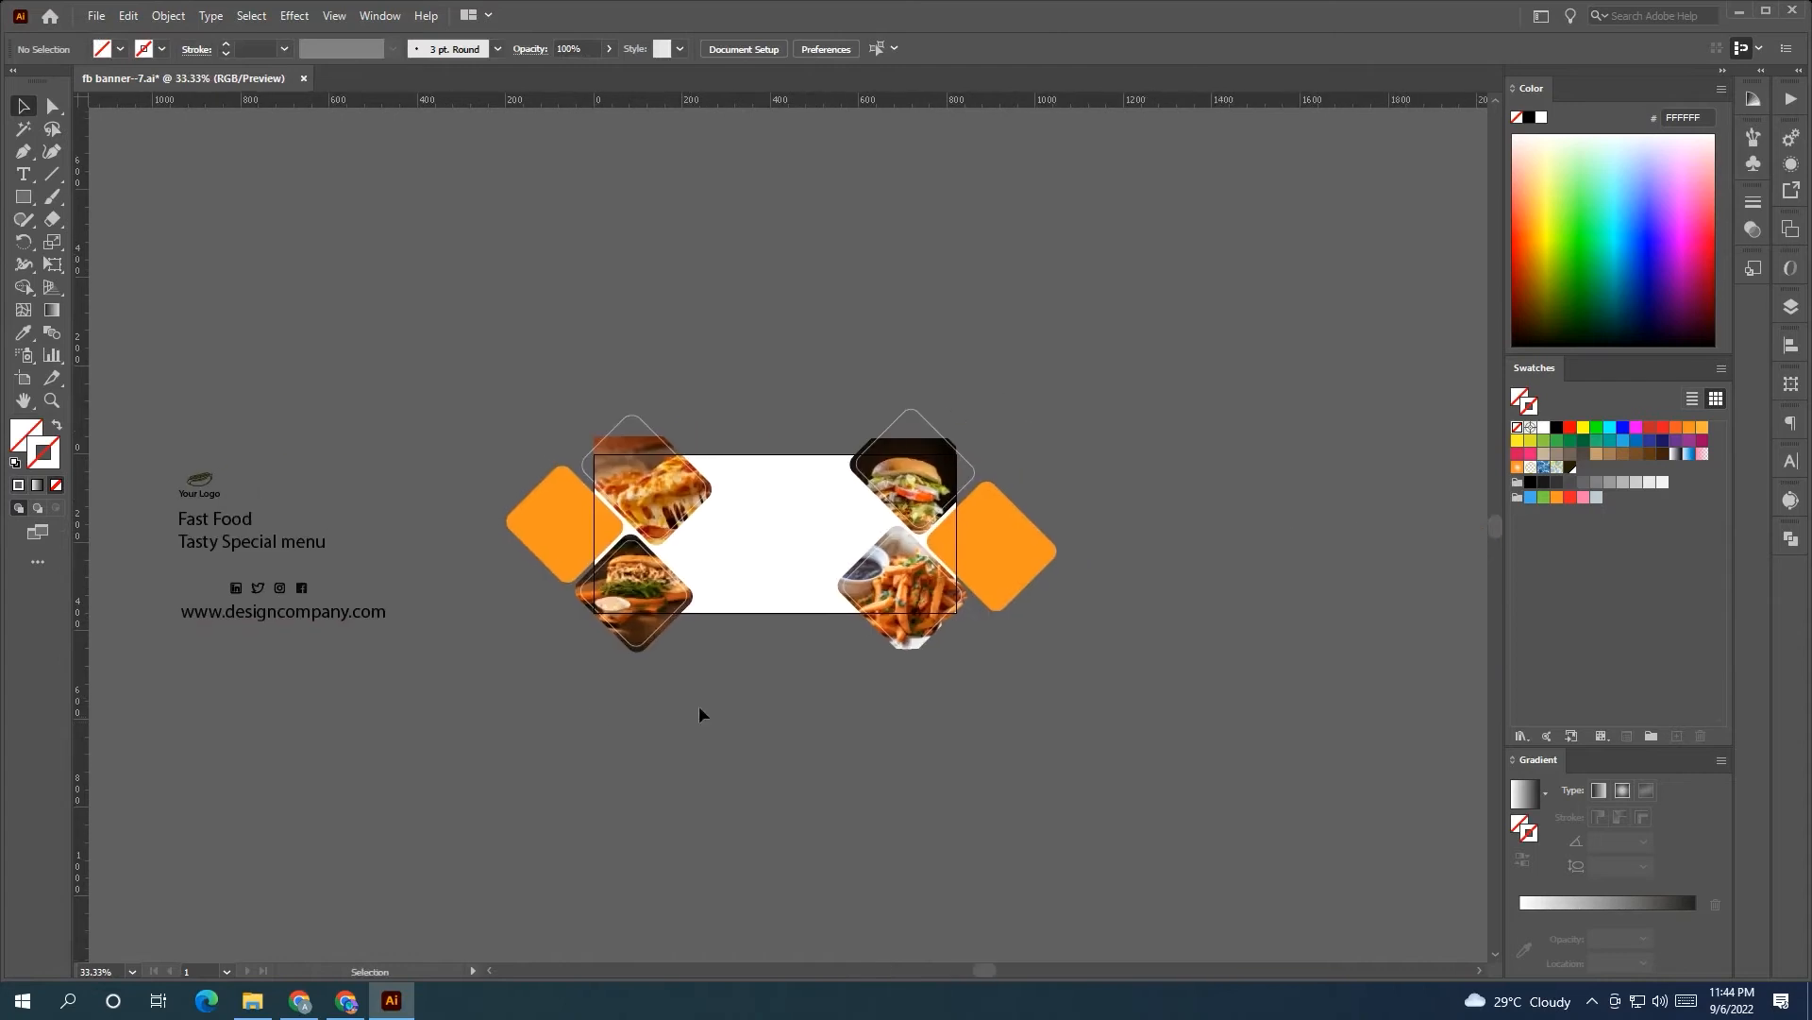
scroll(619, 660, "right", 2)
scroll(620, 660, "down", 1)
left_click_drag(1231, 542, 858, 566)
left_click(706, 675)
scroll(706, 676, "up", 2)
left_click_drag(711, 672, 1029, 807)
mouse_move(1190, 597)
left_mouse_down()
mouse_move(630, 564)
mouse_move(643, 540)
mouse_move(576, 550)
mouse_move(662, 627)
mouse_move(754, 653)
left_mouse_up()
left_click(605, 368)
- Copy the fries, pizza, cupcake, burger and chicken leg drawings from beside the artboard onto the banner's white centre
left_click_drag(1276, 548, 694, 488)
left_click_drag(1321, 618, 612, 647)
mouse_move(1404, 623)
left_mouse_down()
mouse_move(1388, 652)
mouse_move(779, 552)
left_mouse_up()
left_click_drag(1377, 543, 618, 510)
left_click_drag(1256, 667, 694, 594)
left_click(803, 828)
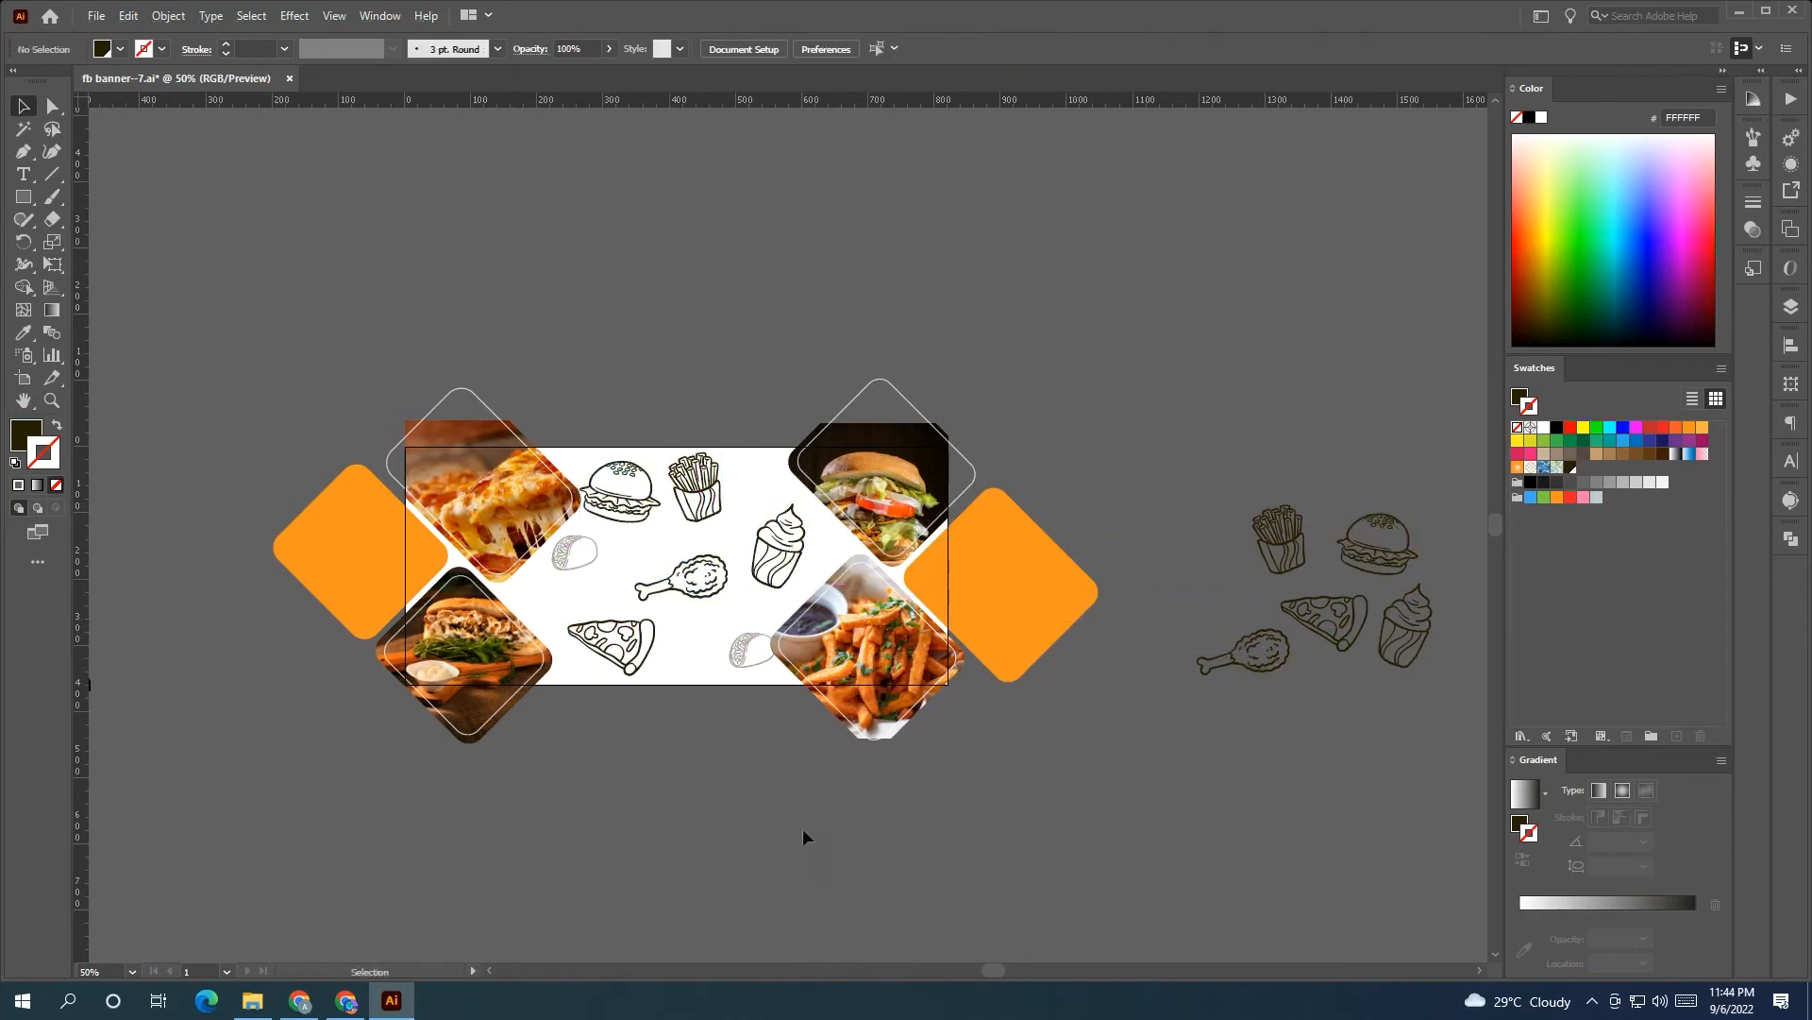
- Spread the food drawings across the banner's white area and add a second chicken leg beside the burger and fries photos
scroll(686, 751, "up", 1)
left_click_drag(686, 750, 721, 811)
left_click(645, 669)
left_click_drag(689, 672, 624, 690)
mouse_move(692, 586)
left_mouse_down()
mouse_move(550, 614)
mouse_move(616, 609)
left_mouse_up()
left_click_drag(640, 463, 744, 616)
left_click_drag(732, 491, 627, 489)
mouse_move(841, 546)
left_mouse_down()
mouse_move(826, 495)
mouse_move(812, 509)
mouse_move(800, 496)
left_mouse_up()
left_click_drag(759, 598, 722, 575)
left_click_drag(601, 599, 935, 546)
- Lower the opacity of the cupcake, fries, chicken leg, pizza and burger drawings to 17%
left_click(812, 486)
left_click(633, 455, "shift")
left_click(585, 607, "shift")
left_click(623, 687, "shift")
left_click(706, 602, "shift")
left_click(879, 564, "shift")
left_click(609, 49)
left_click_drag(610, 76, 567, 77)
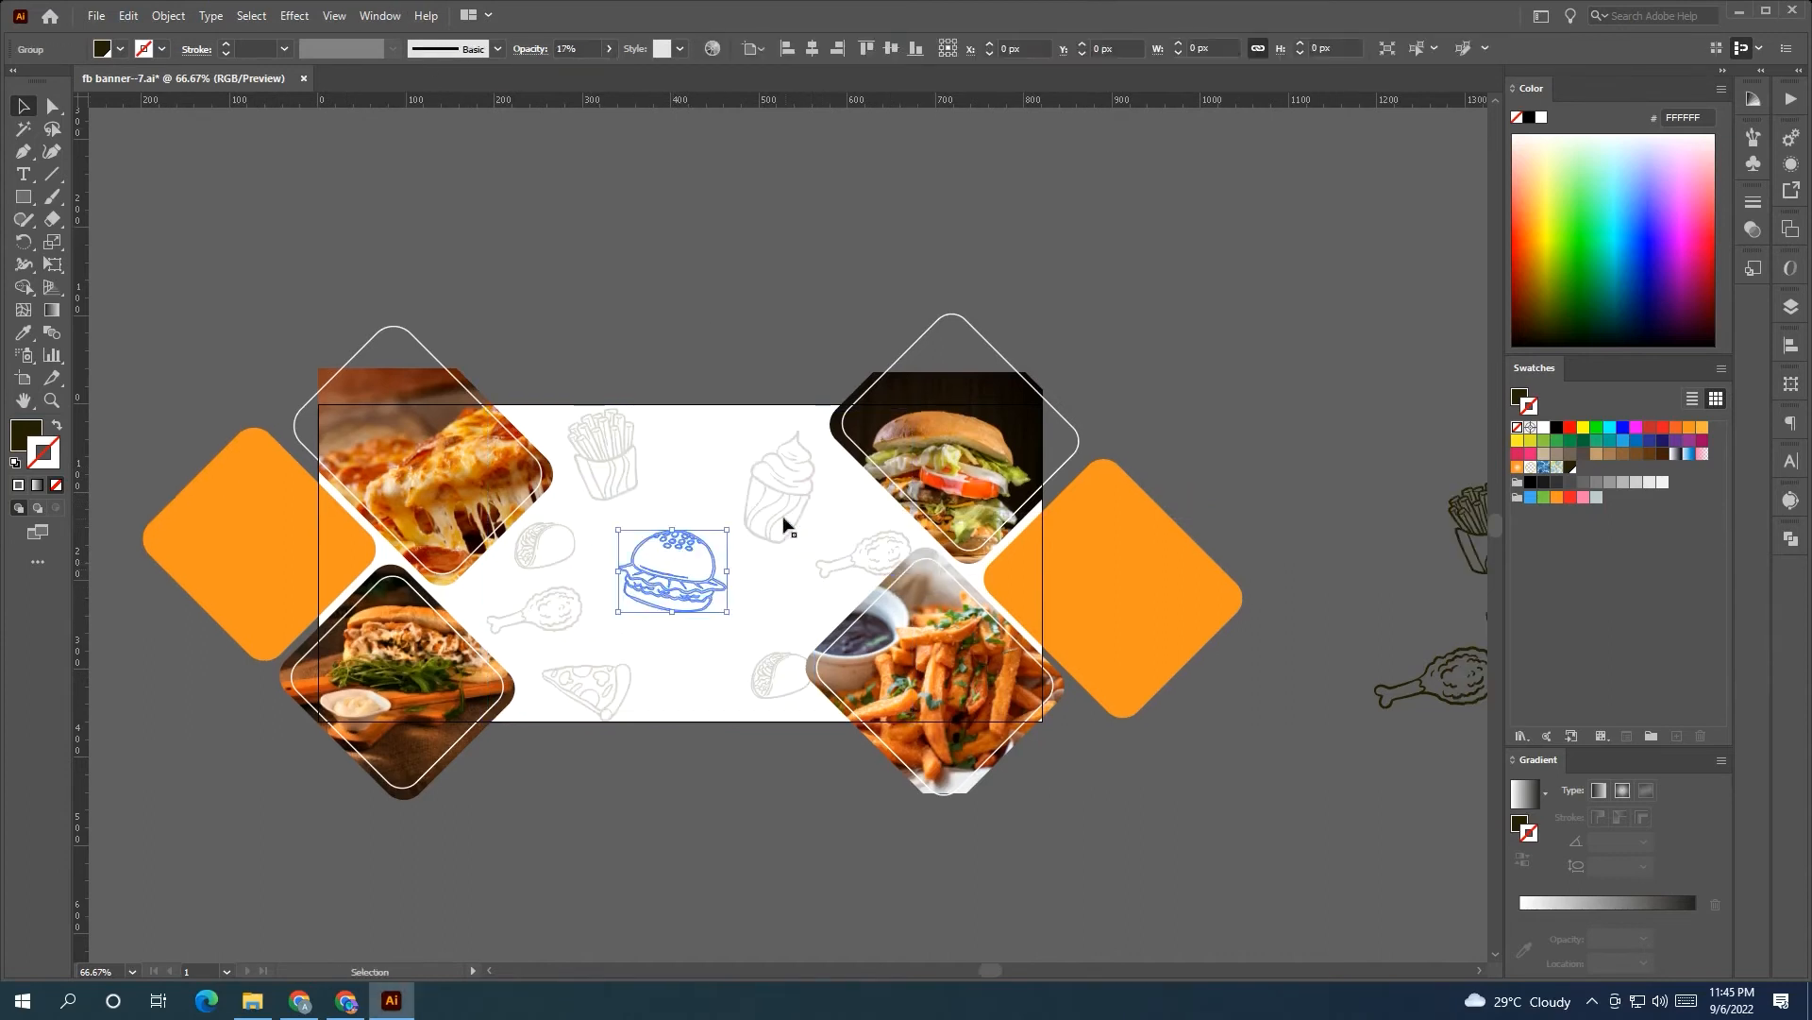
left_click_drag(781, 520, 780, 507)
left_click(750, 355)
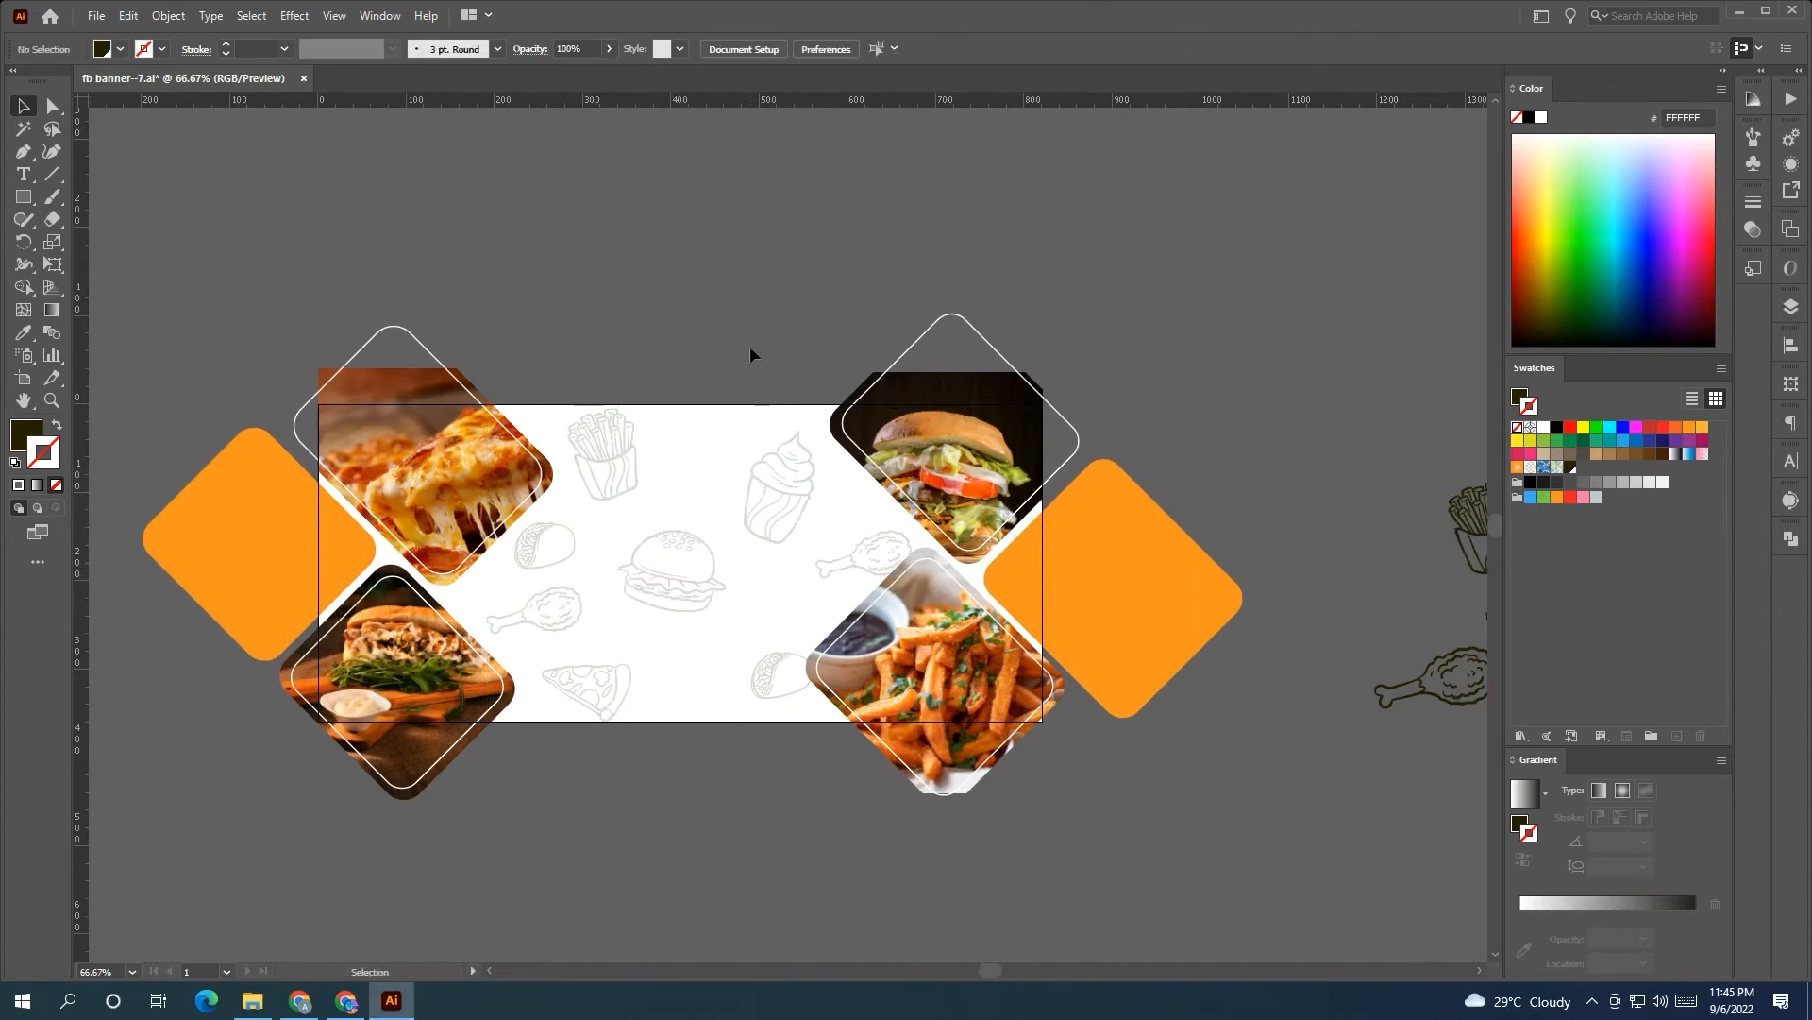
- Move the left chicken leg towards the sandwich photo and bring the photos, outlines and orange diamonds to the front
left_click(546, 628)
mouse_move(589, 590)
left_mouse_down()
mouse_move(591, 621)
mouse_move(508, 626)
mouse_move(534, 616)
left_mouse_up()
left_click(482, 795)
left_click(467, 465, "shift")
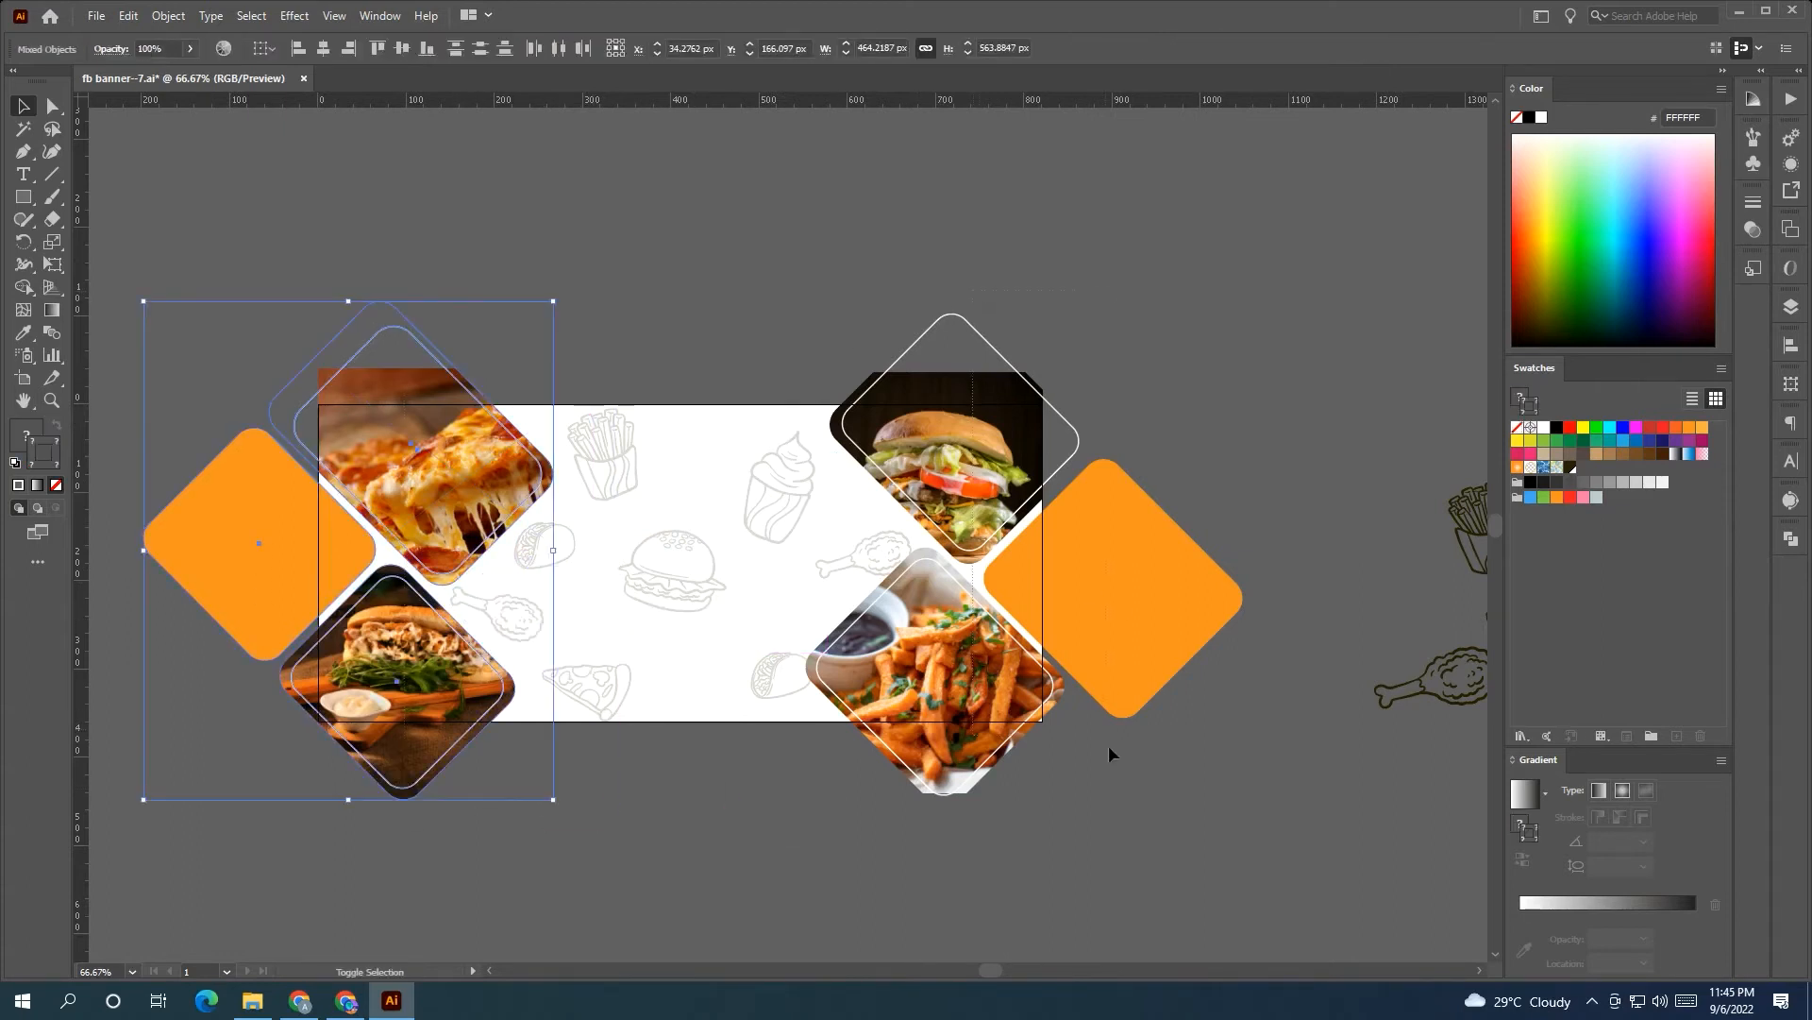
left_click_drag(1109, 754, 1110, 757)
right_click(979, 866)
mouse_move(1037, 769)
left_click(1227, 774)
left_click(1046, 826)
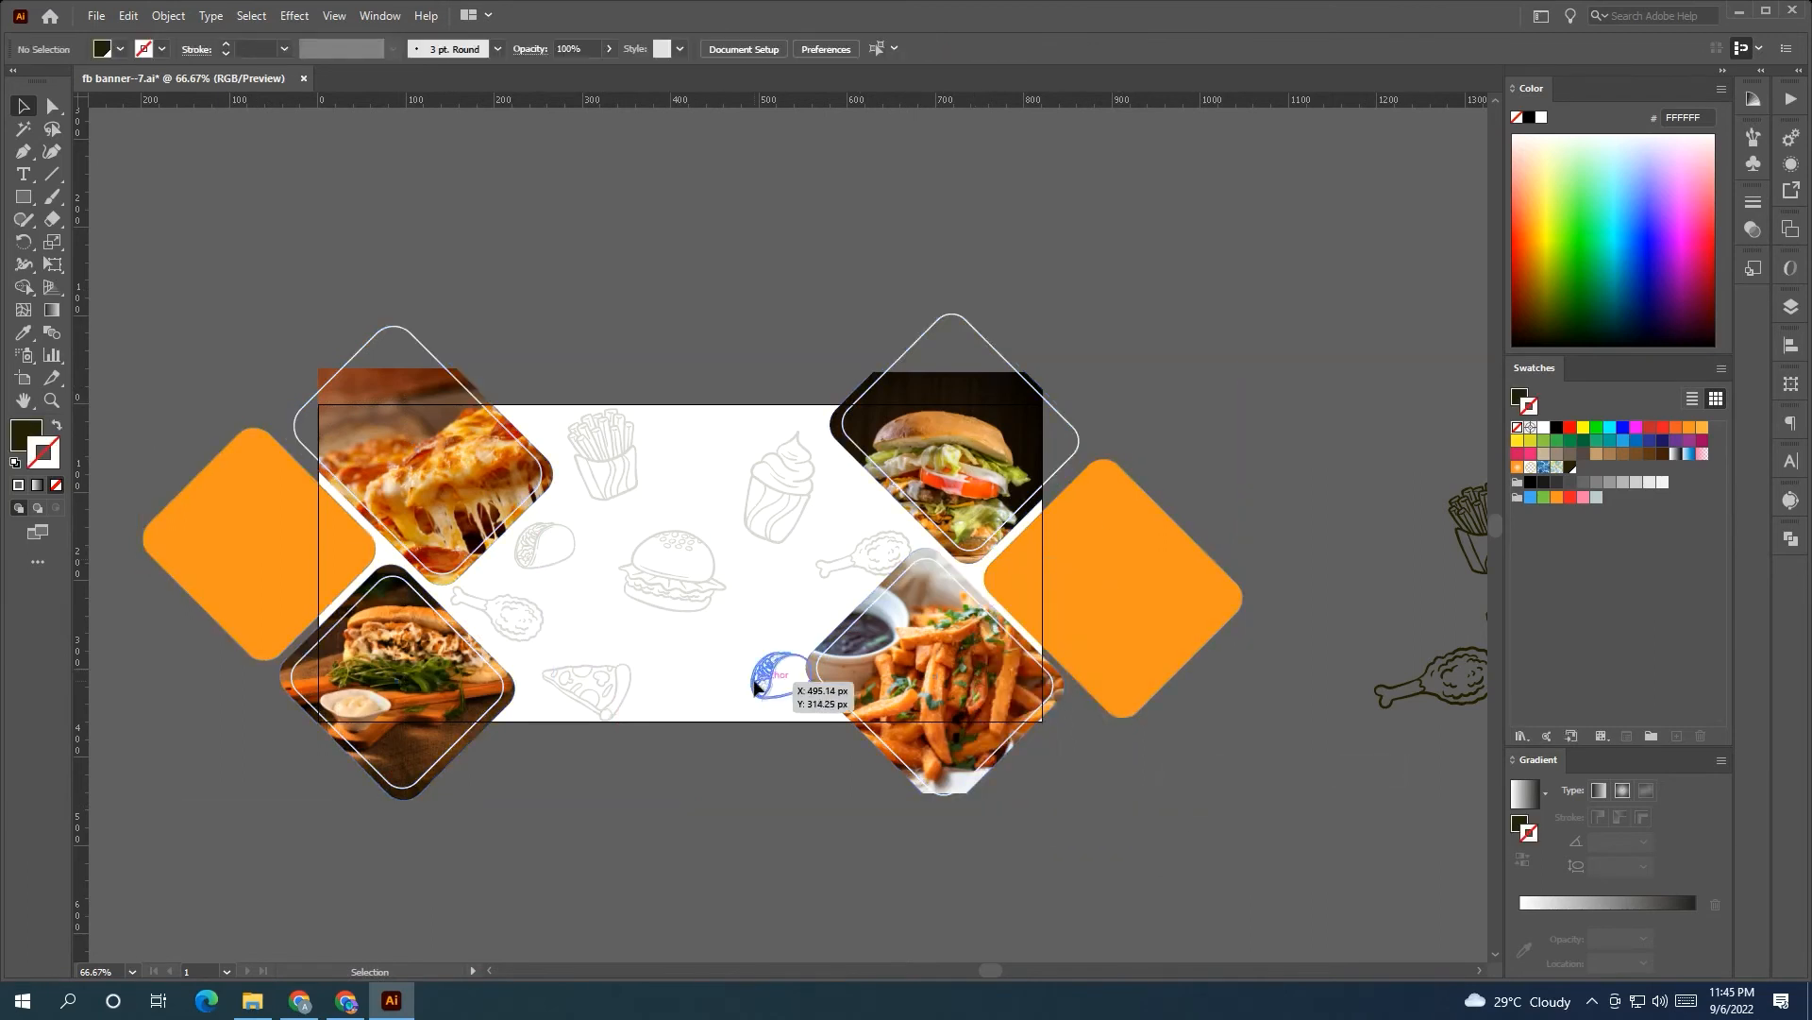
- Shift the faded food drawings outwards so the tacos, chicken legs, cupcake and fries tuck partly behind the photos
left_click_drag(755, 684, 782, 686)
mouse_move(841, 566)
left_mouse_down()
mouse_move(878, 551)
mouse_move(834, 586)
mouse_move(836, 561)
left_mouse_up()
left_click_drag(792, 505, 833, 473)
left_click_drag(695, 554, 790, 570)
left_click_drag(610, 473, 565, 470)
left_click_drag(572, 541, 542, 534)
mouse_move(526, 612)
left_mouse_down()
mouse_move(535, 639)
mouse_move(540, 597)
left_mouse_up()
mouse_move(600, 680)
left_mouse_down()
mouse_move(566, 687)
mouse_move(588, 672)
left_mouse_up()
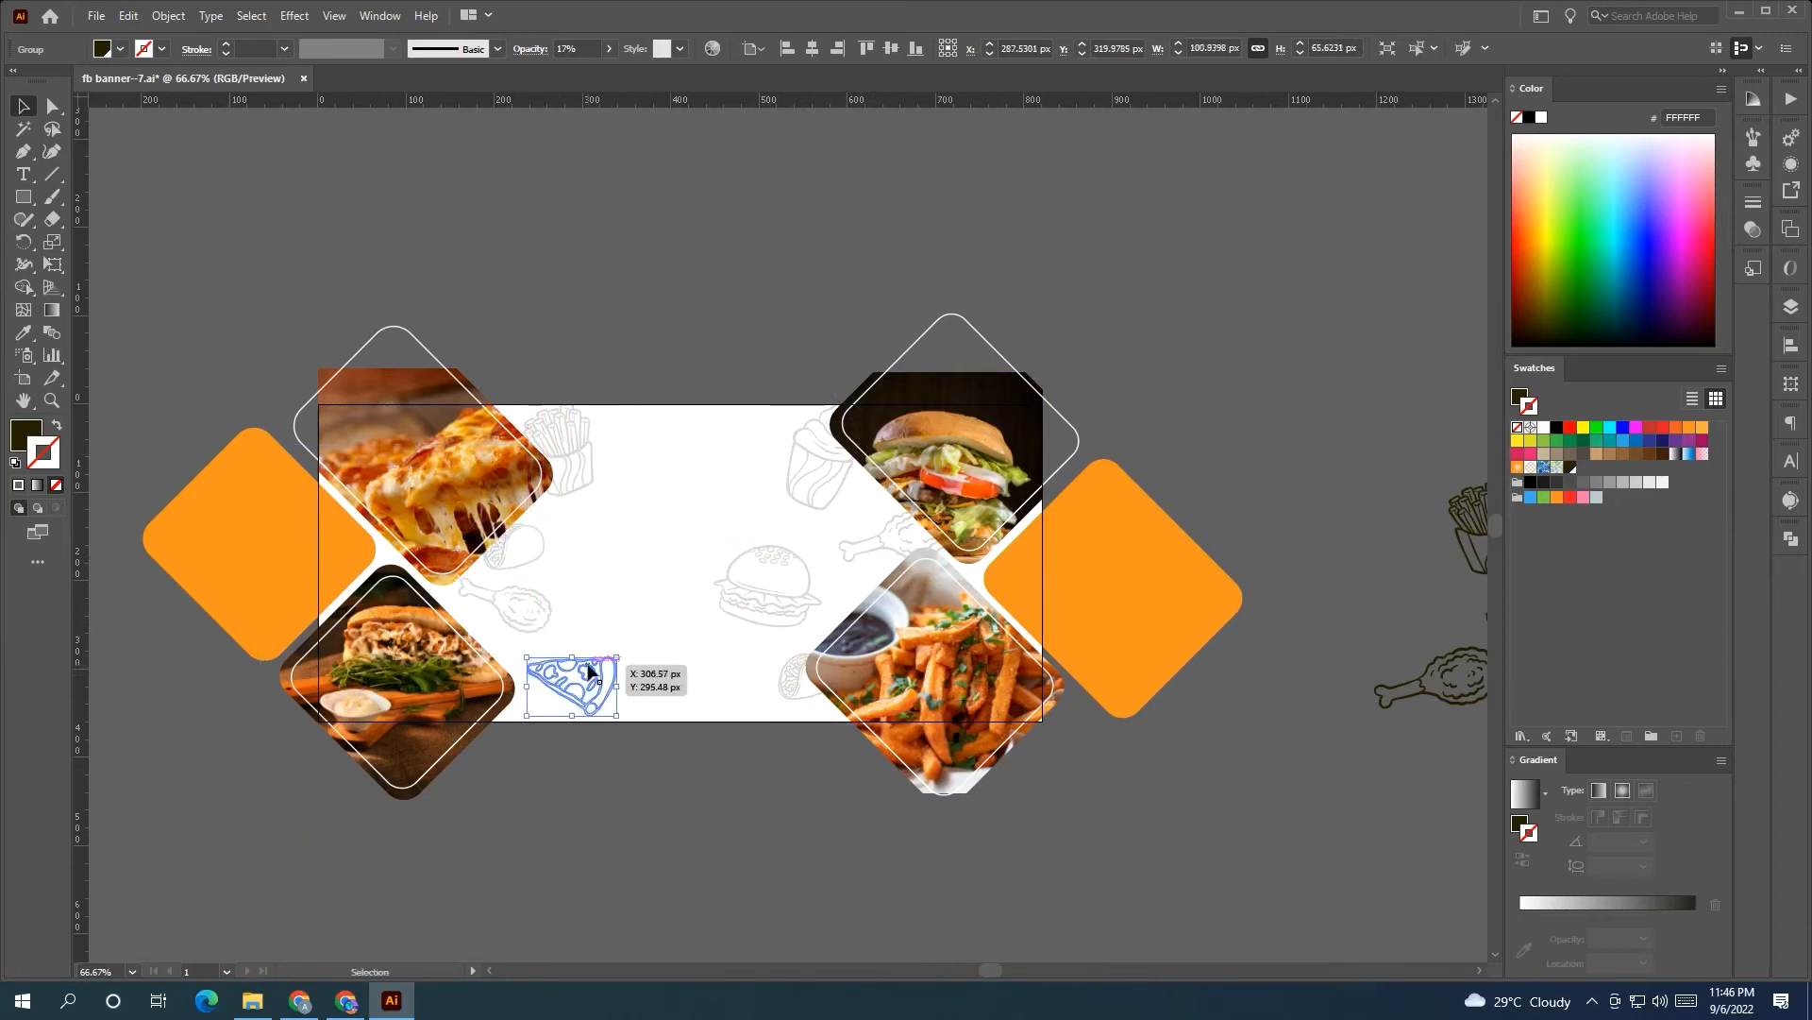
- Fill the banner's left and lower centre with copies of the fries, burger, taco and chicken leg, placing the large burger beside the fries photo
mouse_move(588, 469)
left_mouse_down()
mouse_move(627, 554)
mouse_move(627, 614)
left_mouse_up()
mouse_move(538, 534)
left_mouse_down()
mouse_move(647, 510)
mouse_move(697, 656)
mouse_move(633, 536)
mouse_move(627, 591)
left_mouse_up()
left_click_drag(638, 519, 627, 531)
left_click_drag(668, 519, 634, 519)
left_click_drag(609, 532, 606, 534)
mouse_move(567, 468)
left_mouse_down()
mouse_move(562, 494)
mouse_move(563, 469)
mouse_move(587, 461)
mouse_move(549, 496)
left_mouse_up()
left_click(684, 485)
left_click_drag(540, 666, 530, 681)
mouse_move(408, 614)
left_mouse_down()
mouse_move(609, 640)
mouse_move(620, 604)
mouse_move(579, 620)
left_mouse_up()
mouse_move(638, 612)
left_mouse_down()
mouse_move(624, 701)
mouse_move(692, 627)
mouse_move(638, 644)
left_mouse_up()
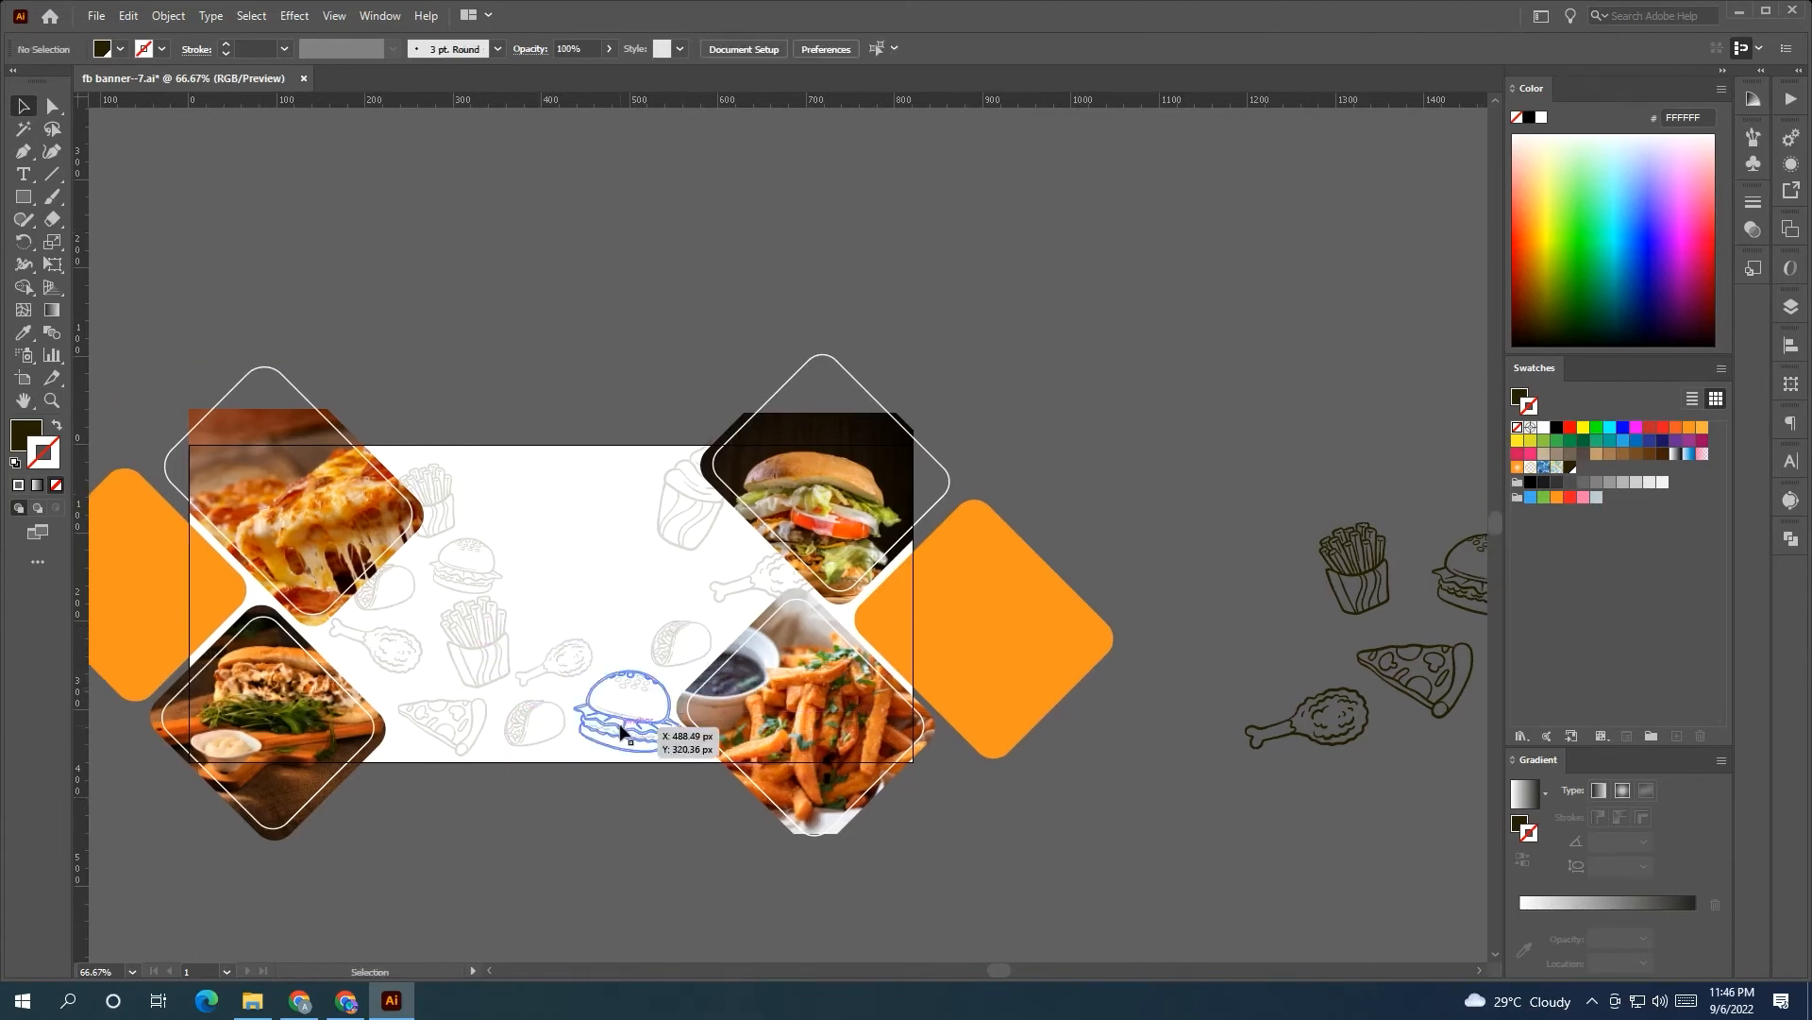
left_click_drag(619, 727, 620, 722)
- Move the cupcake to the pattern's centre and surround it with copies of the chicken leg, fries and taco
left_click_drag(675, 542, 539, 623)
mouse_move(454, 512)
left_mouse_down()
mouse_move(542, 516)
mouse_move(650, 618)
mouse_move(669, 577)
mouse_move(712, 565)
mouse_move(579, 470)
mouse_move(572, 505)
left_mouse_up()
left_click(748, 589, "shift")
left_click(626, 415)
left_click_drag(688, 635, 477, 480)
left_click(683, 536)
left_click(406, 642)
left_click_drag(424, 578, 650, 525)
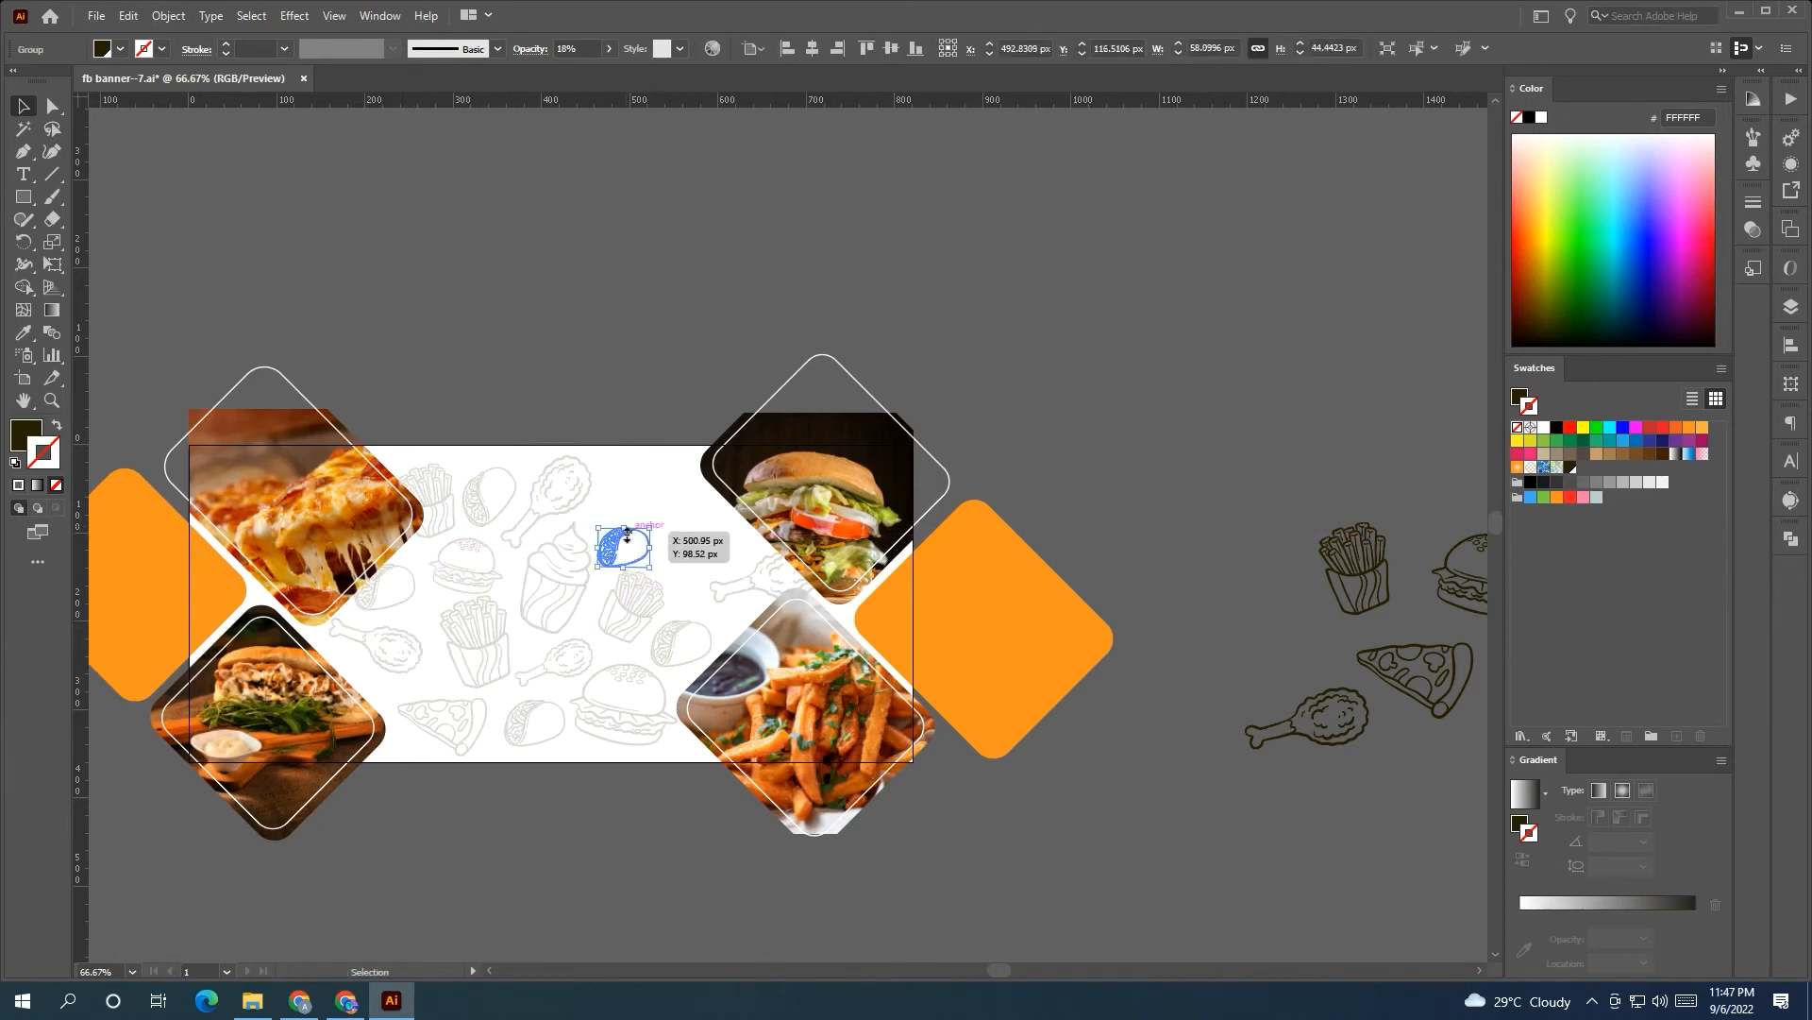
- Add a tilted fries drawing beside the burger photo and a small cupcake copy near the banner's upper edge
left_click(583, 414)
left_click_drag(584, 414, 563, 416)
mouse_move(477, 658)
left_mouse_down()
mouse_move(687, 555)
mouse_move(677, 480)
left_mouse_up()
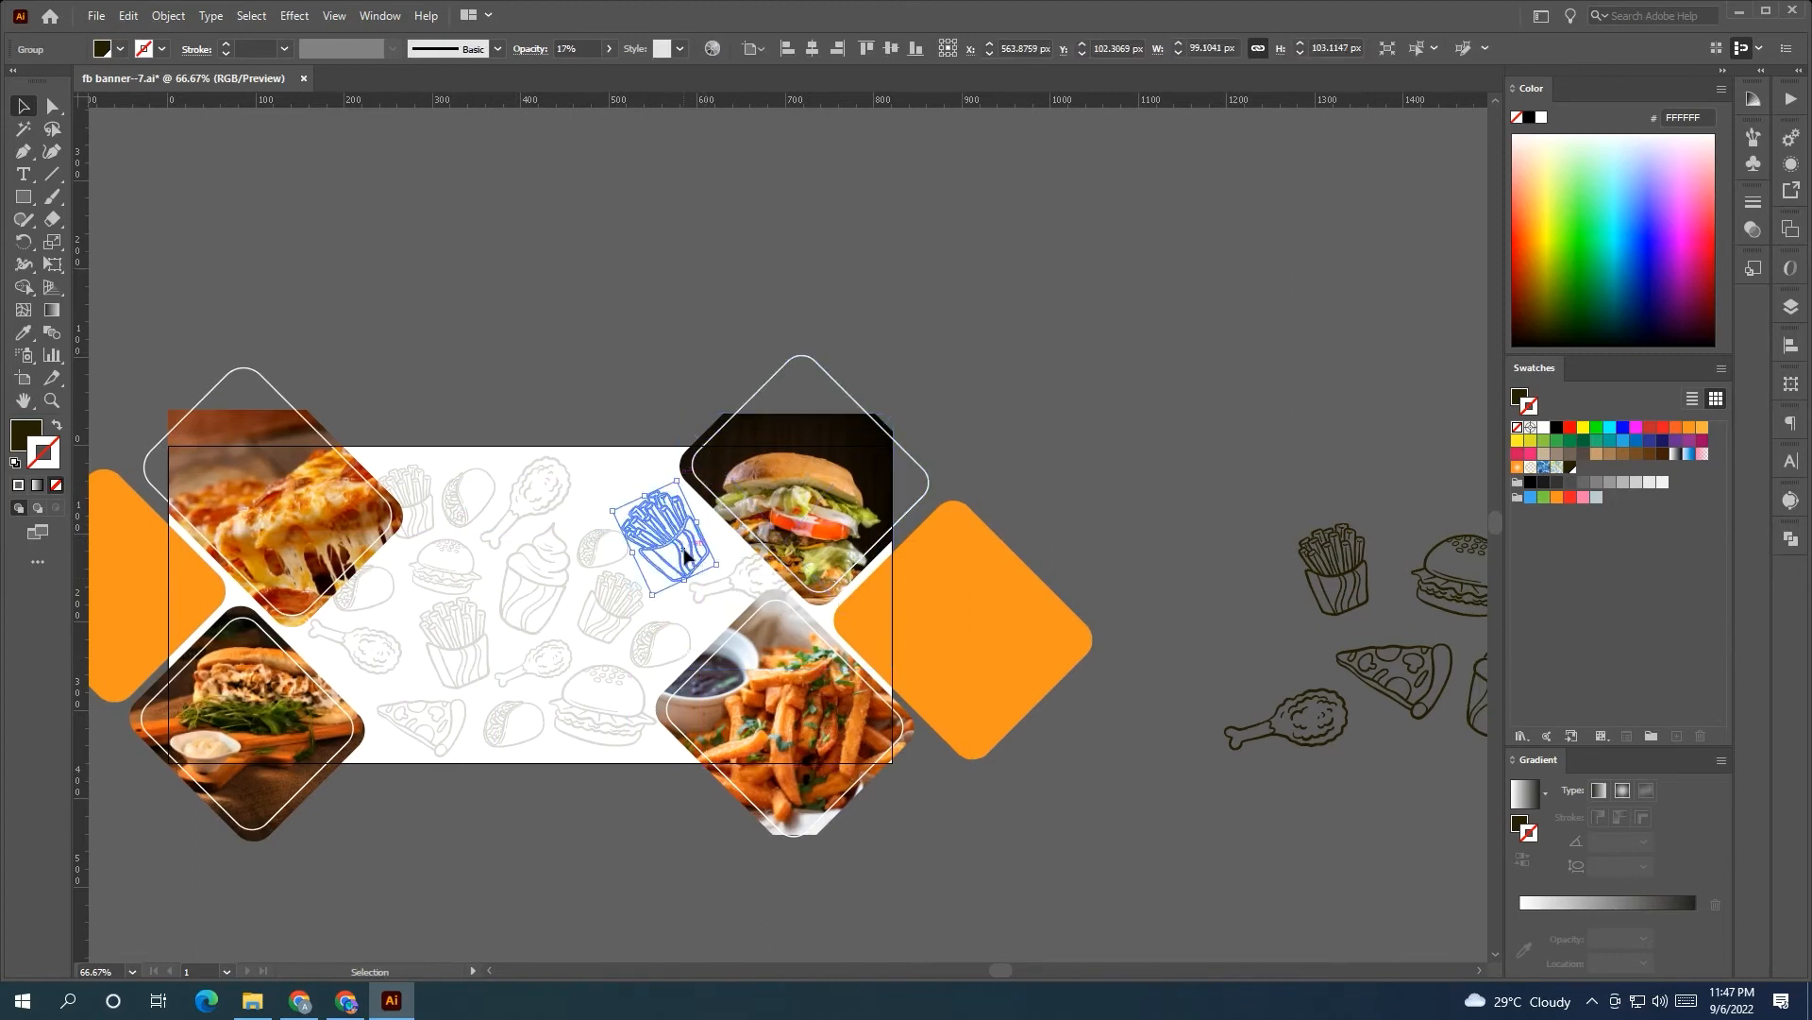
left_click(499, 841)
mouse_move(1177, 731)
left_mouse_down()
mouse_move(1056, 729)
mouse_move(1169, 745)
left_mouse_up()
left_click_drag(382, 673, 375, 627)
left_click(658, 423)
mouse_move(420, 525)
left_mouse_down()
mouse_move(643, 500)
mouse_move(632, 465)
mouse_move(625, 506)
left_mouse_up()
key("Delete")
mouse_move(561, 570)
left_mouse_down()
mouse_move(641, 476)
mouse_move(634, 448)
mouse_move(627, 494)
left_mouse_up()
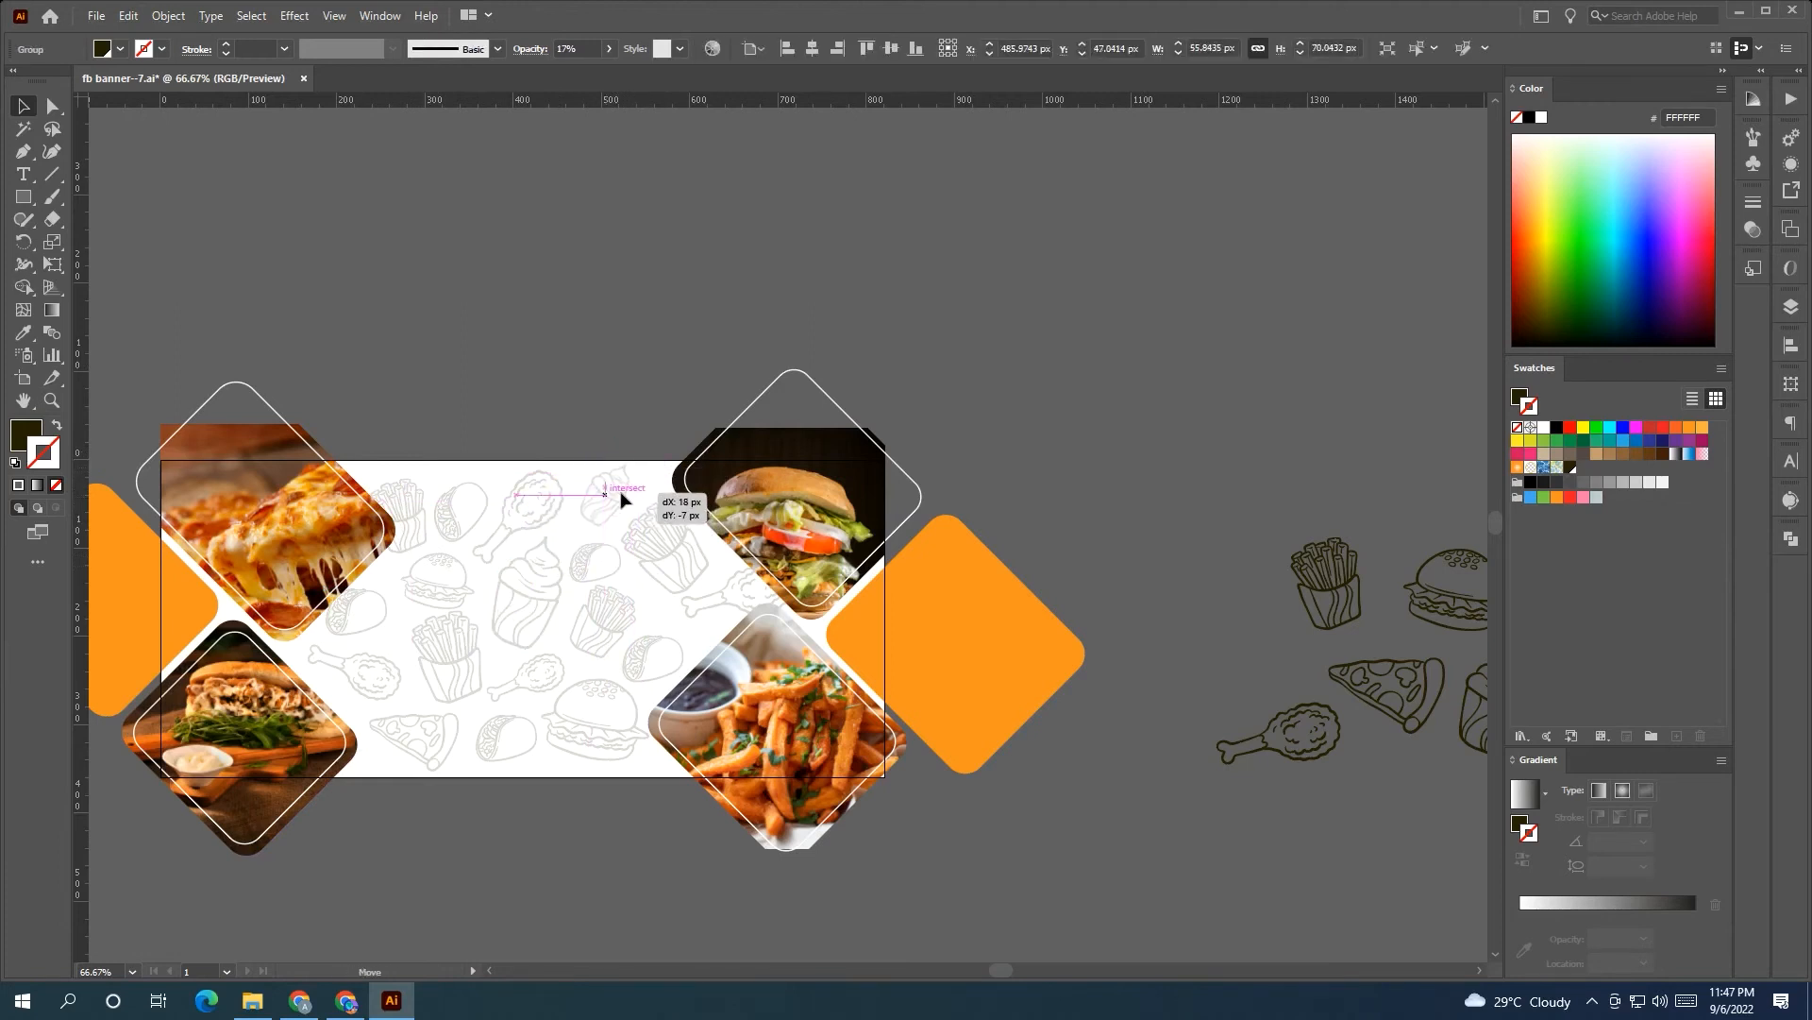
left_click(625, 425)
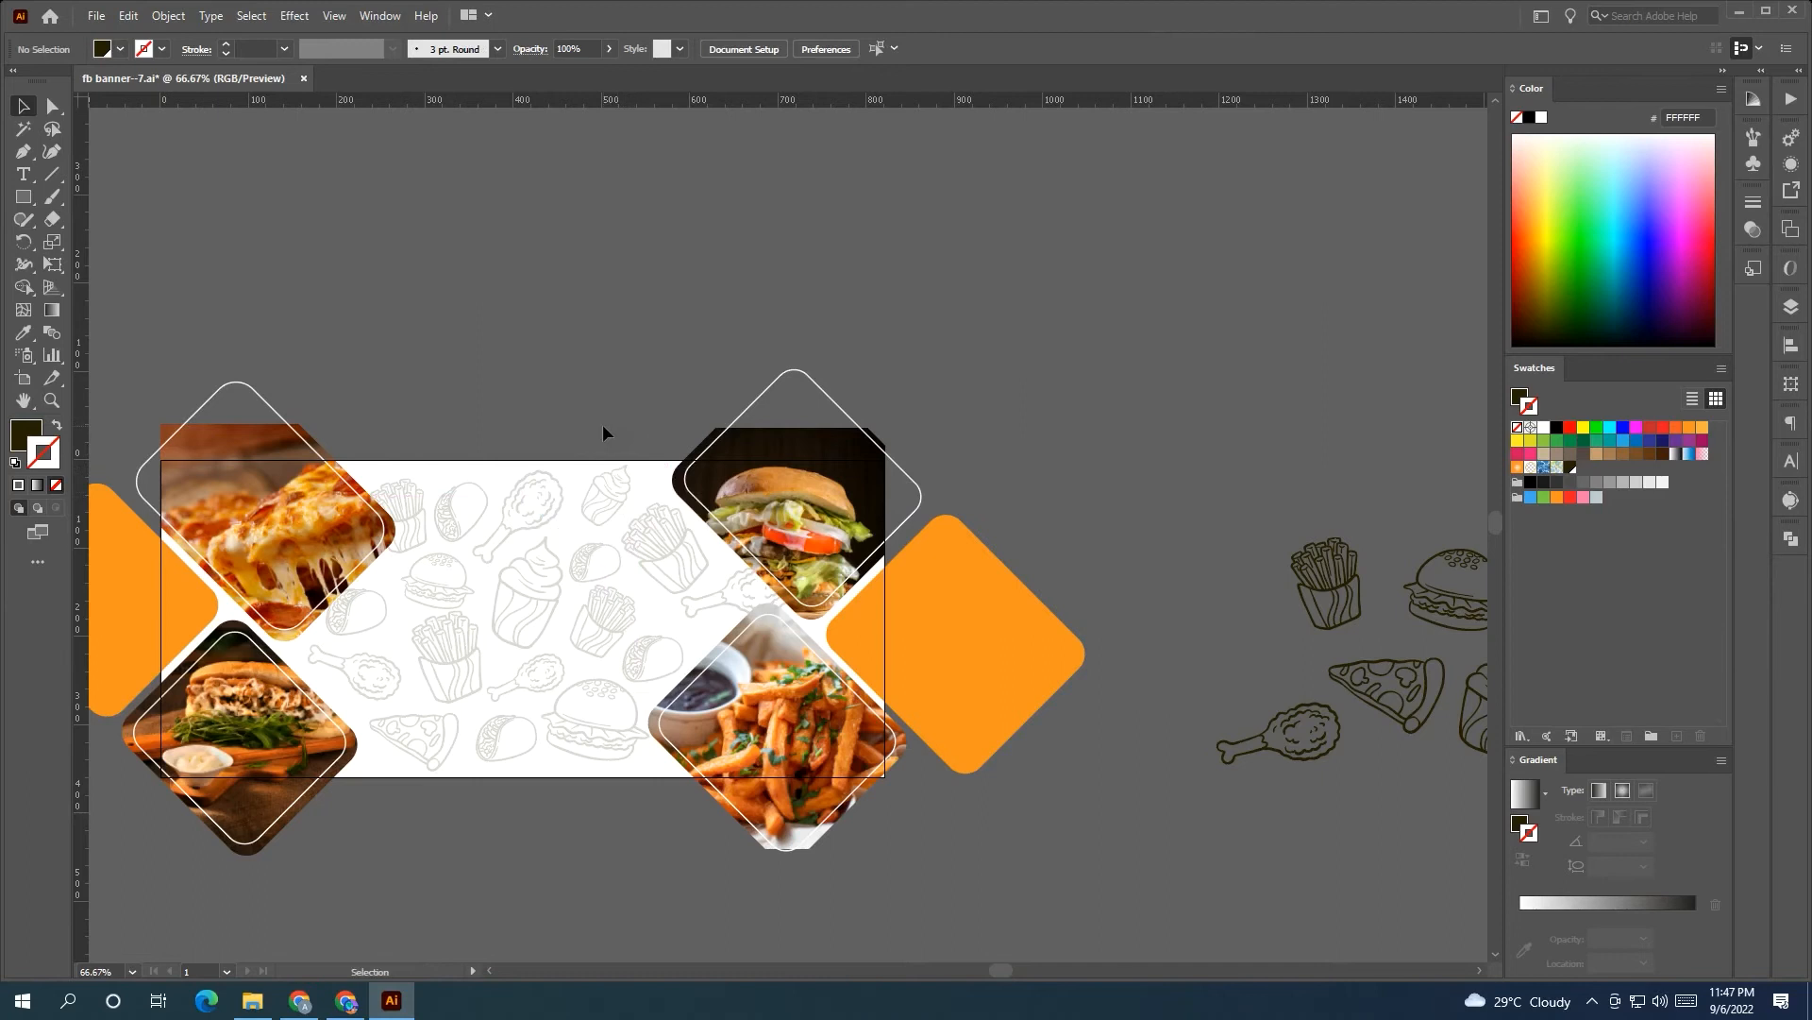
- Select all the food drawings on the banner and lower their opacity to 8%
left_click_drag(710, 757, 831, 734)
key("ctrl+alt+a")
left_click_drag(219, 453, 415, 873)
left_click_drag(1146, 820, 946, 377)
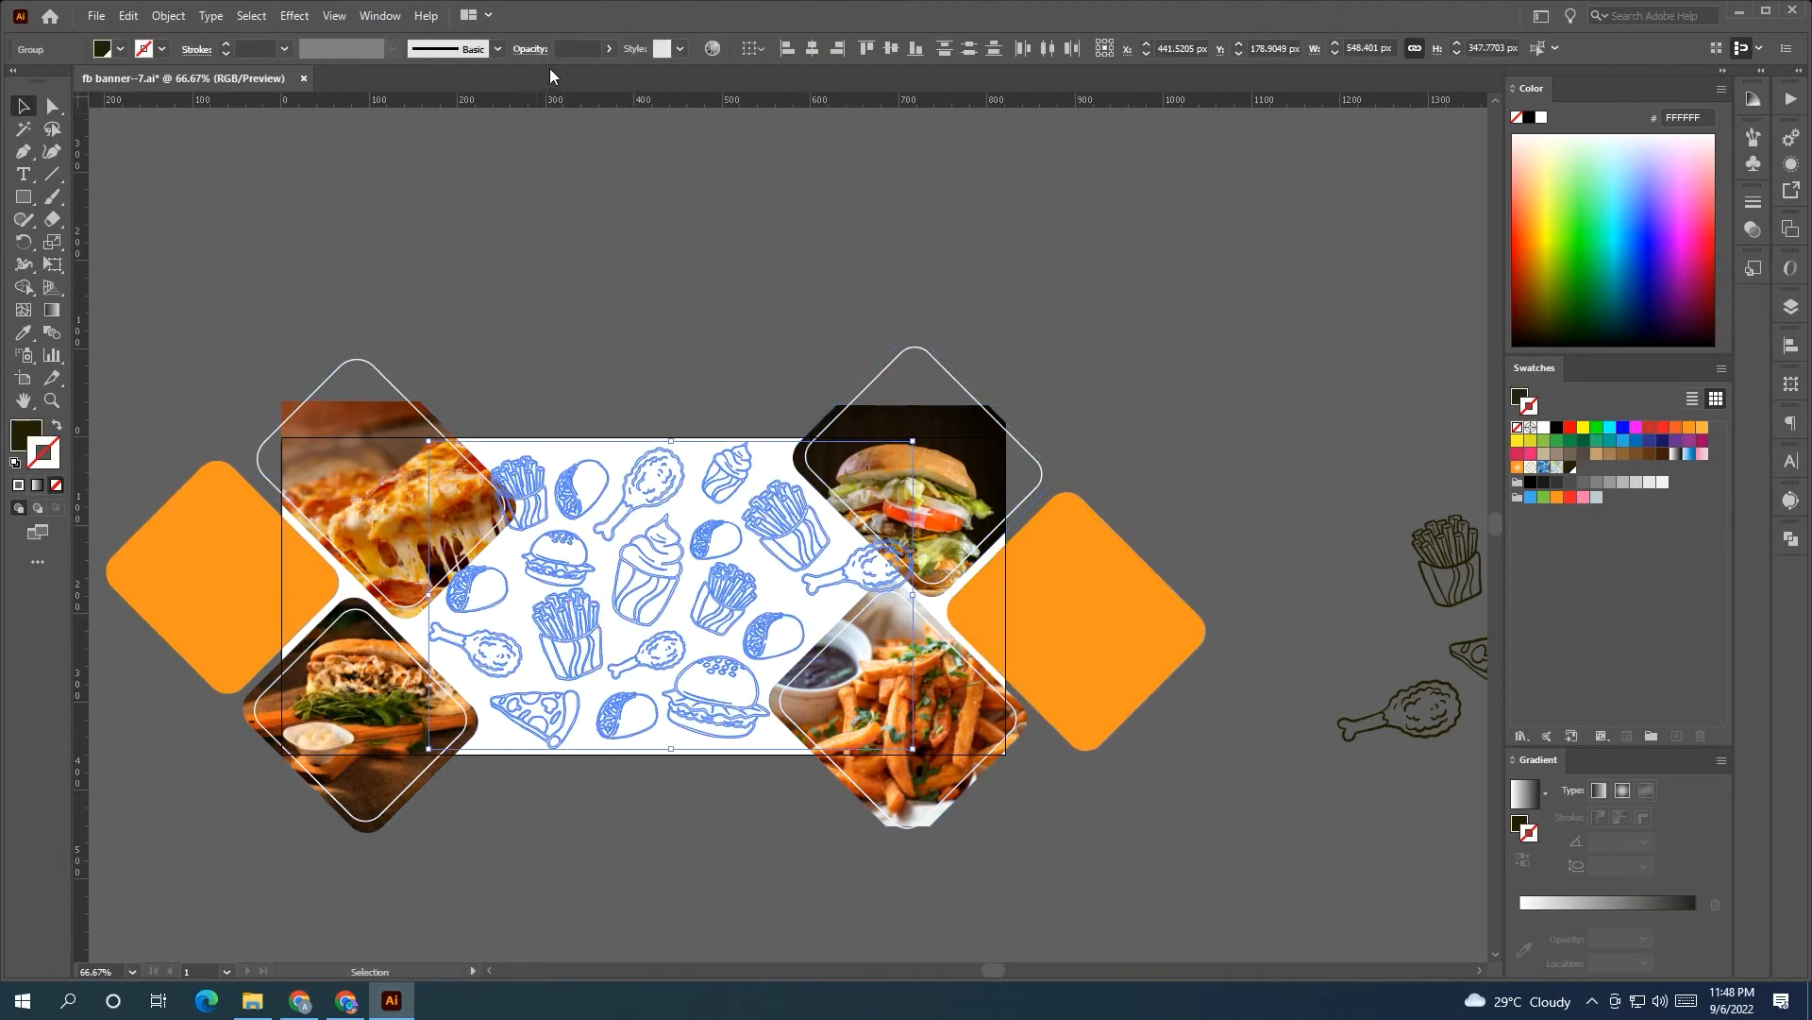
left_click_drag(541, 71, 546, 83)
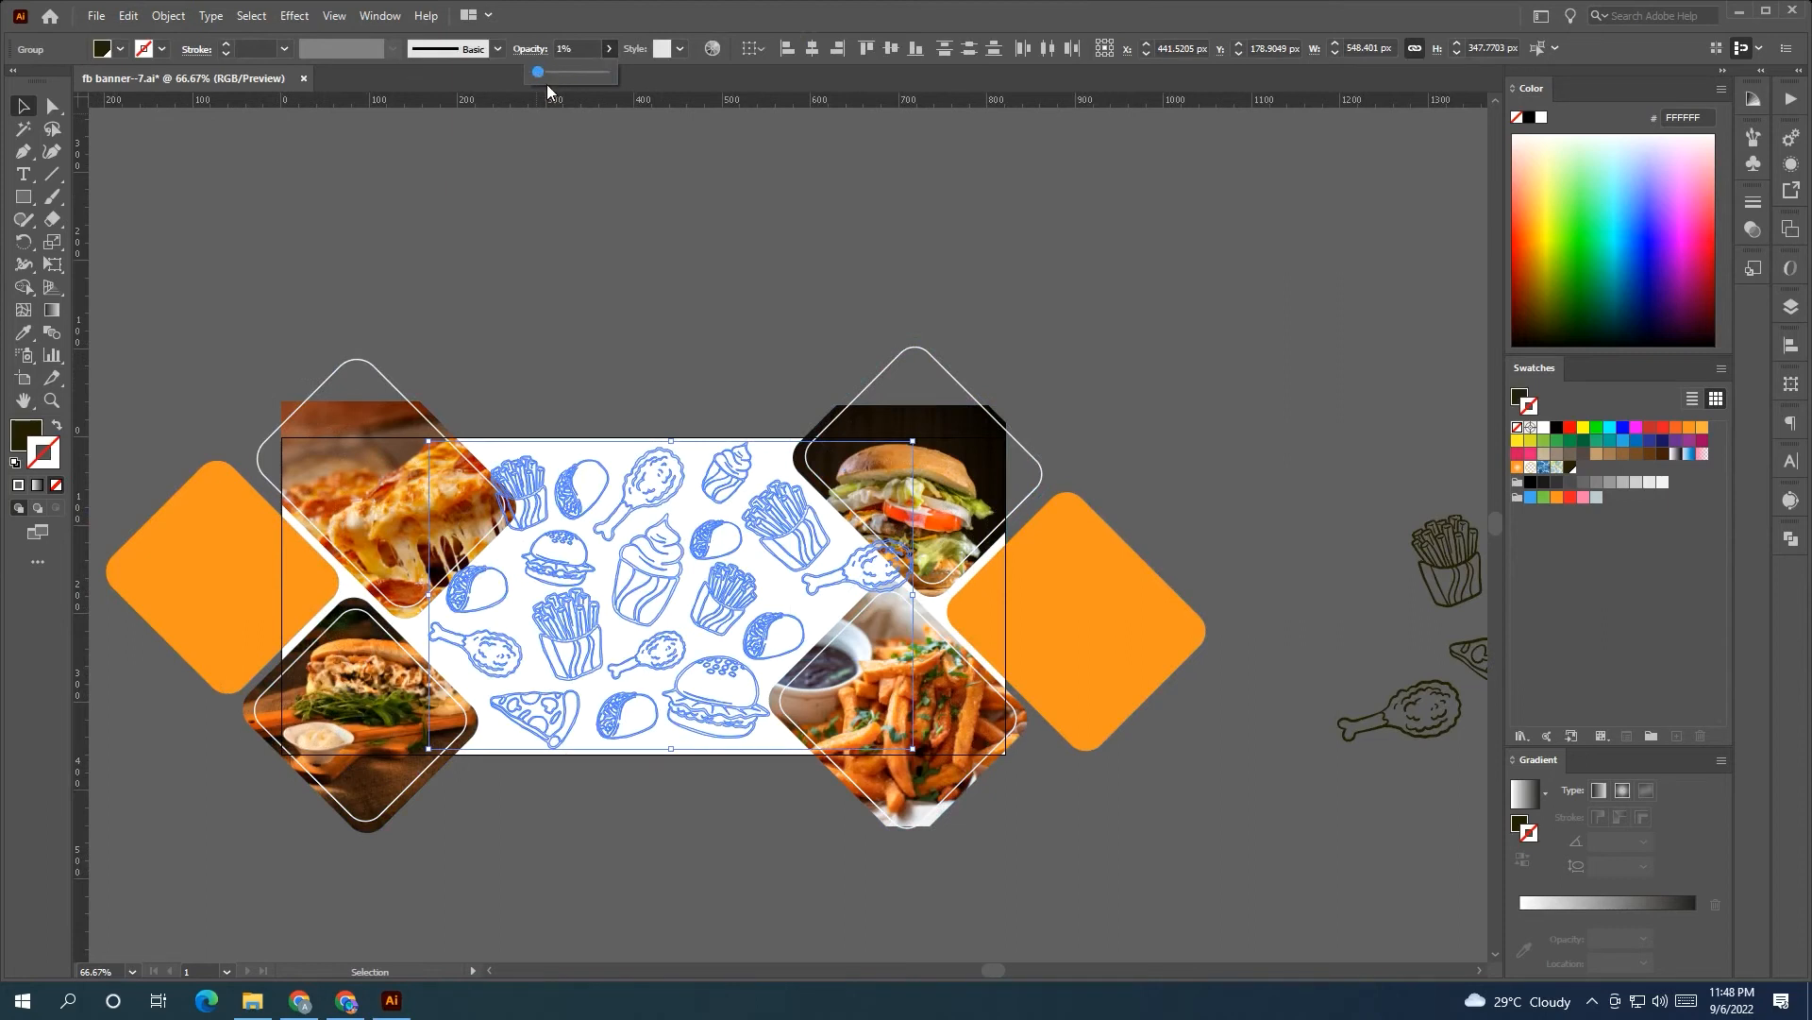
left_click(585, 257)
scroll(609, 260, "right", 1)
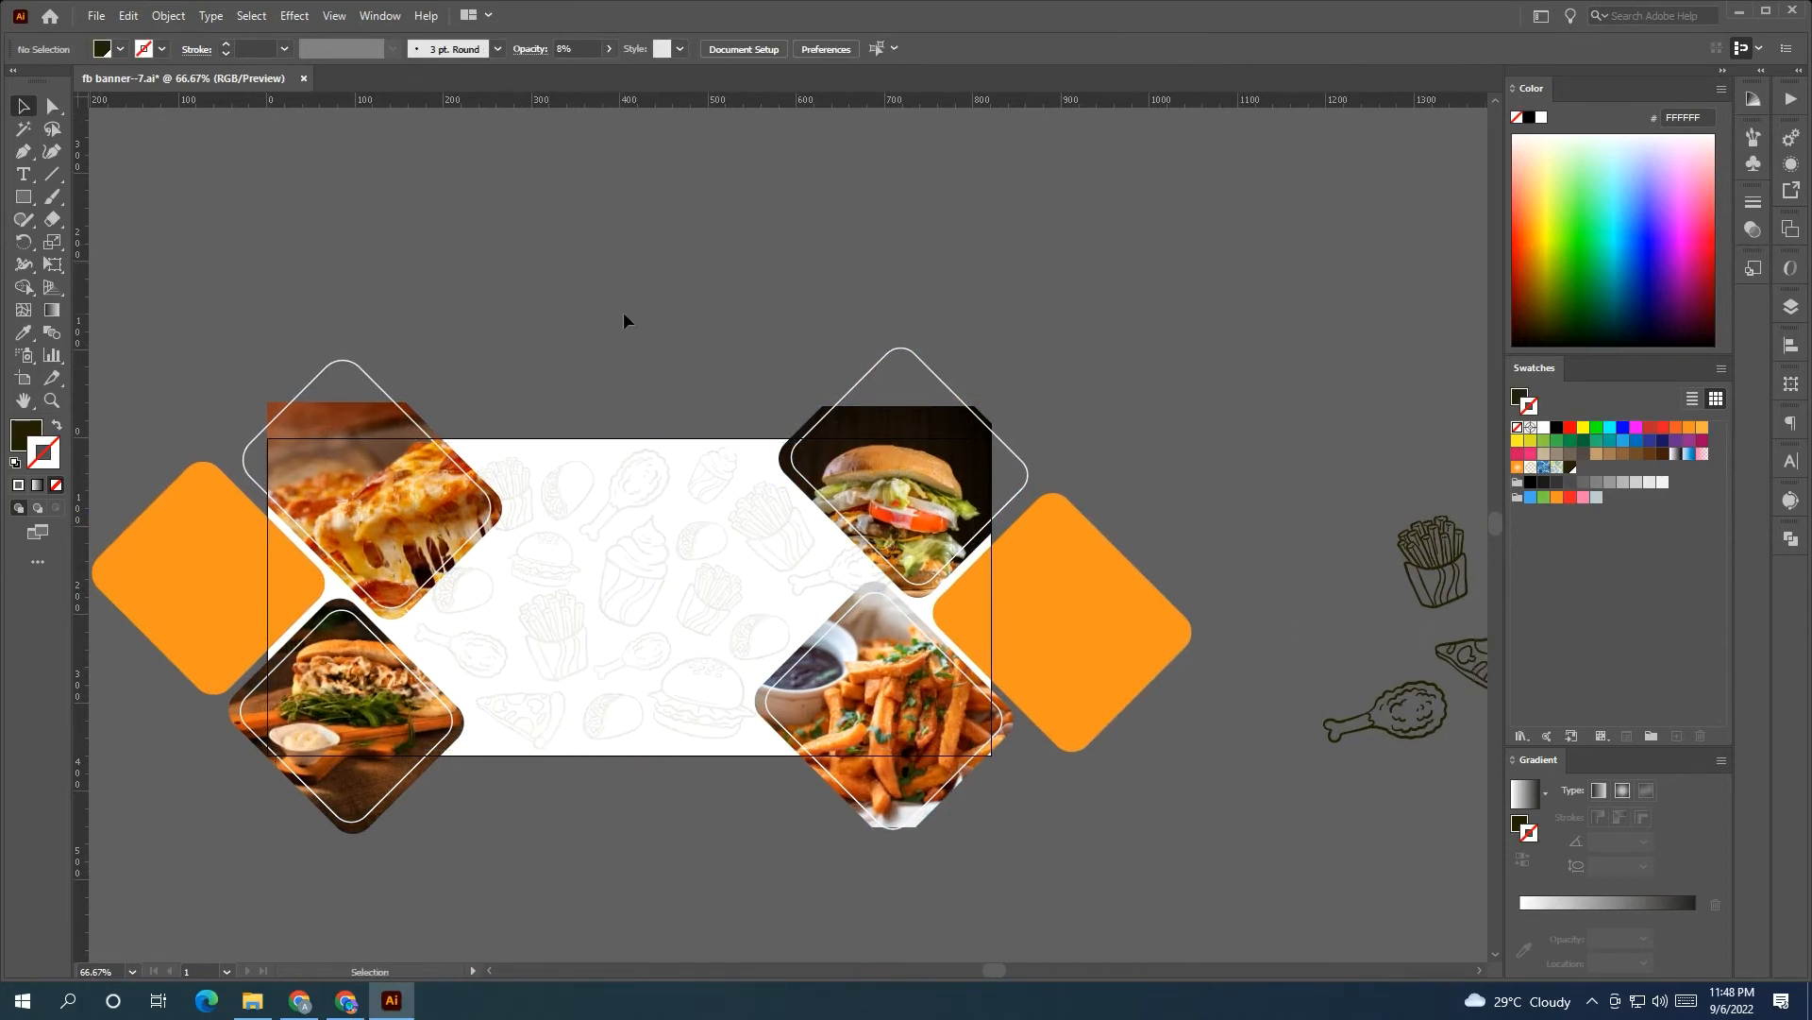
scroll(671, 308, "down", 1)
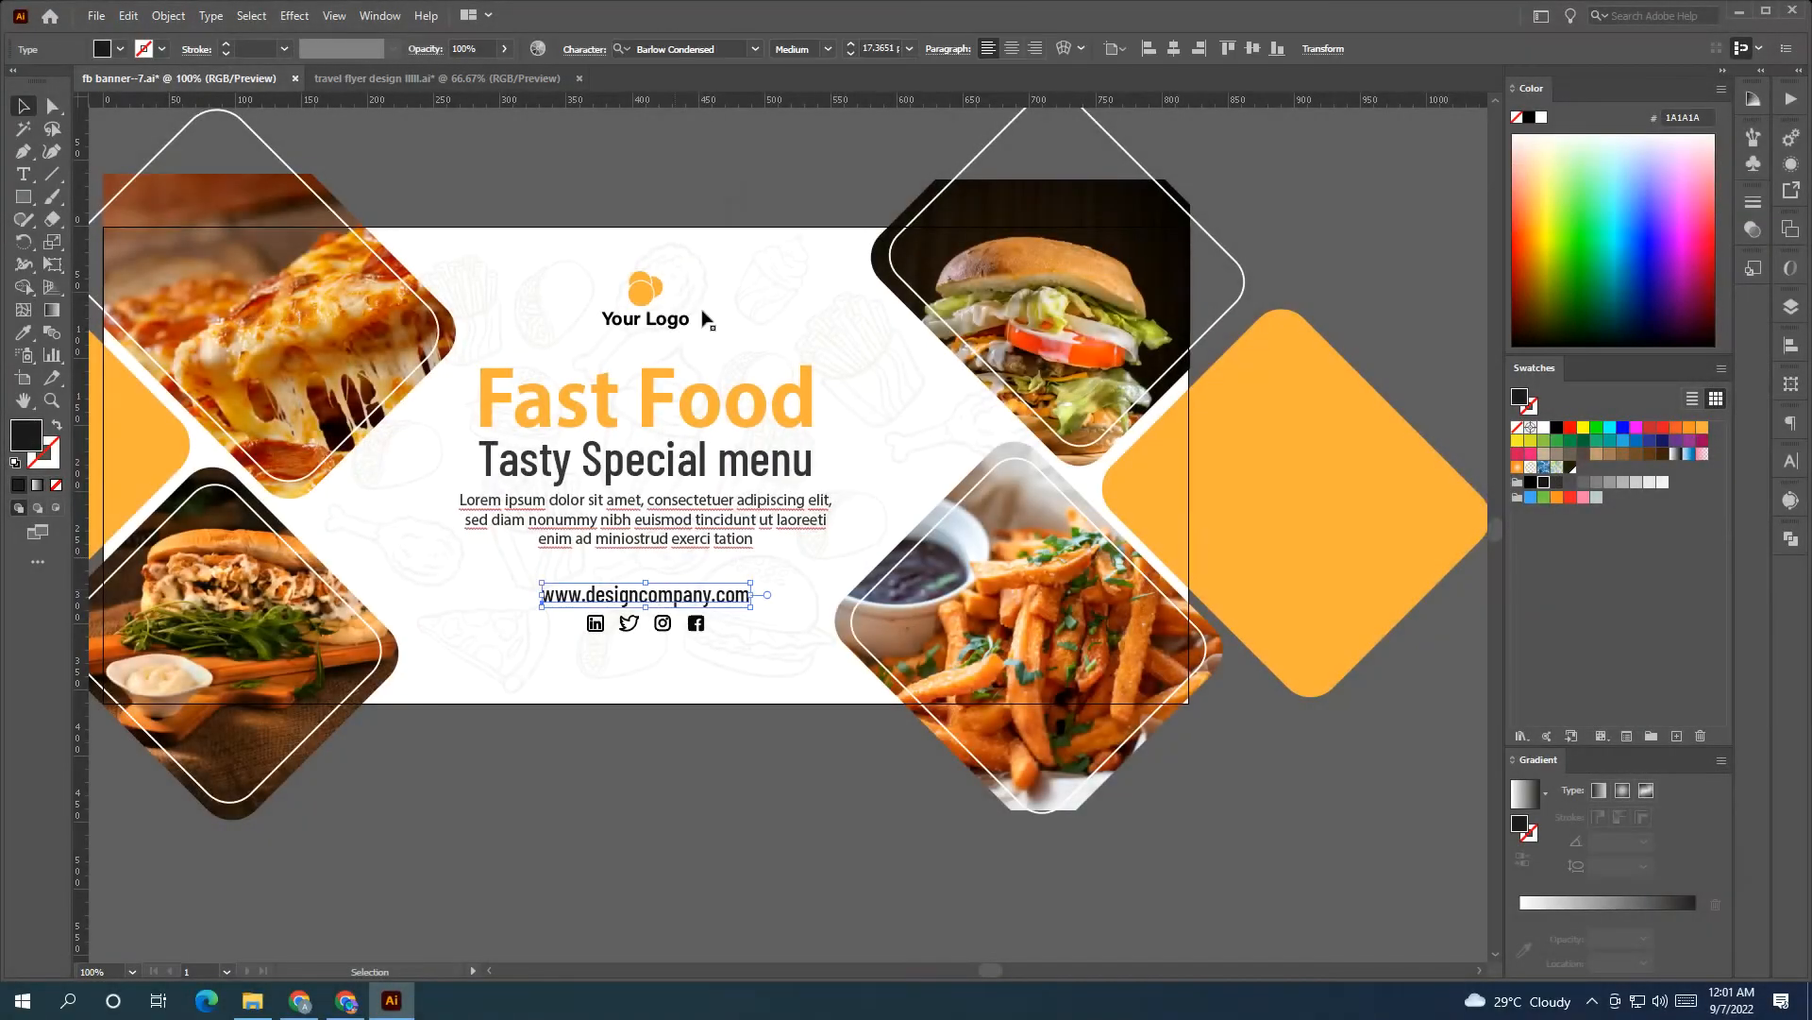
- Set the website text to Myriad Pro Regular and scale it down slightly
left_click(753, 49)
left_click(768, 145)
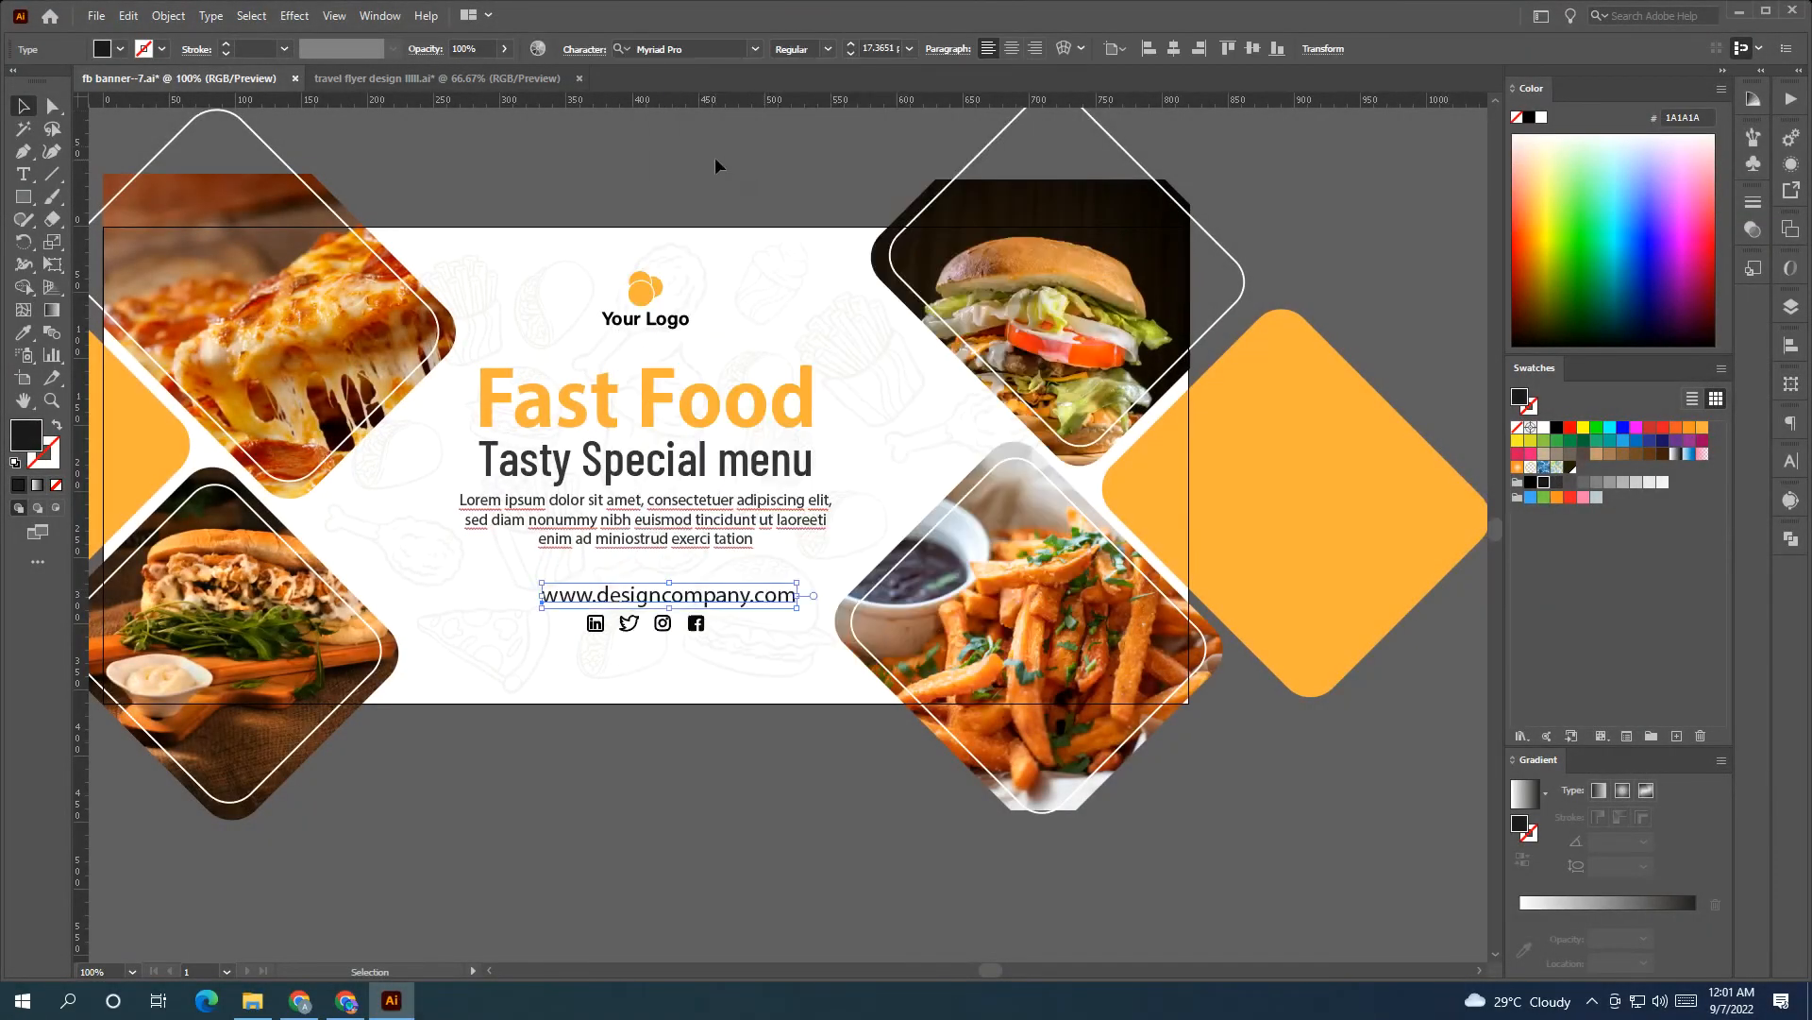
left_click(739, 277)
left_click(779, 597)
left_click_drag(790, 602, 769, 605)
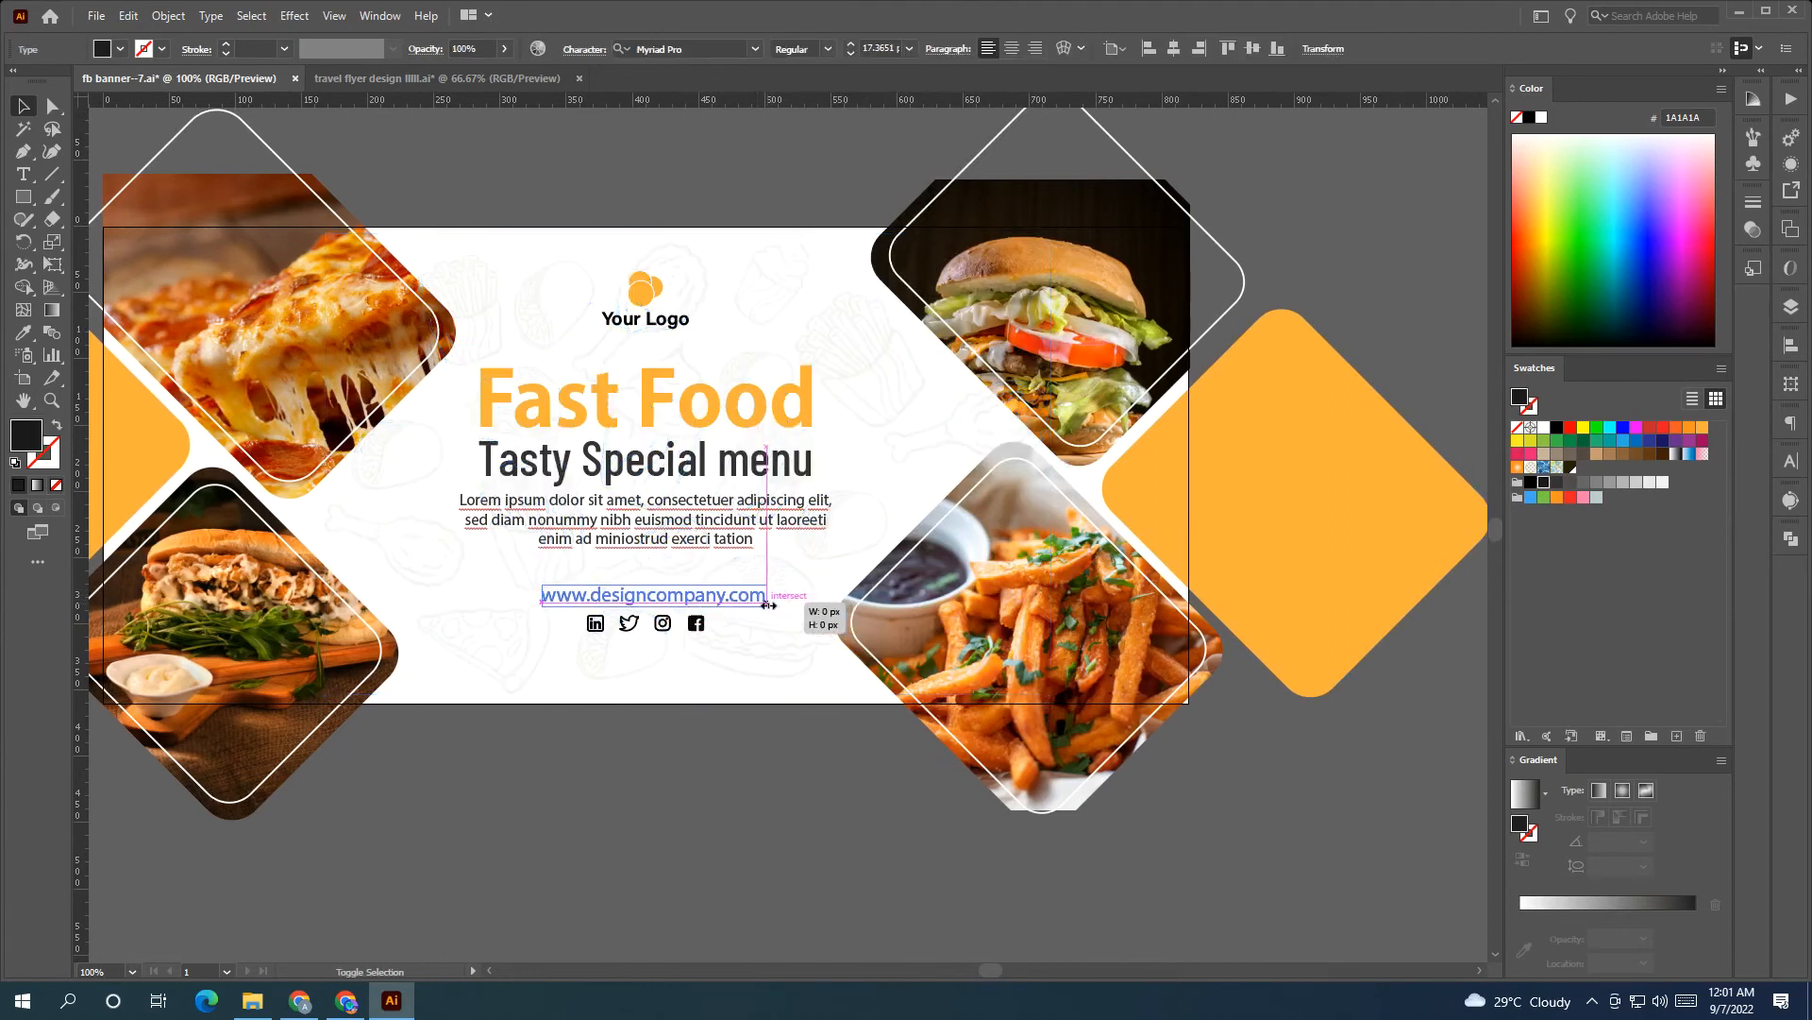
left_click(781, 740)
key("ctrl+minus")
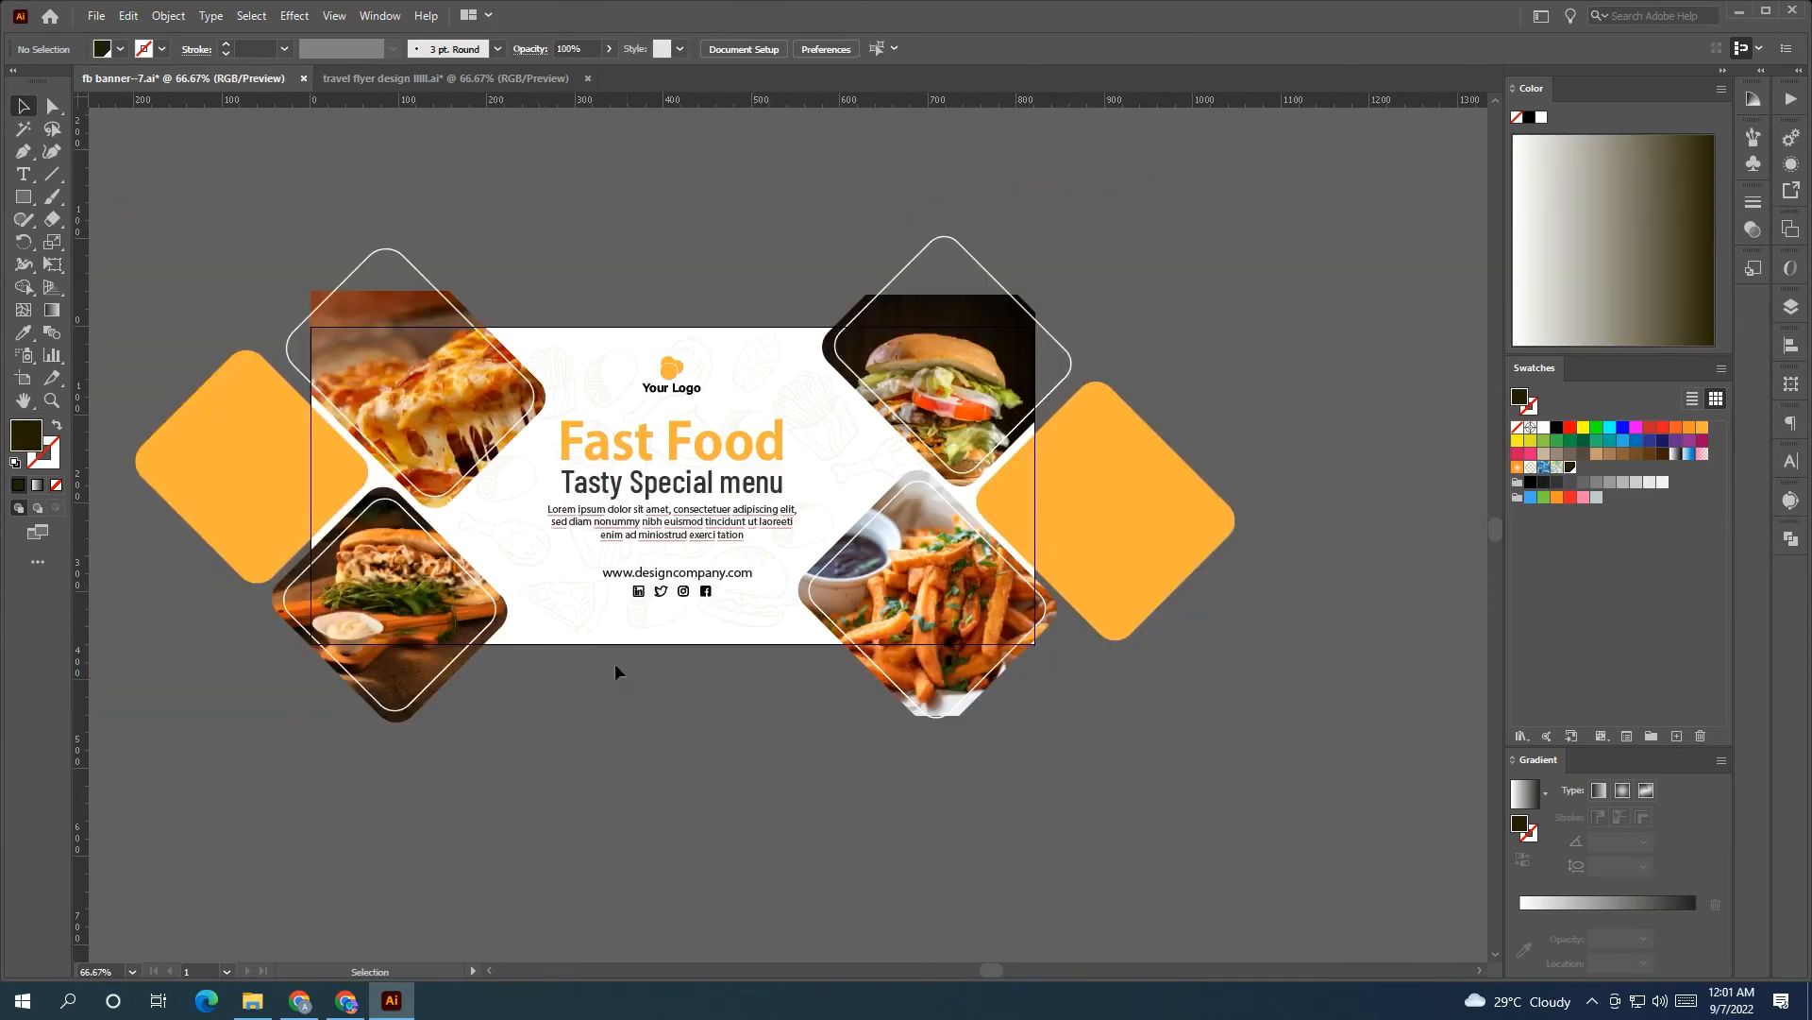
- Select the four photo diamonds and both orange diamonds and start a Drop Shadow effect on them
left_click(504, 598)
left_click(447, 500, "shift")
left_click(959, 497, "shift")
left_click(1006, 510, "shift")
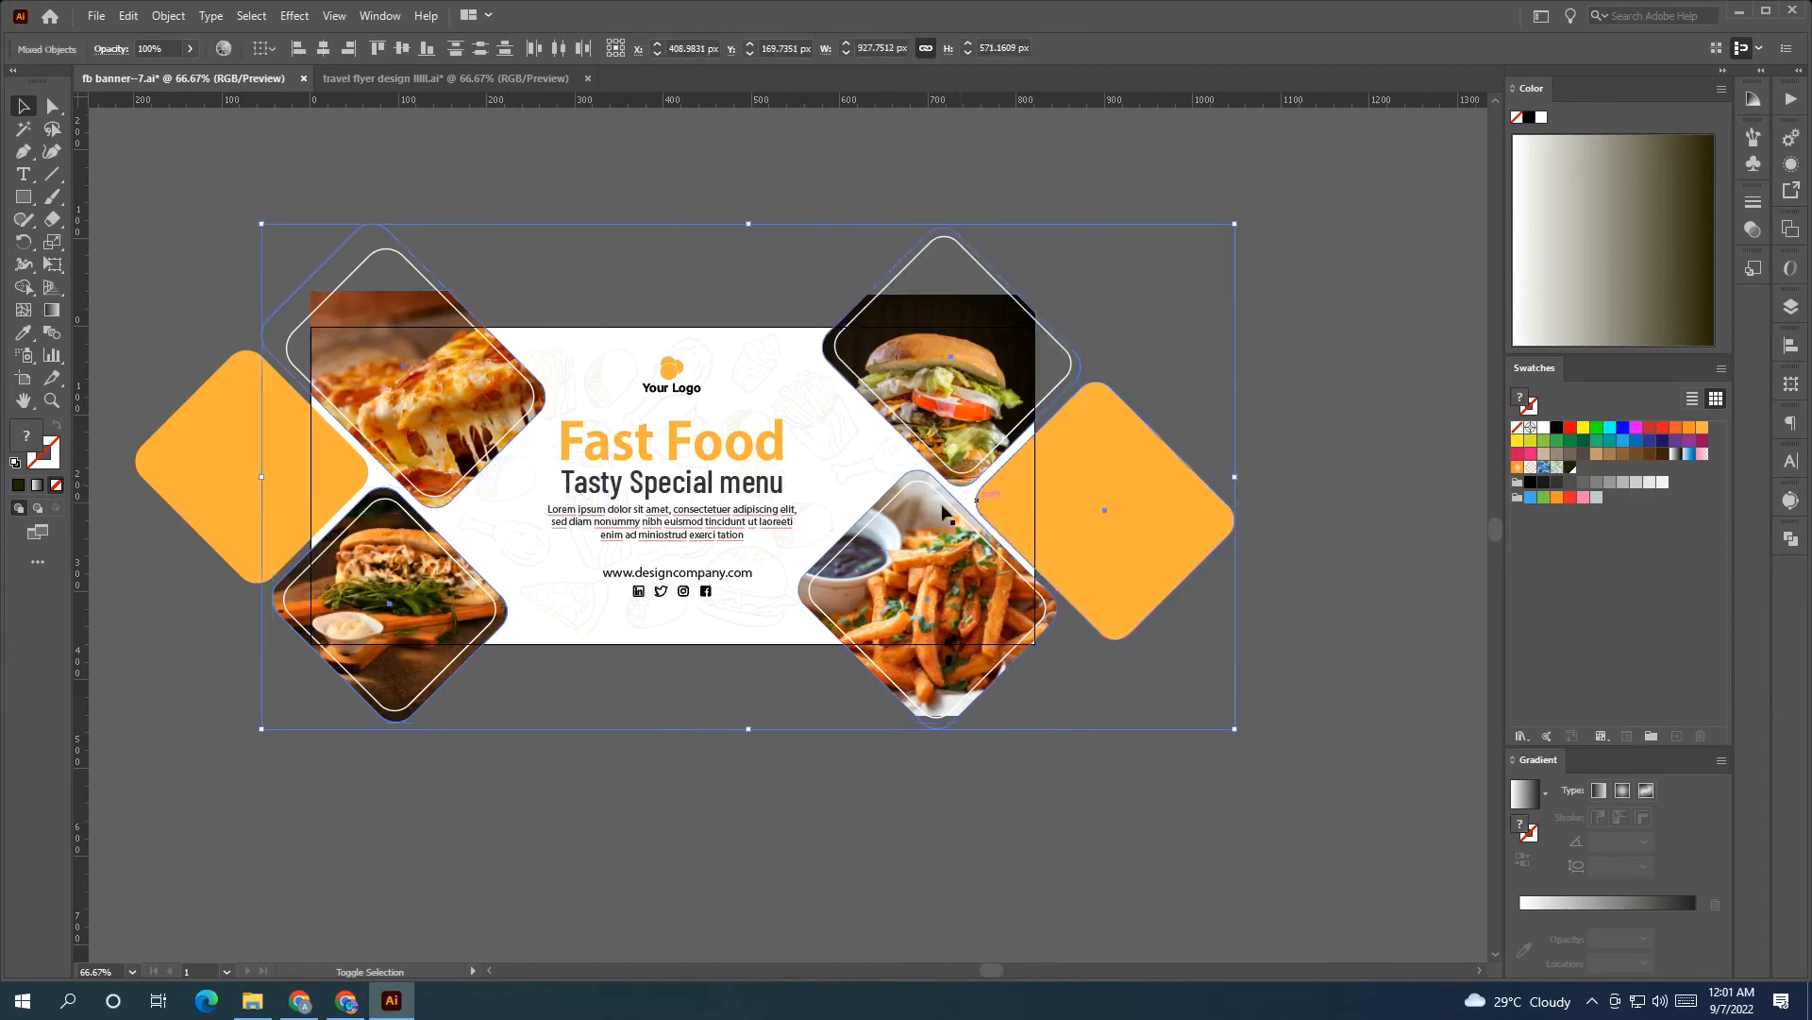
left_click(295, 15)
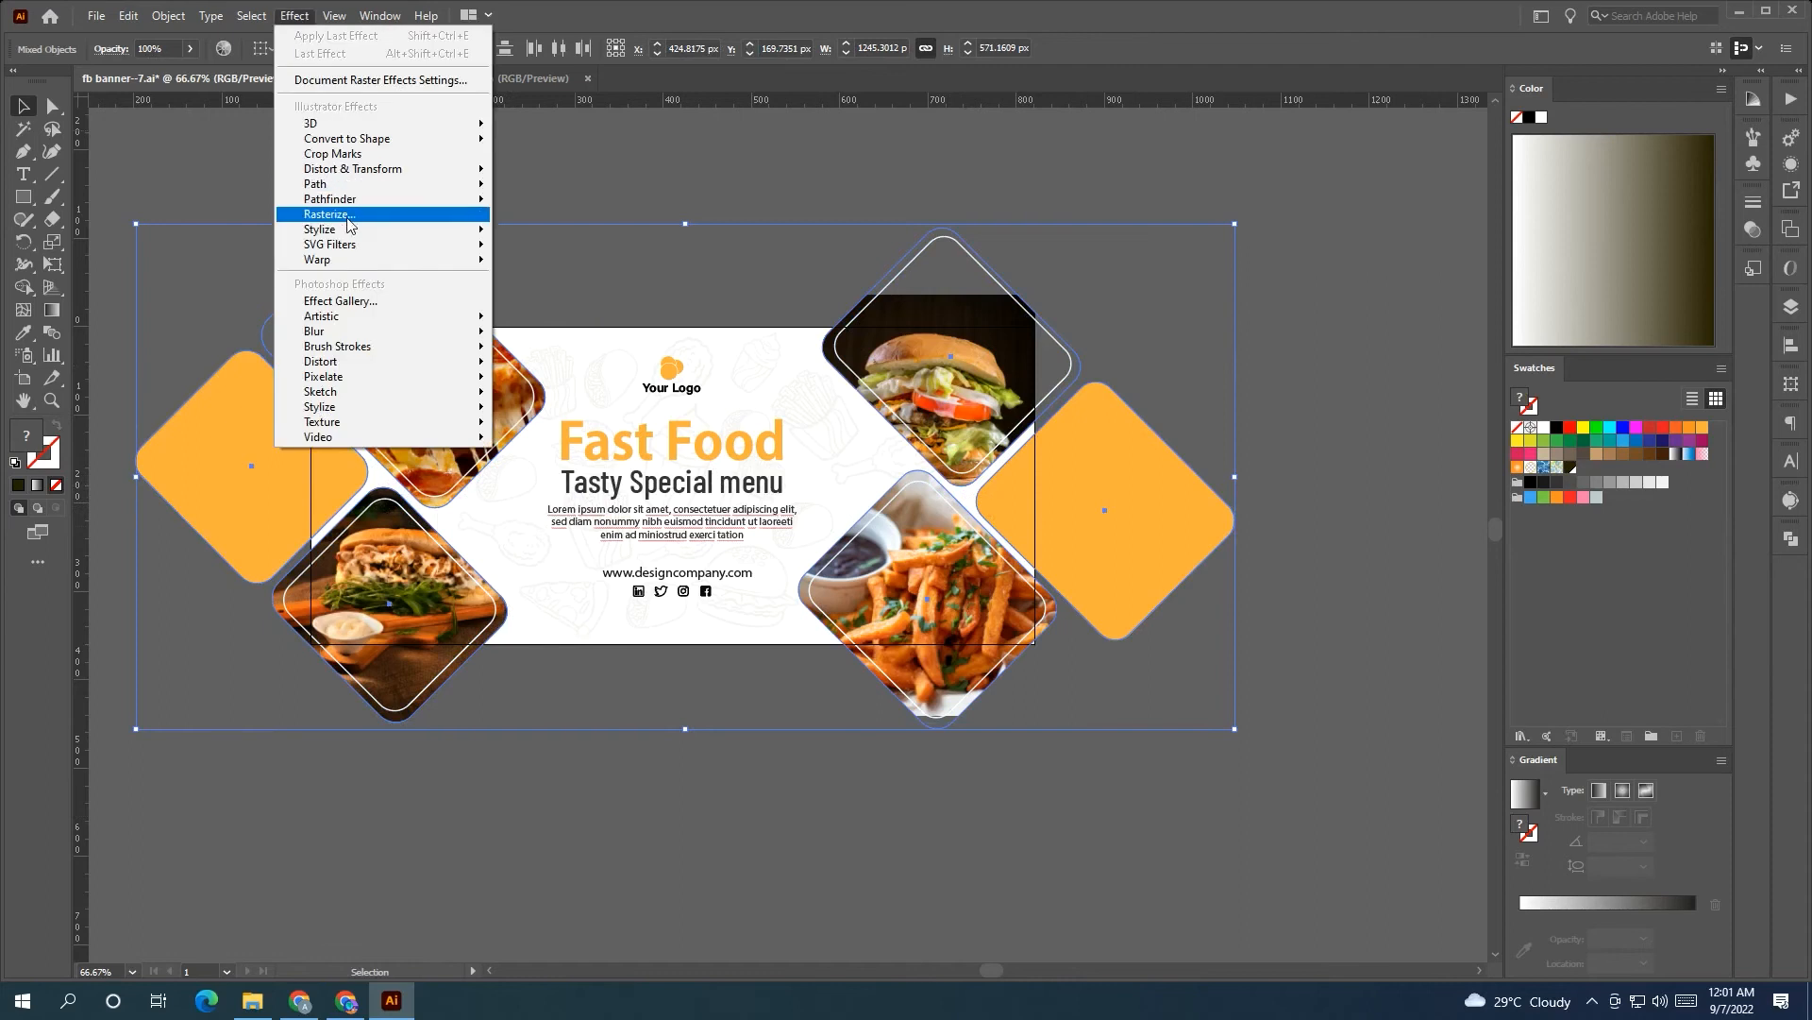
mouse_move(356, 230)
left_click(527, 232)
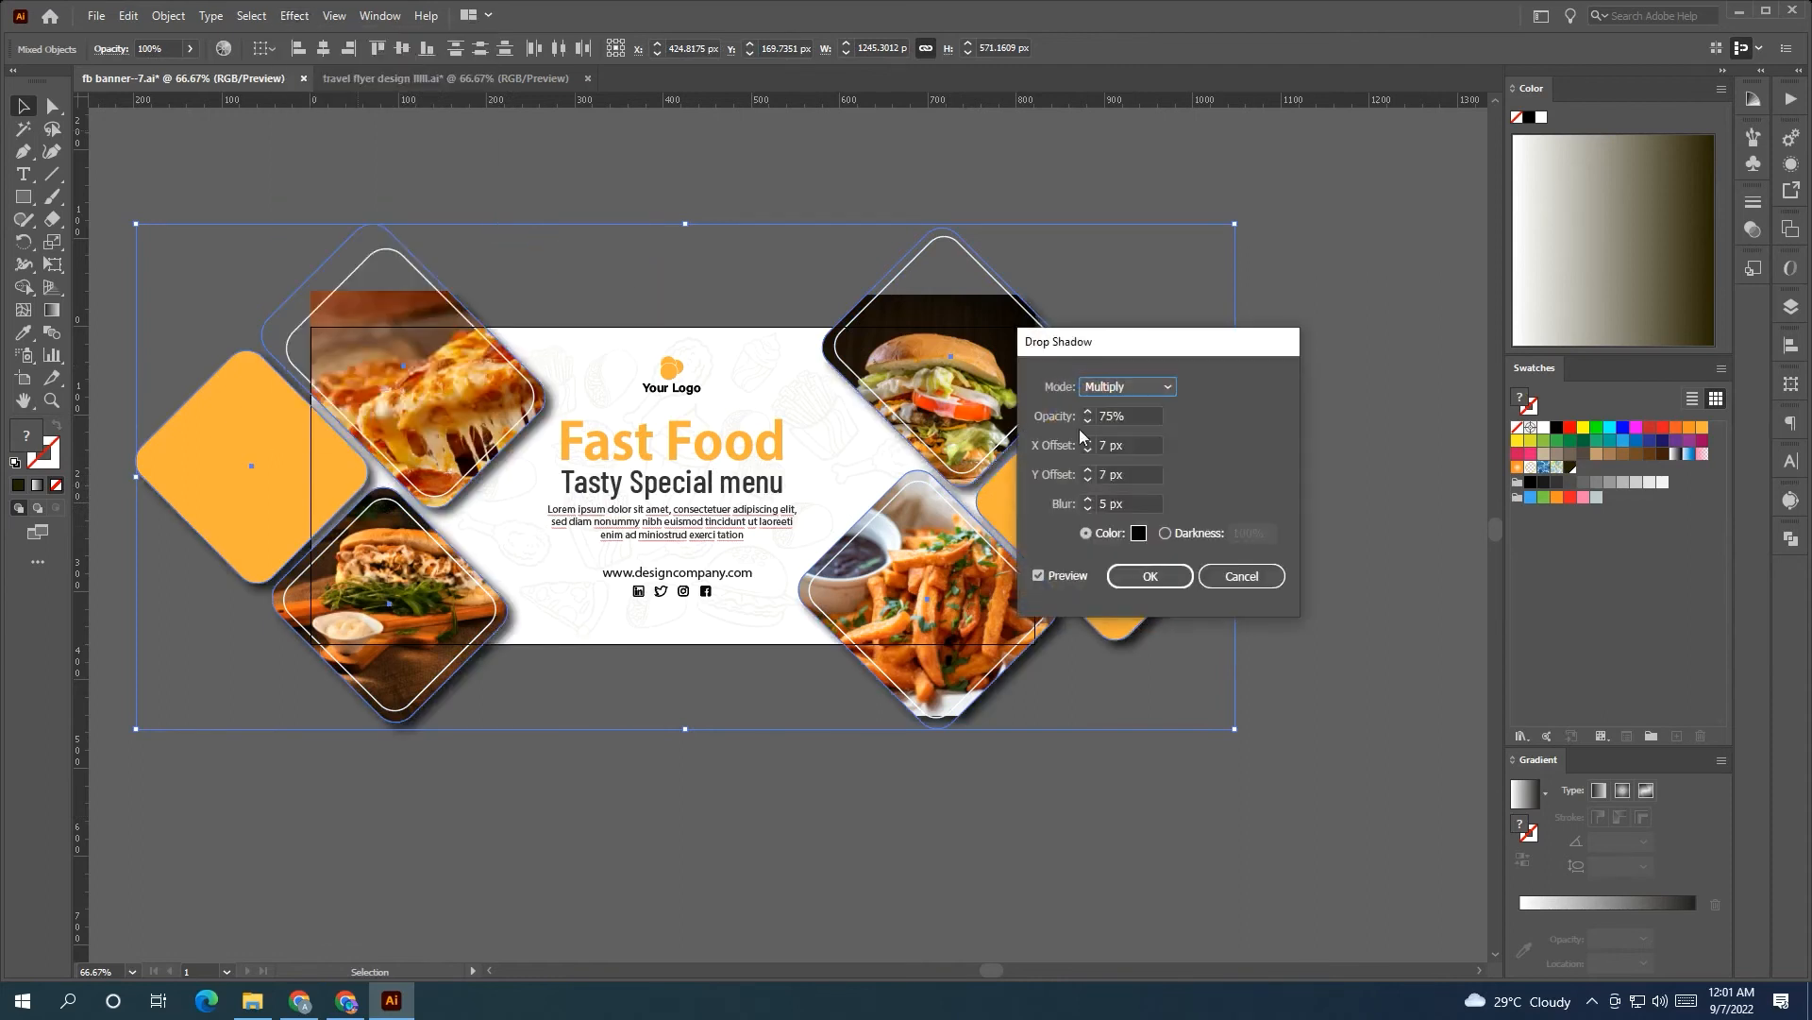
- Set the drop shadow's X and Y offsets to 0 px
scroll(1124, 415, "down", 13)
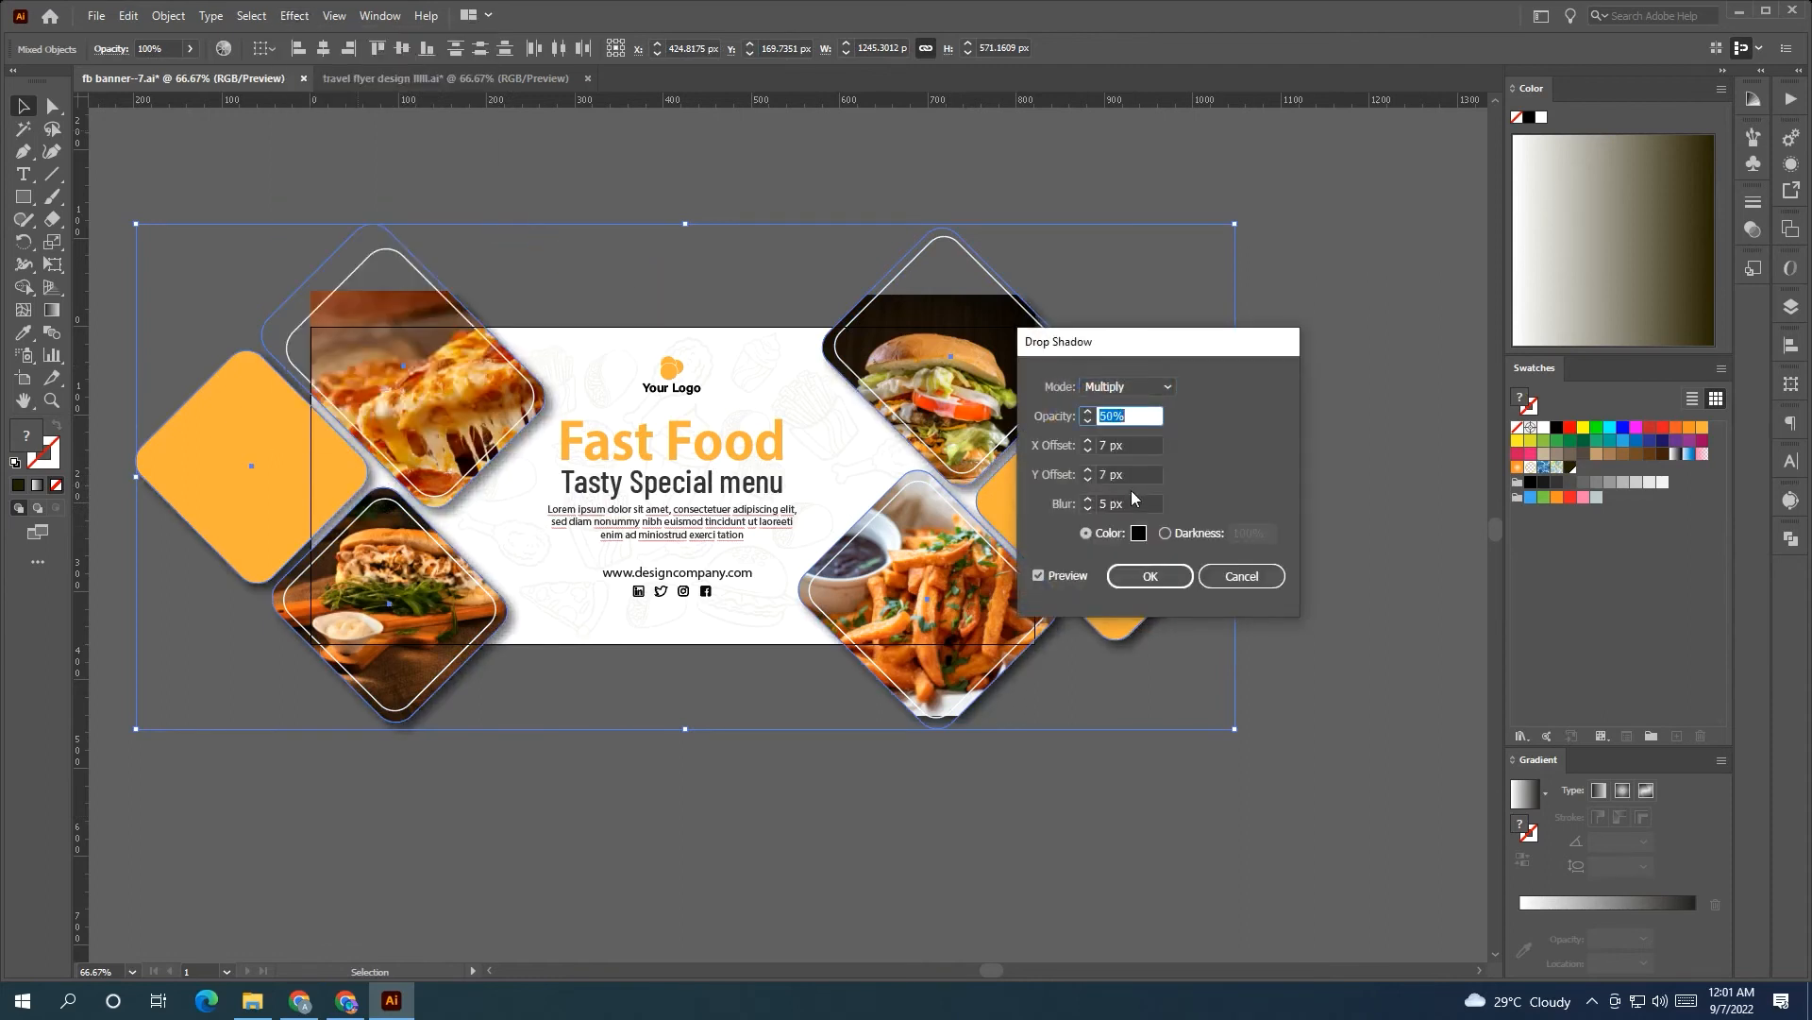
scroll(1141, 474, "down", 3)
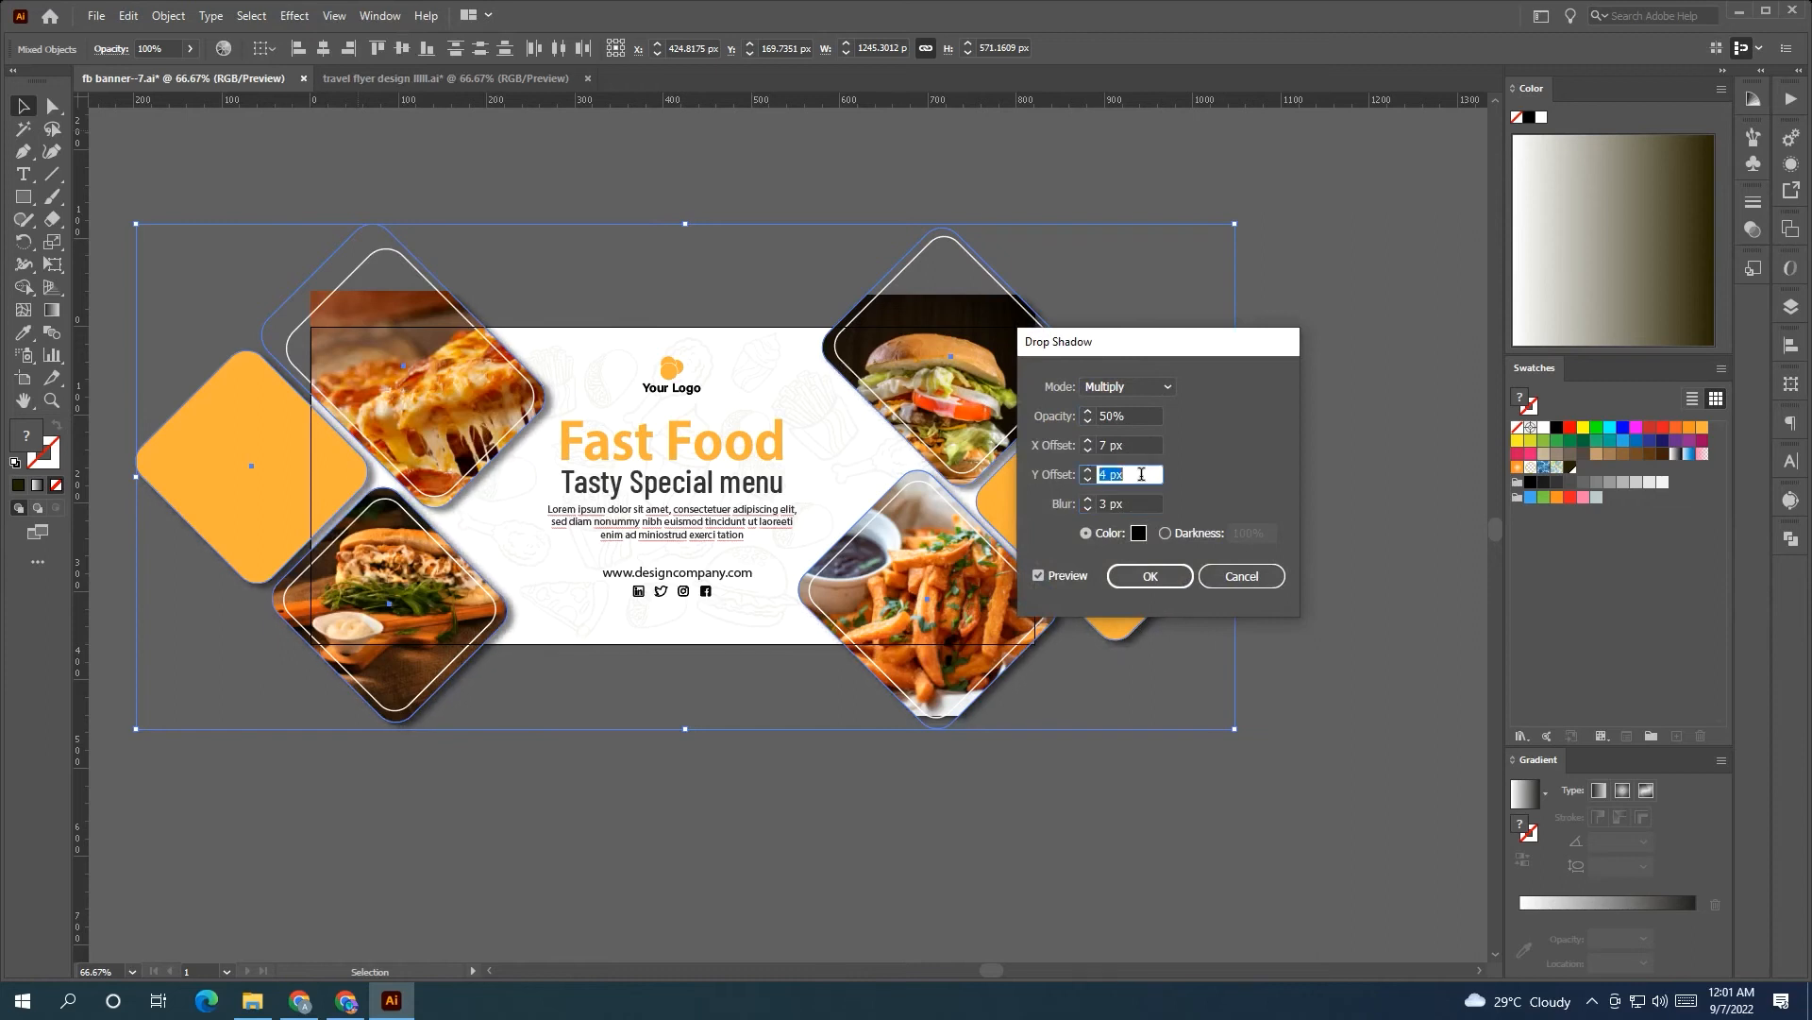
scroll(1140, 444, "down", 12)
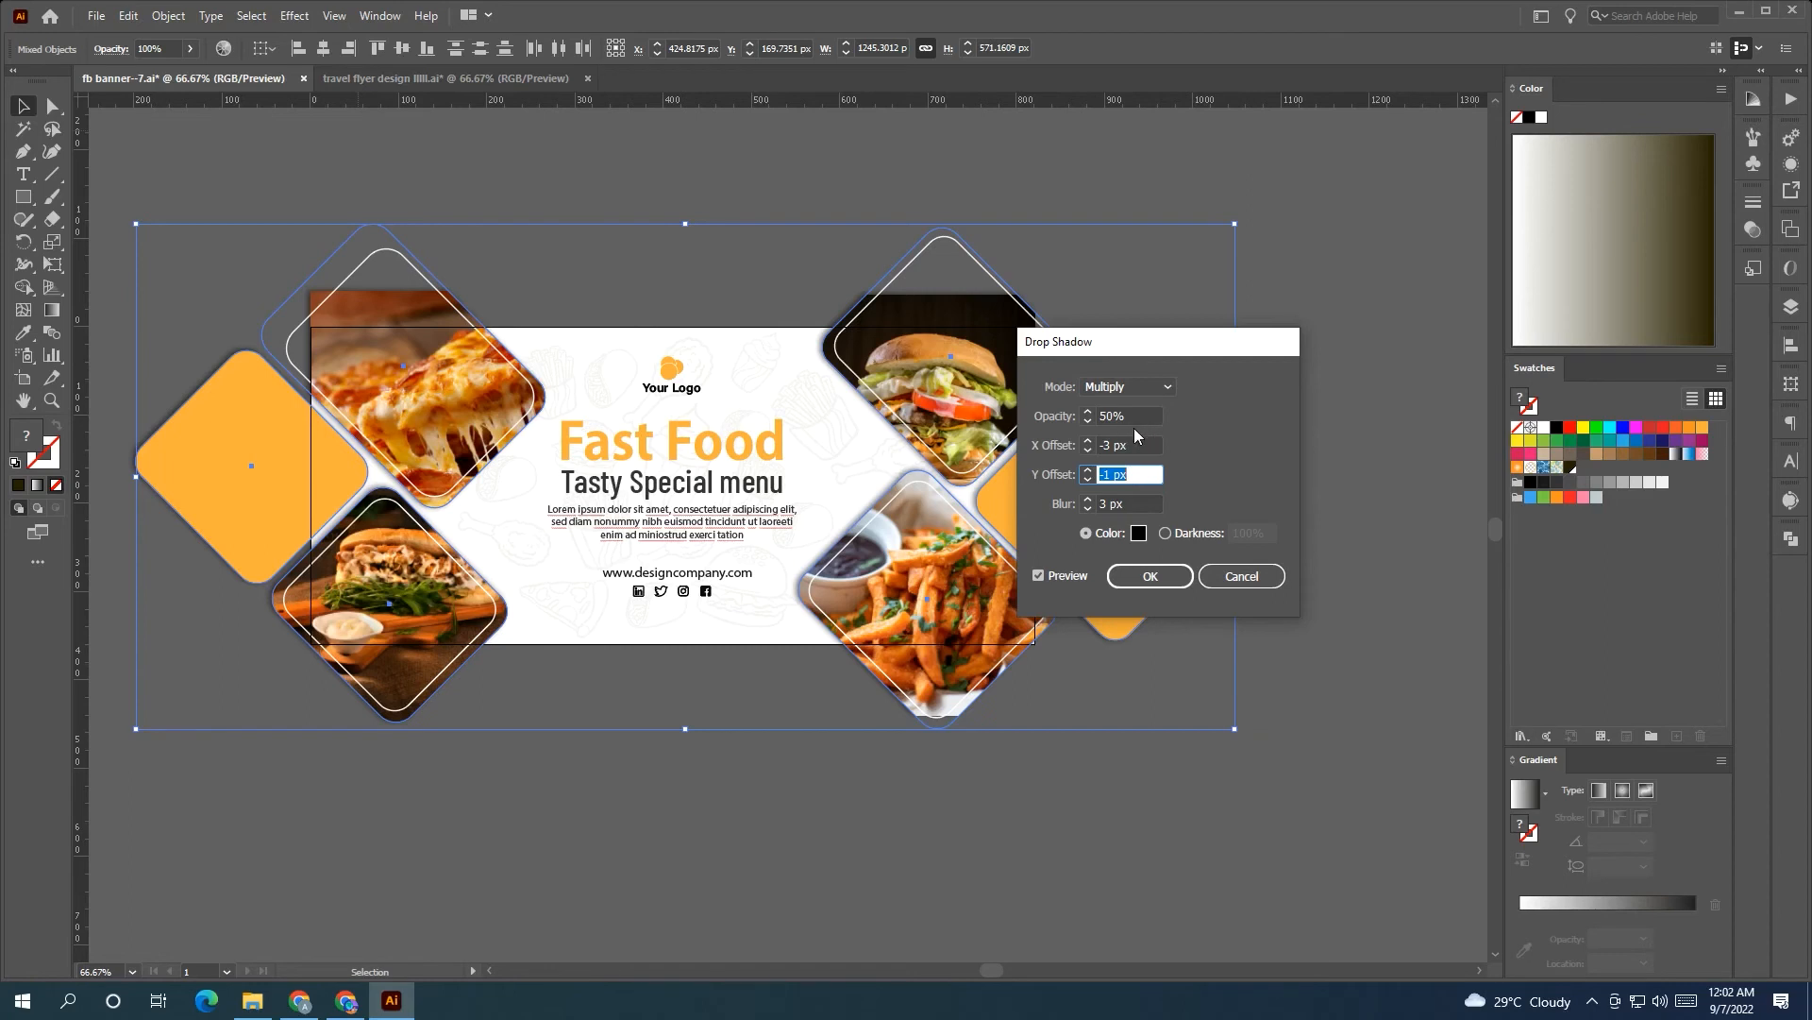
left_click(1134, 446)
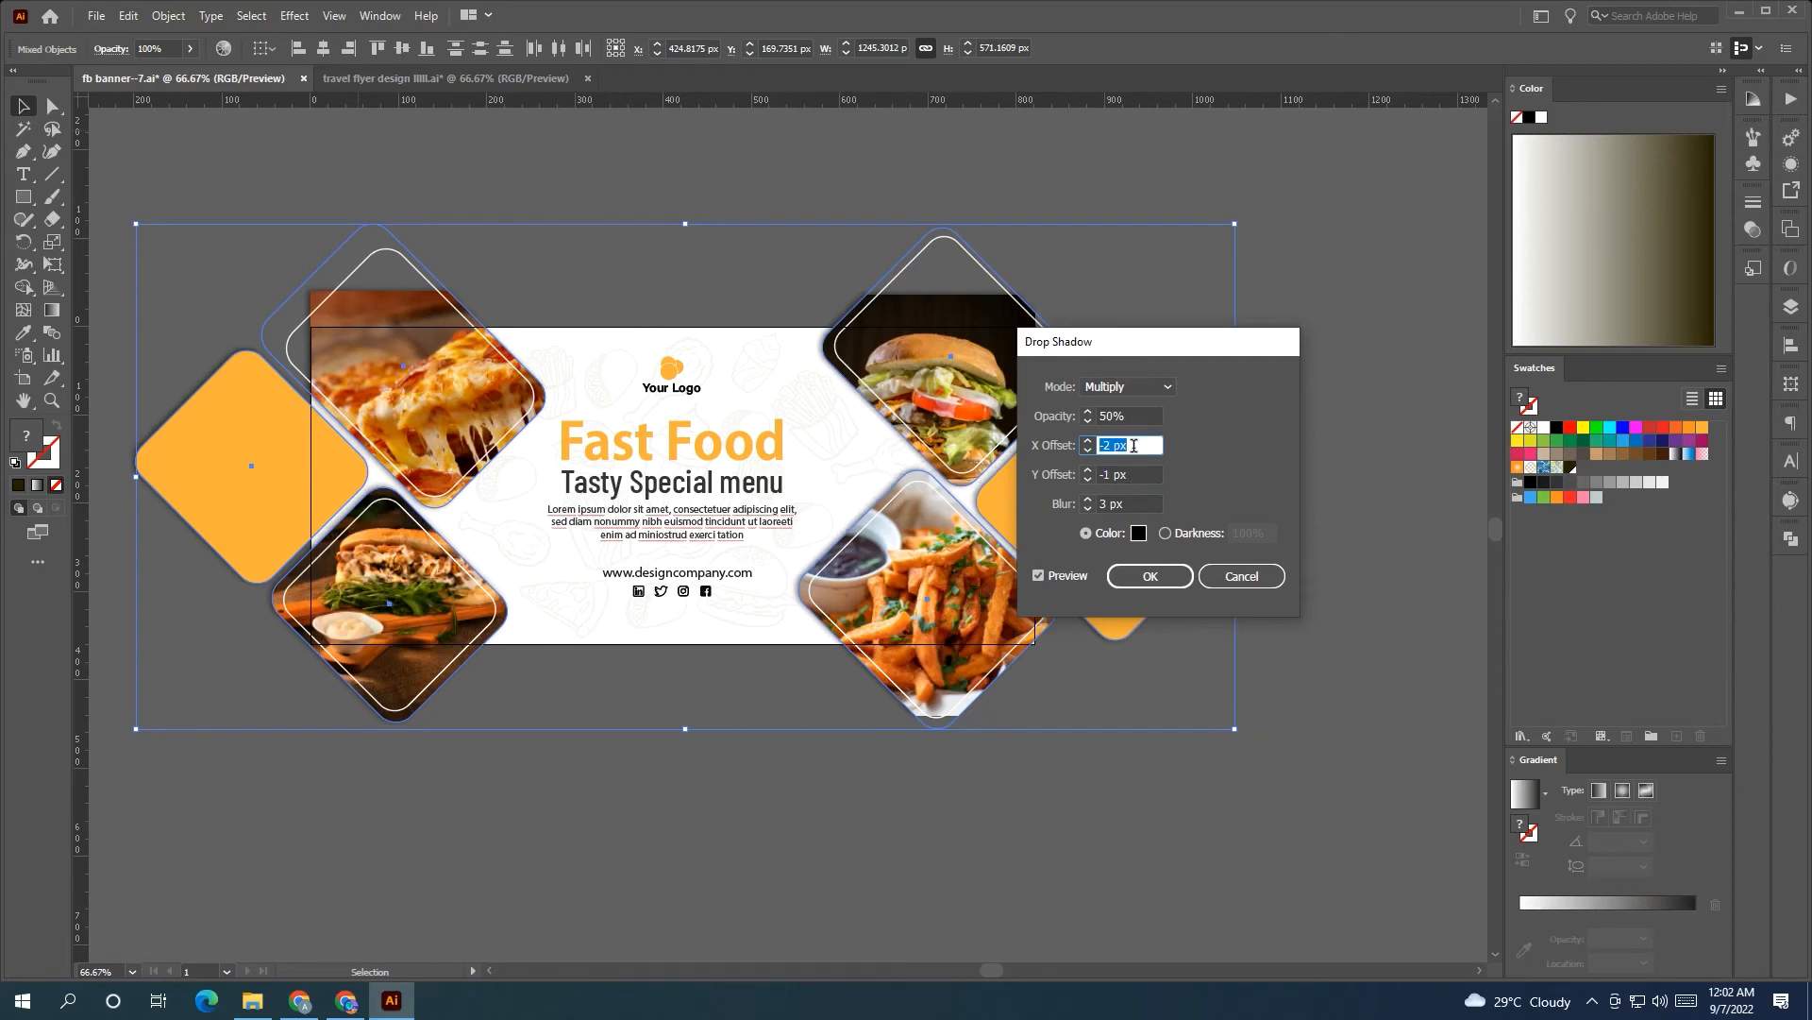
- Raise the drop shadow's opacity to 67%, tighten its blur and apply the effect to the diamonds
left_click(1137, 416)
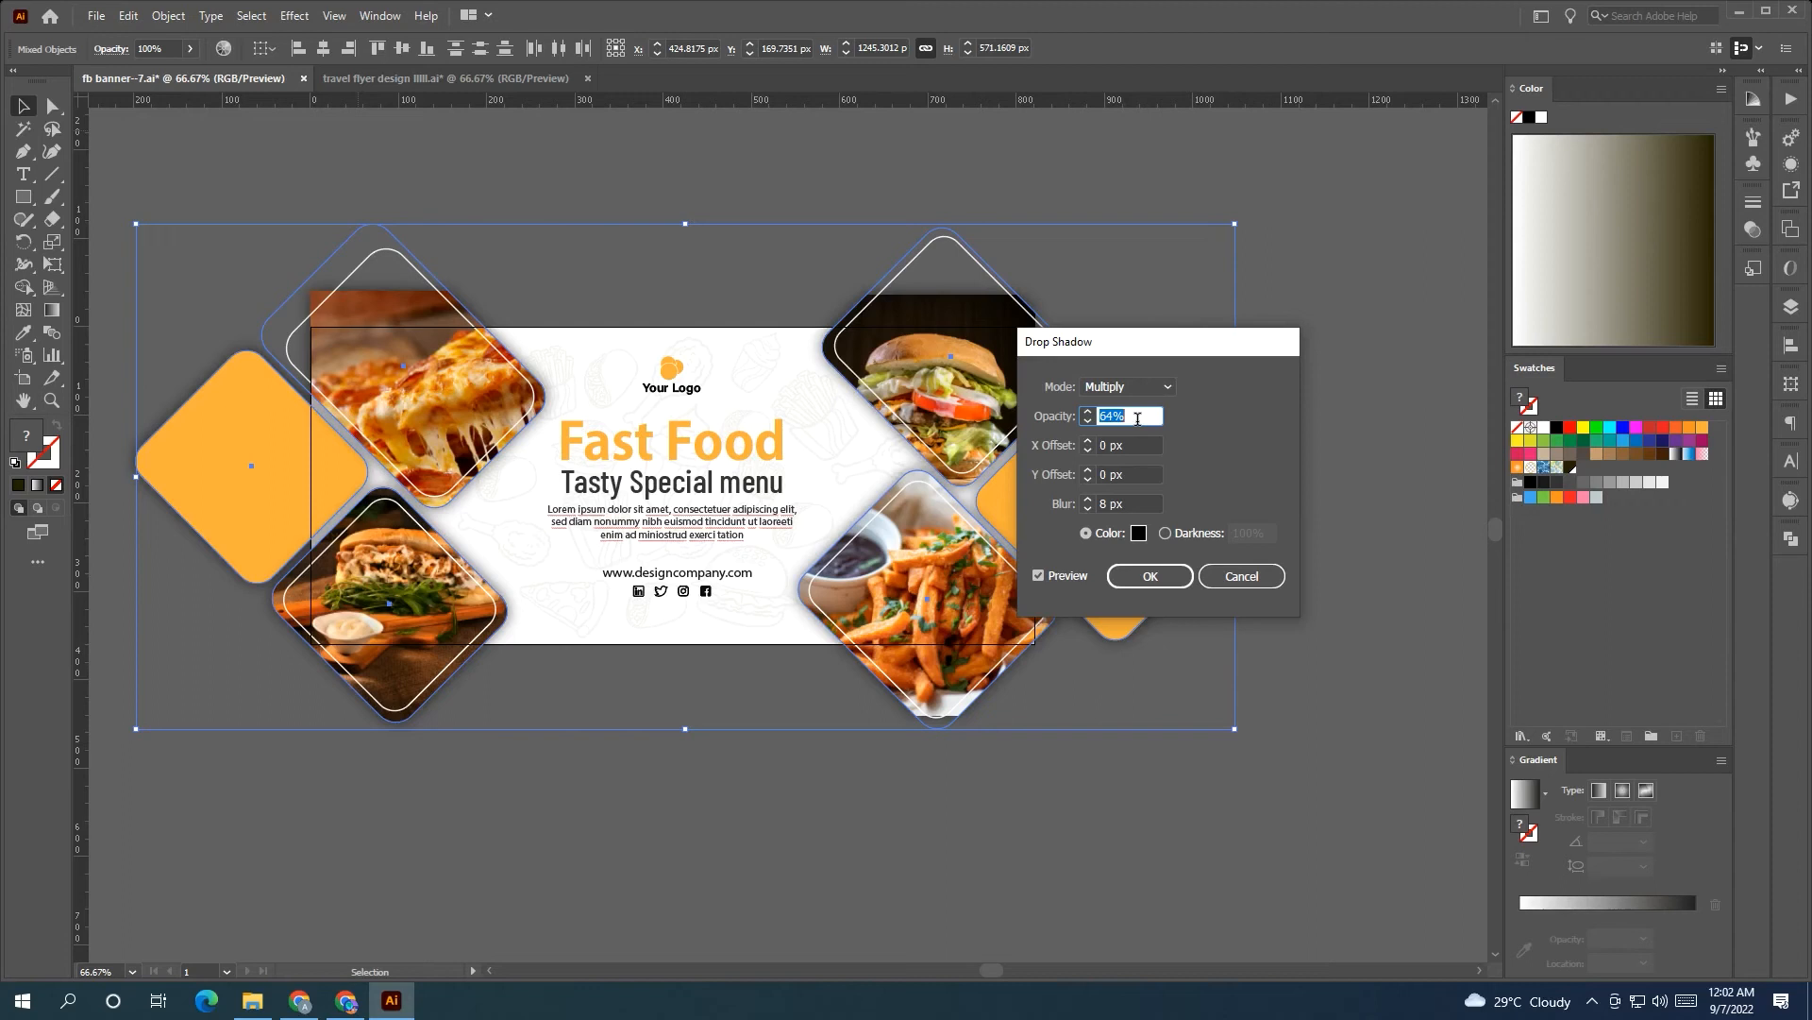
key("Up")
key("Up")
left_click(1130, 502)
key("Down")
key("Down")
key("Down")
key("Down")
key("Down")
key("Down")
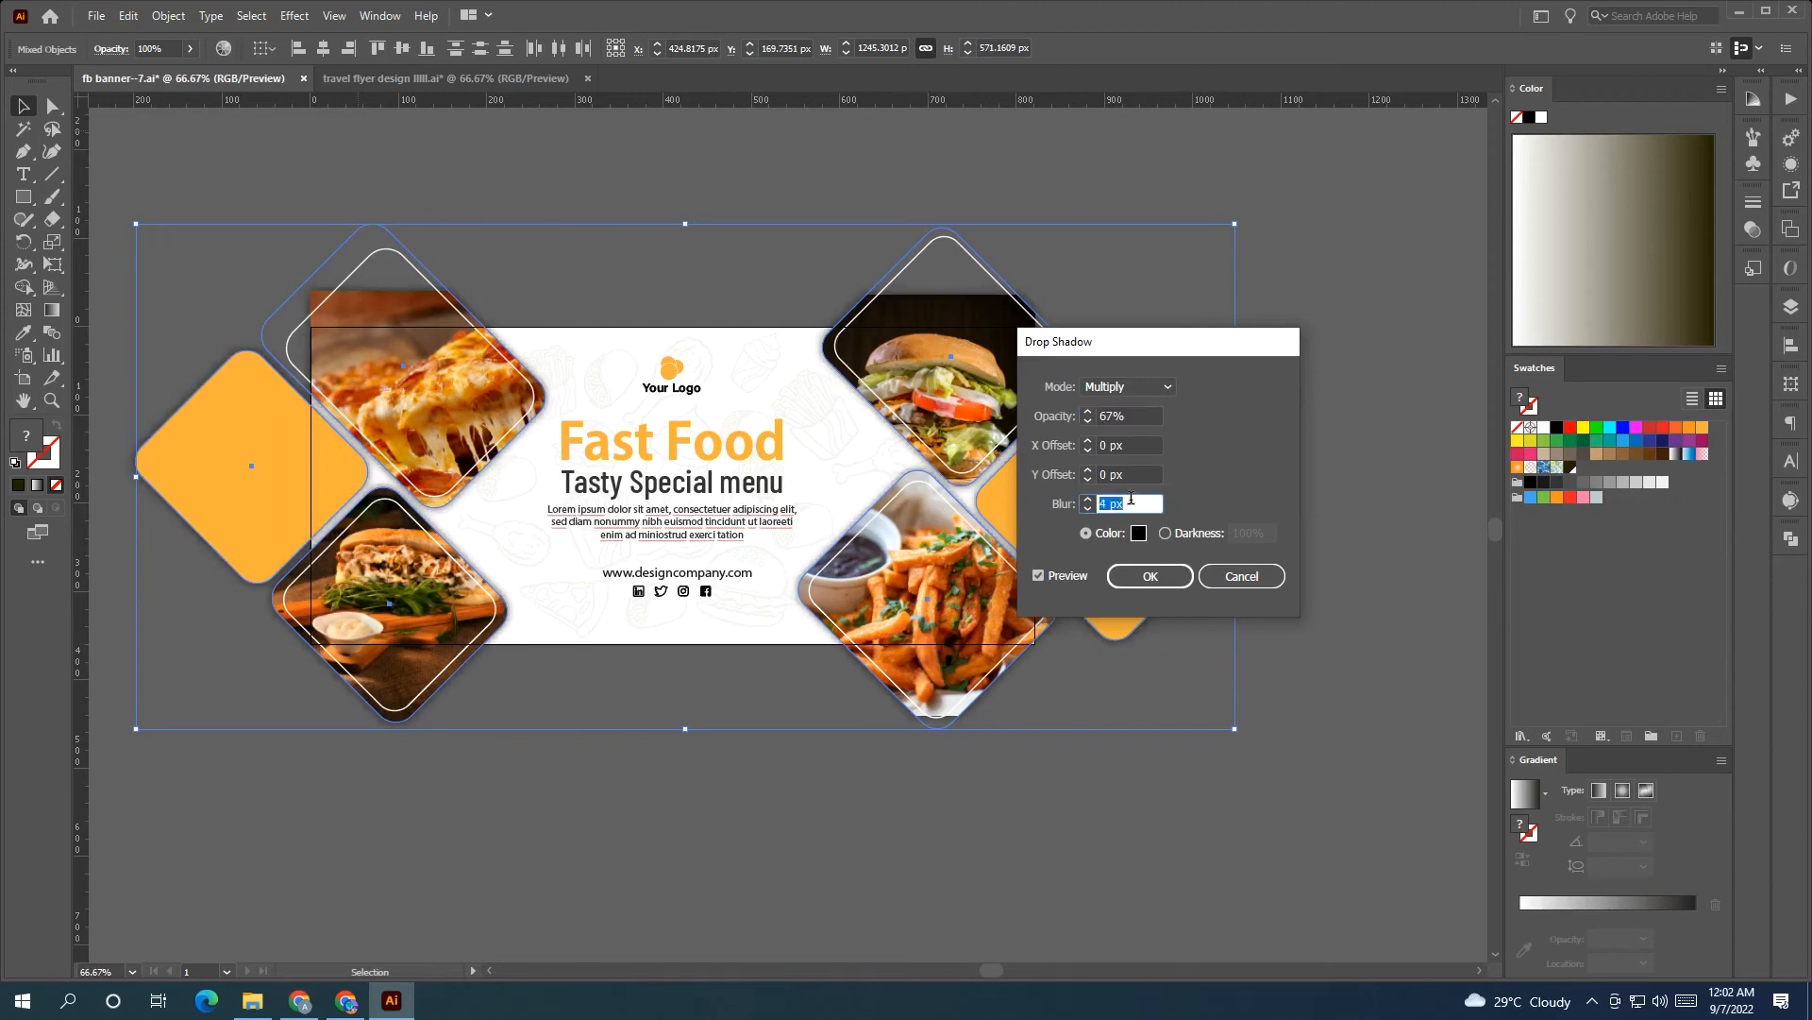
key("Up")
left_click(1185, 571)
left_click(1186, 716)
left_click_drag(1179, 702, 1218, 707)
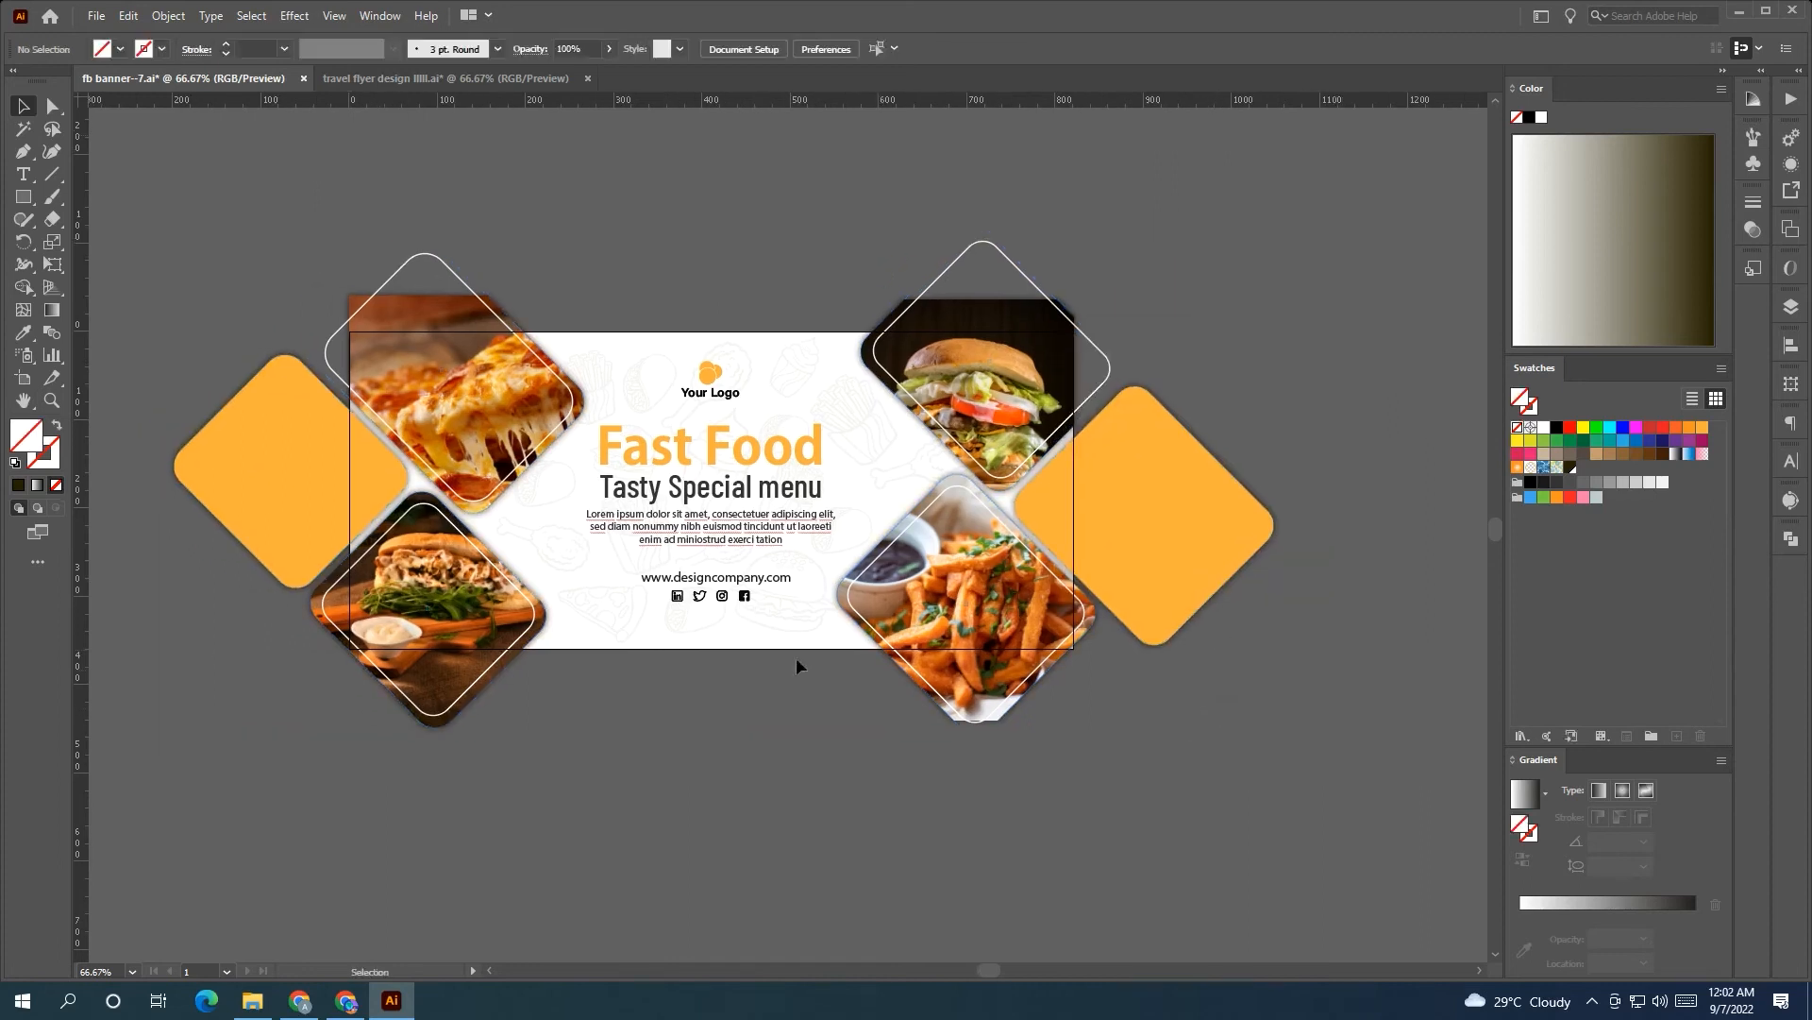
- Draw a circle about 48 px wide above the banner and fill it with the left diamond's orange
left_click_drag(23, 196, 94, 240)
left_click_drag(600, 235, 643, 278)
key("i")
left_click(302, 444)
- Enlarge the orange circle from its centre to 112 × 112 px
key("v")
key("ctrl+shift+a")
left_click(634, 271)
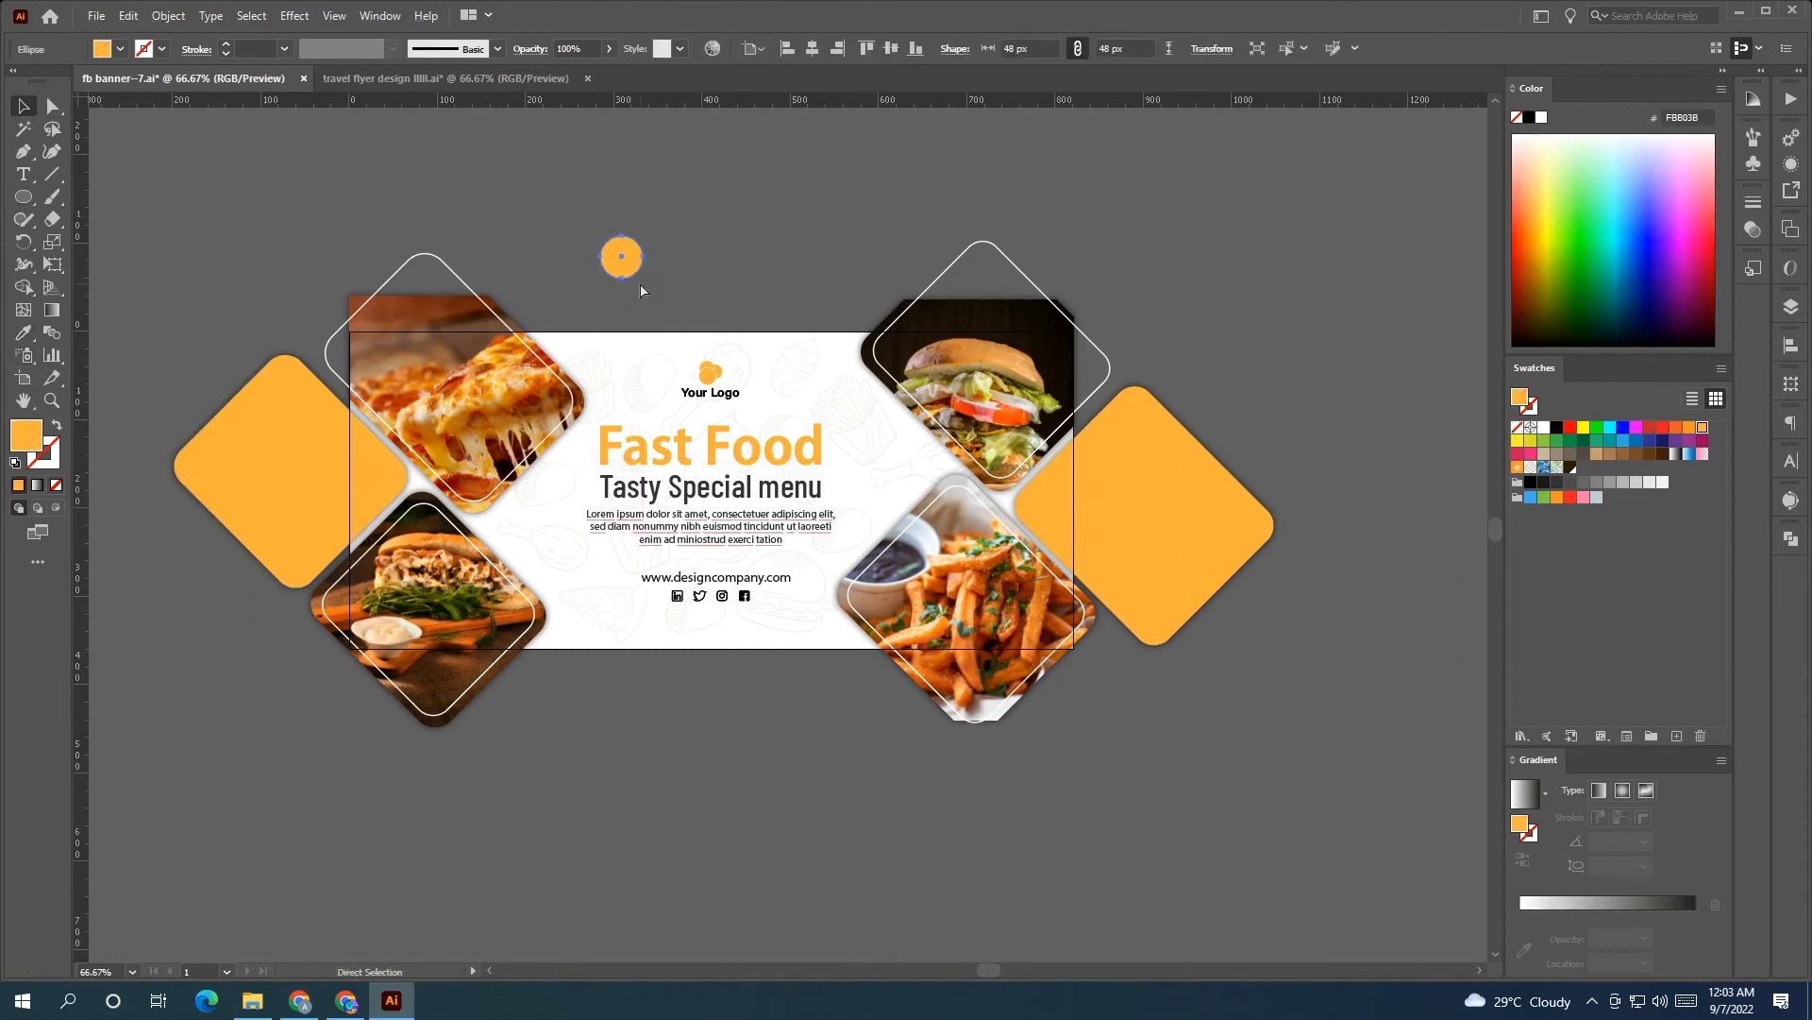
left_click_drag(645, 277, 675, 306)
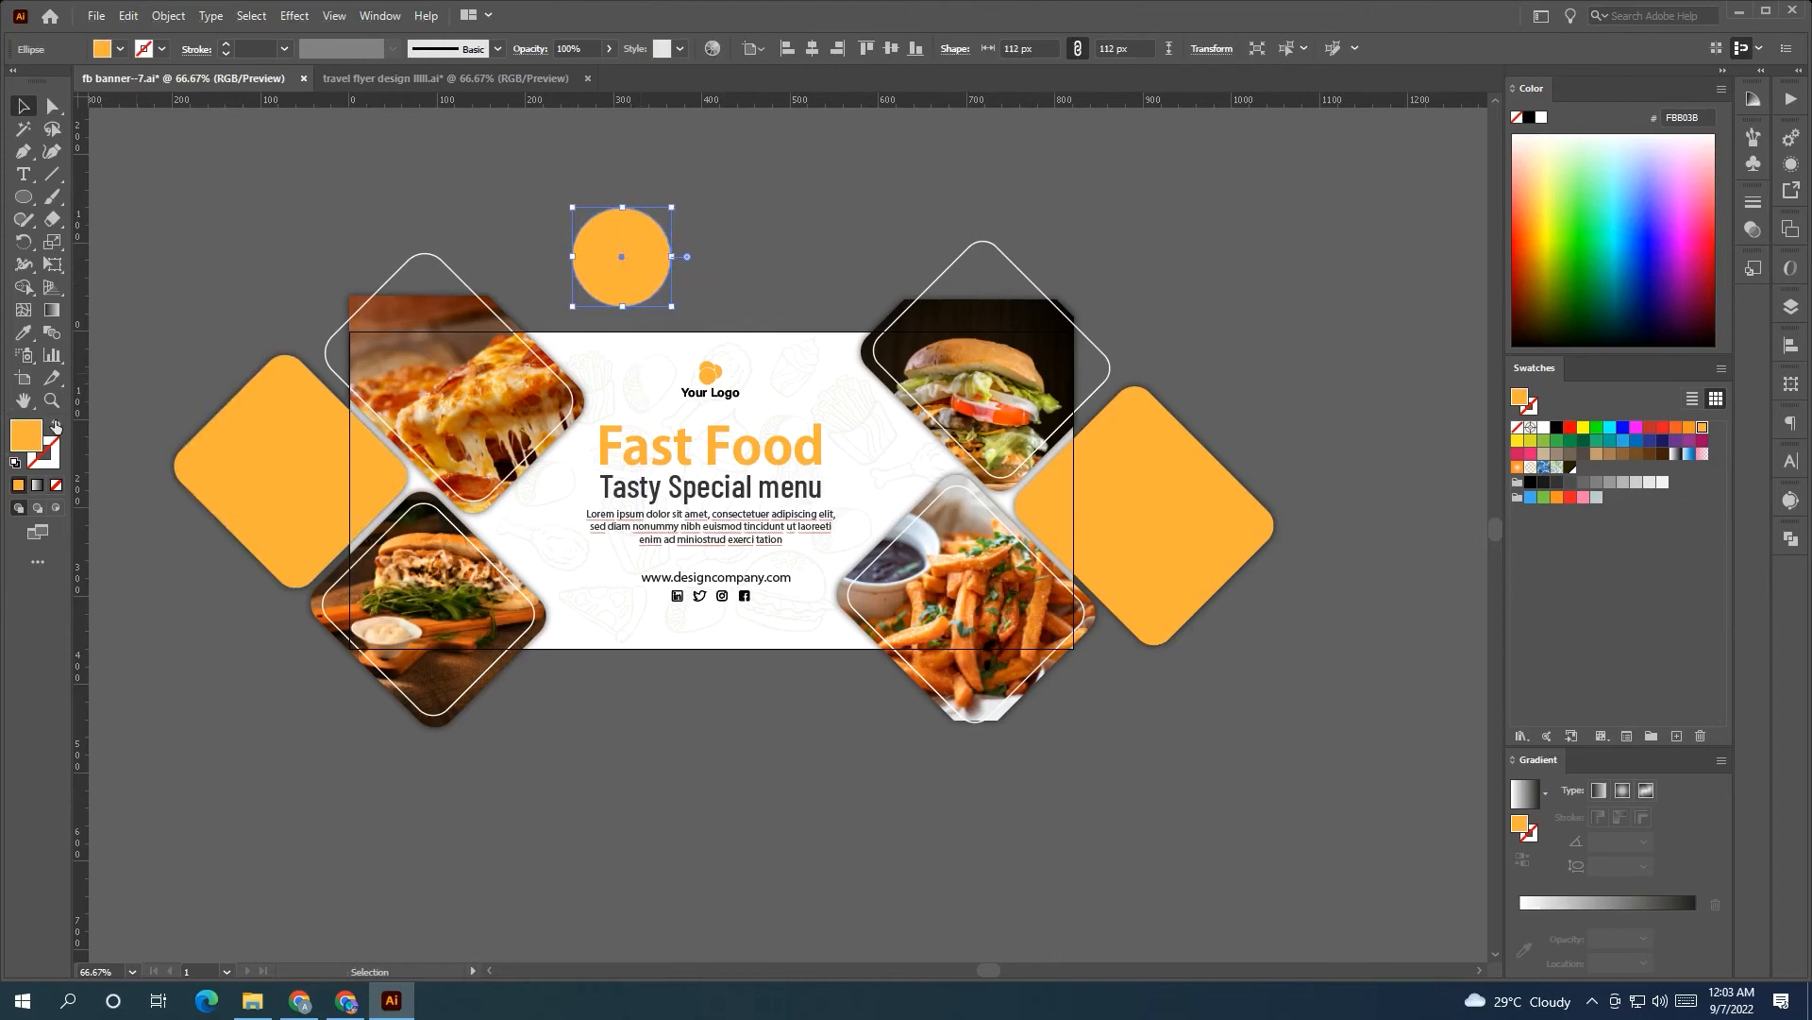
- Turn the orange circle into an outlined ring and place a filled 30 px orange dot at its centre
key("shift+x")
left_click(469, 236)
left_click_drag(632, 247, 652, 270)
left_click(628, 268)
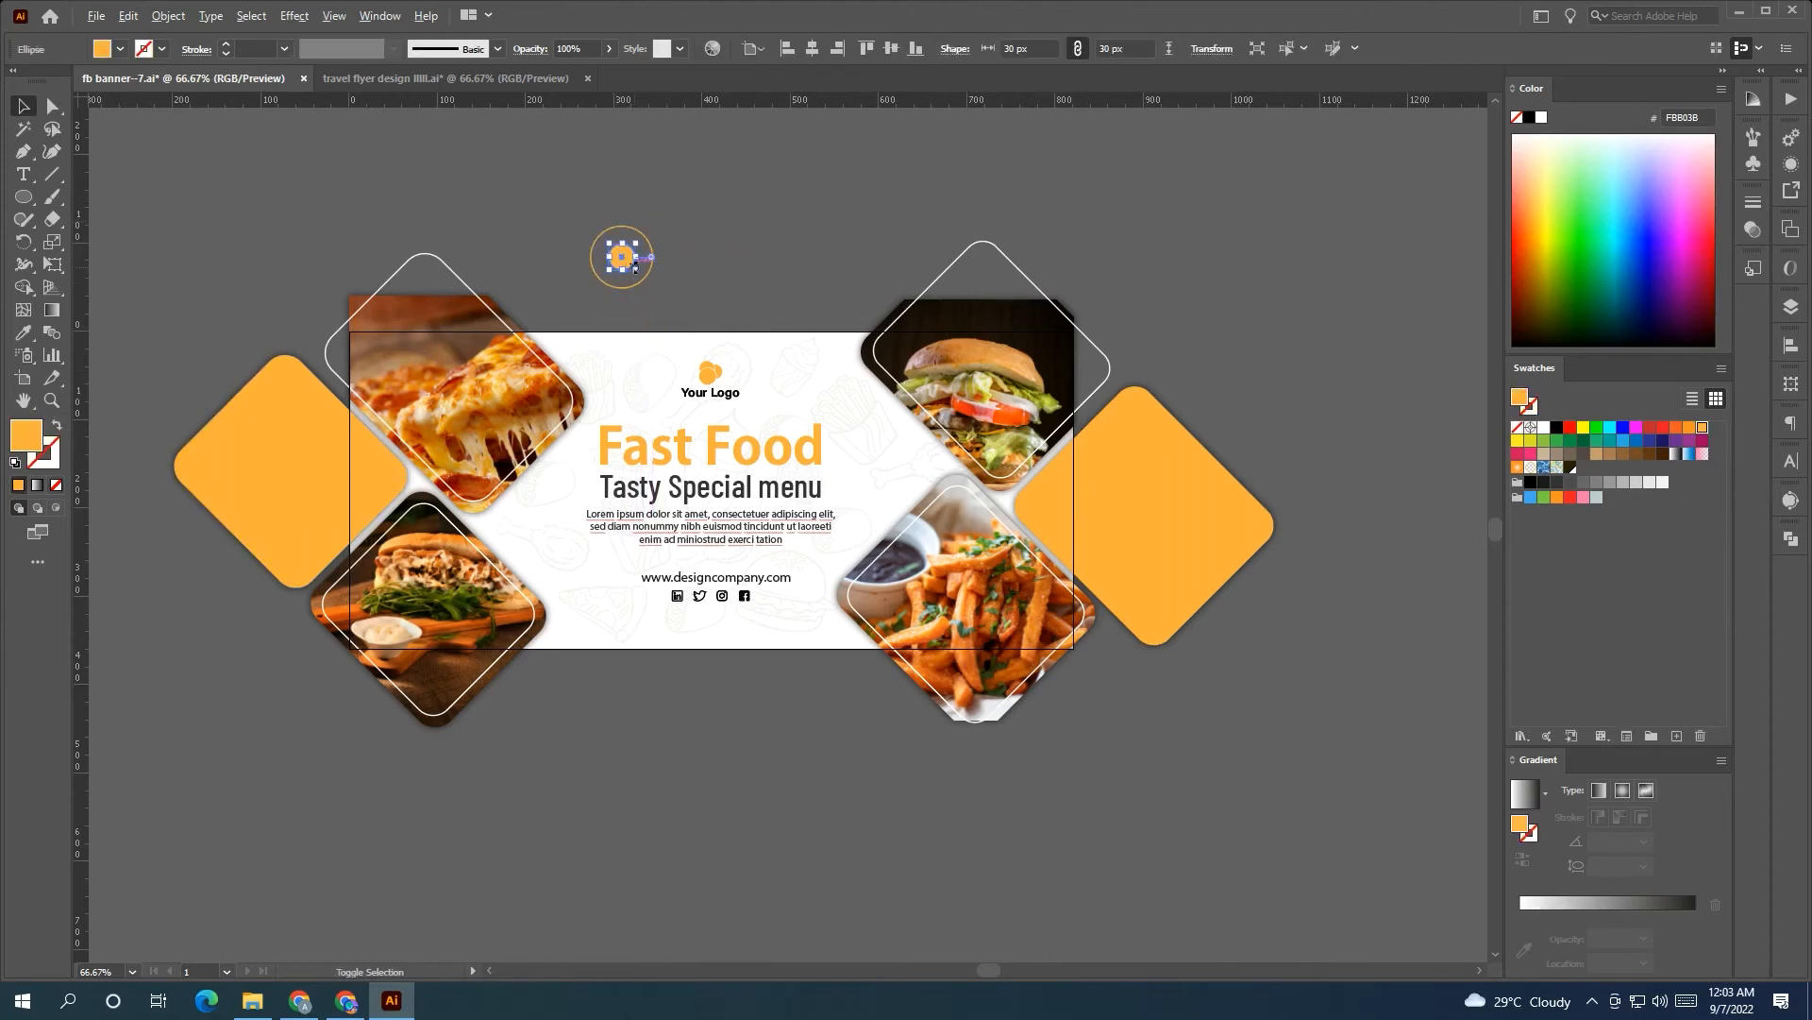
- Set the ring with a 40 px dot on the banner's upper edge, with a copy on the lower edge whose inner circle is outlined
left_click_drag(636, 269, 808, 651)
left_click(661, 270)
left_click(793, 661)
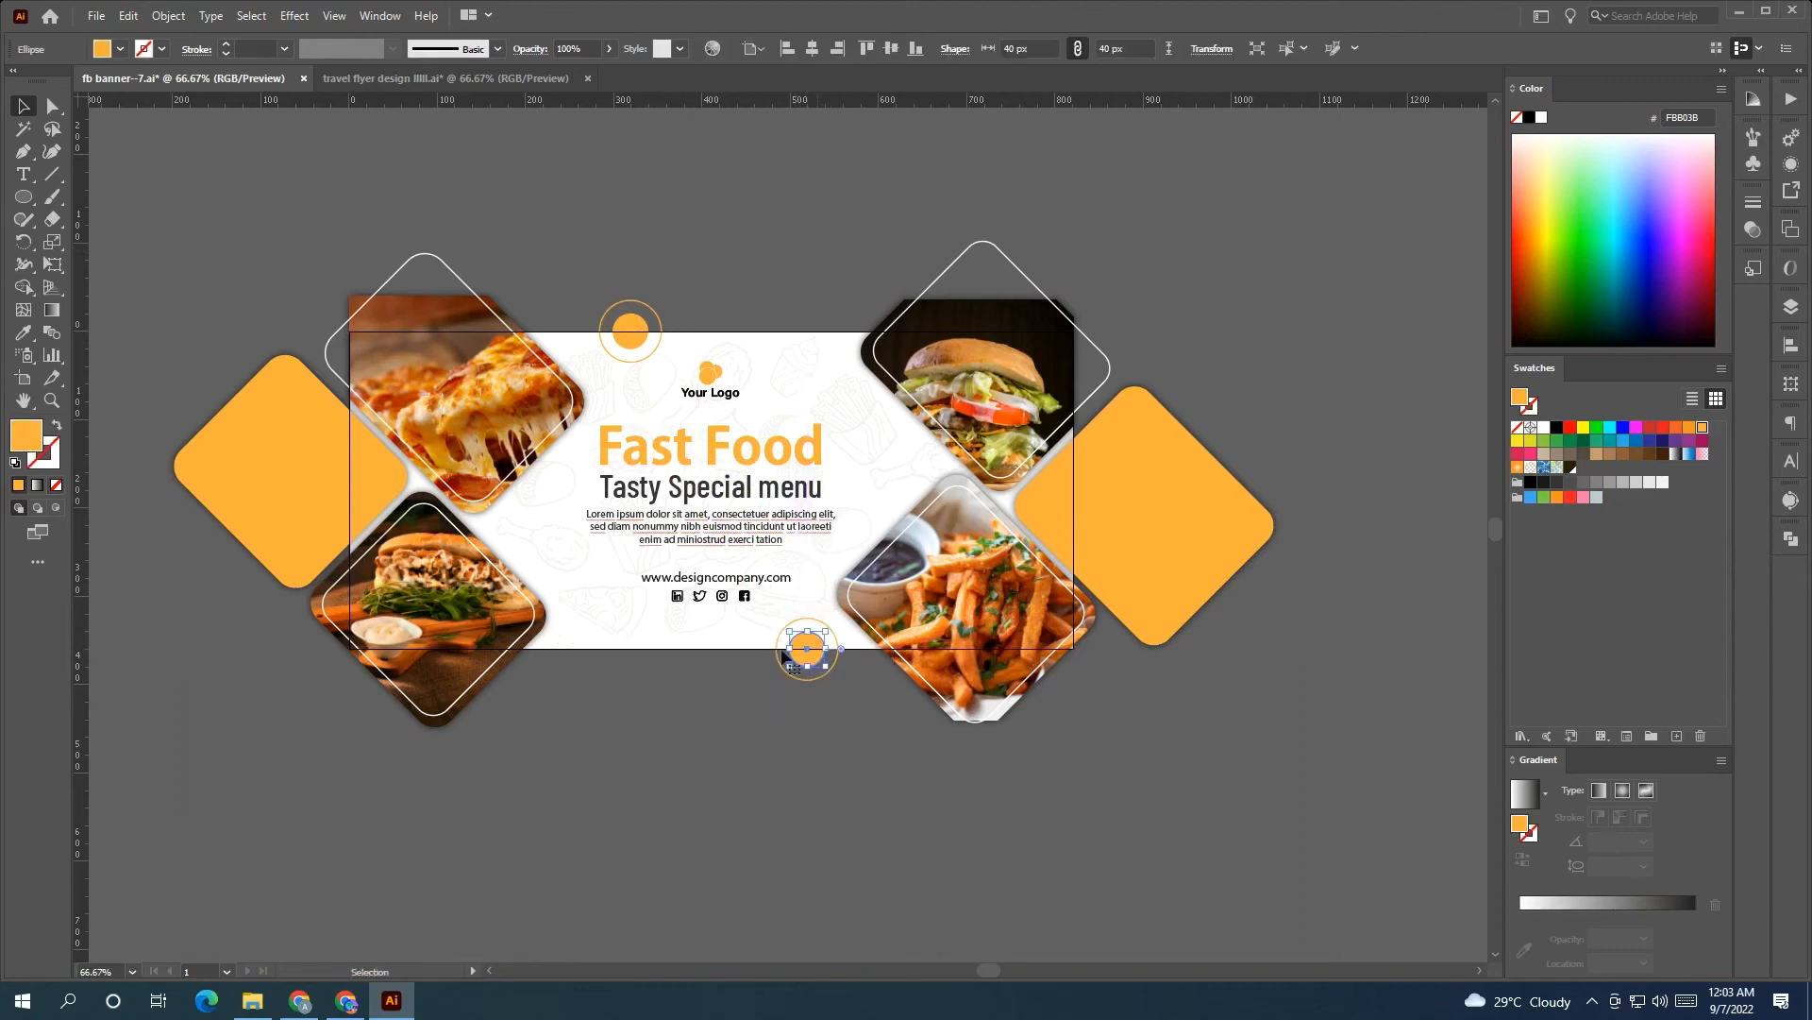
left_click(57, 427)
- Shift the upper ring and its solid dot together slightly left along the banner's upper edge
left_click(509, 162)
left_click(634, 331)
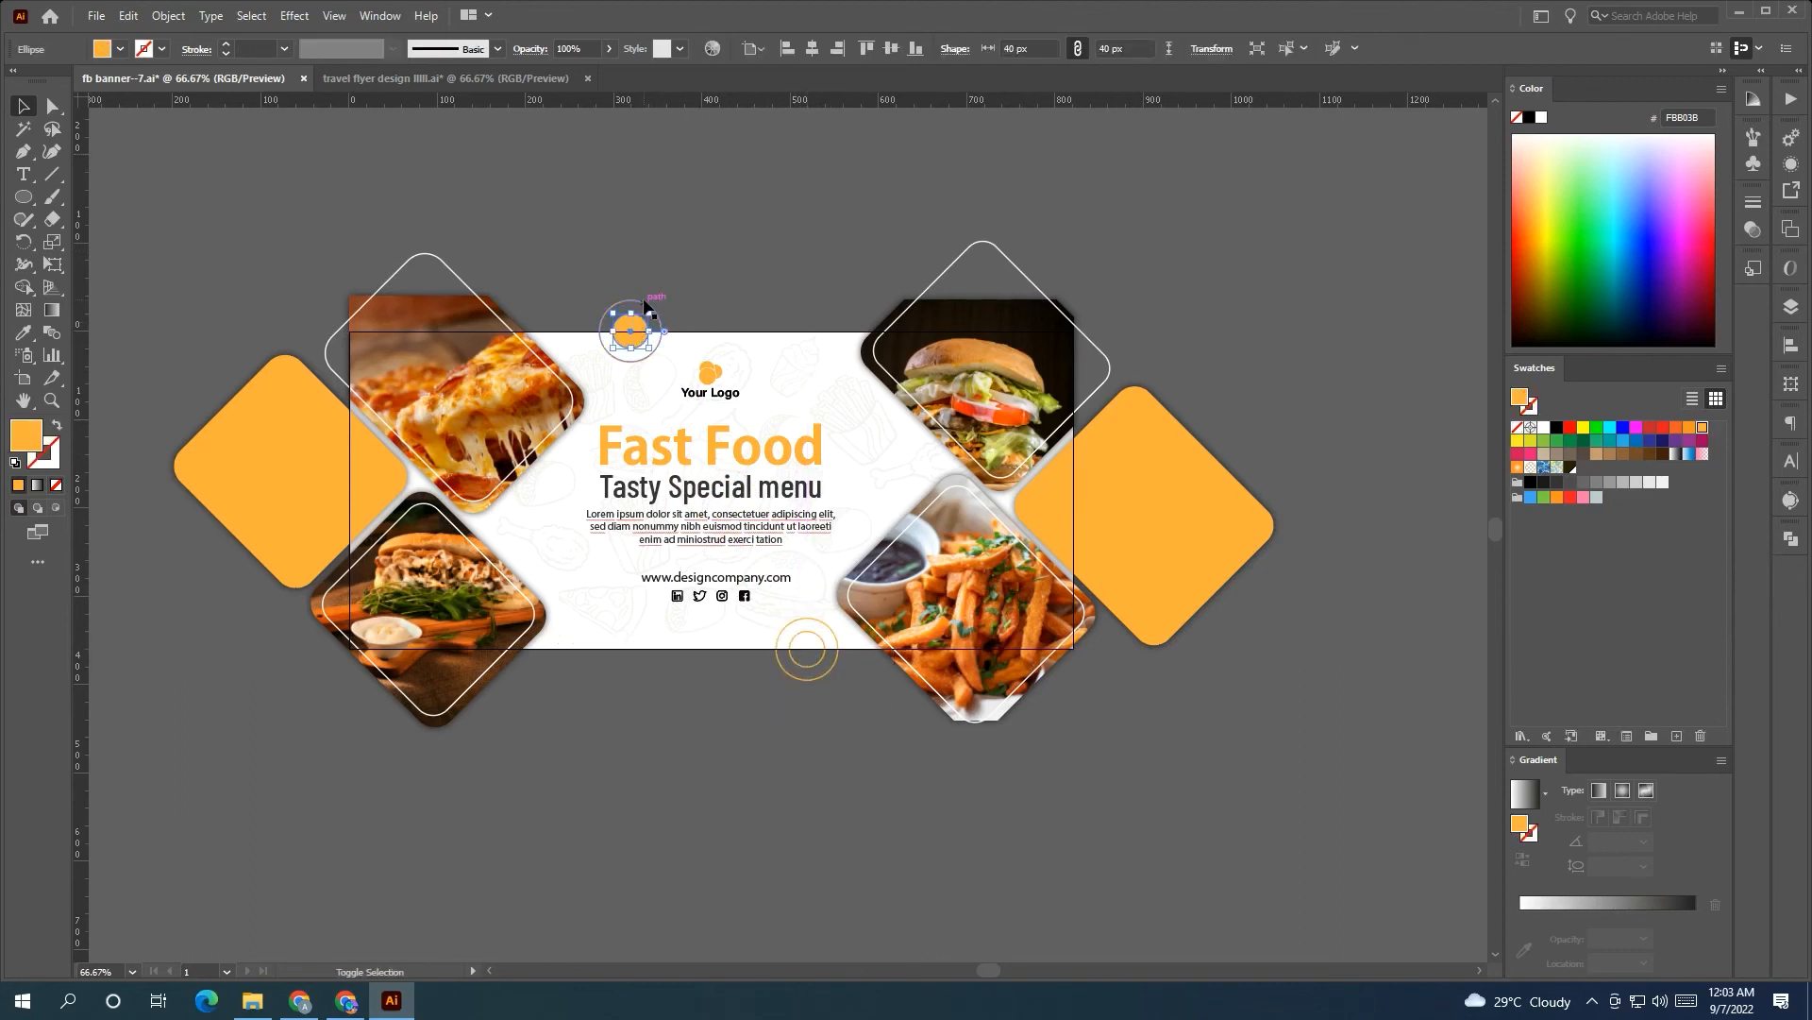
left_click(644, 302, "shift")
mouse_move(631, 333)
left_mouse_down()
mouse_move(600, 332)
mouse_move(646, 377)
mouse_move(621, 329)
left_mouse_up()
left_click(736, 274)
left_click_drag(737, 274, 626, 286)
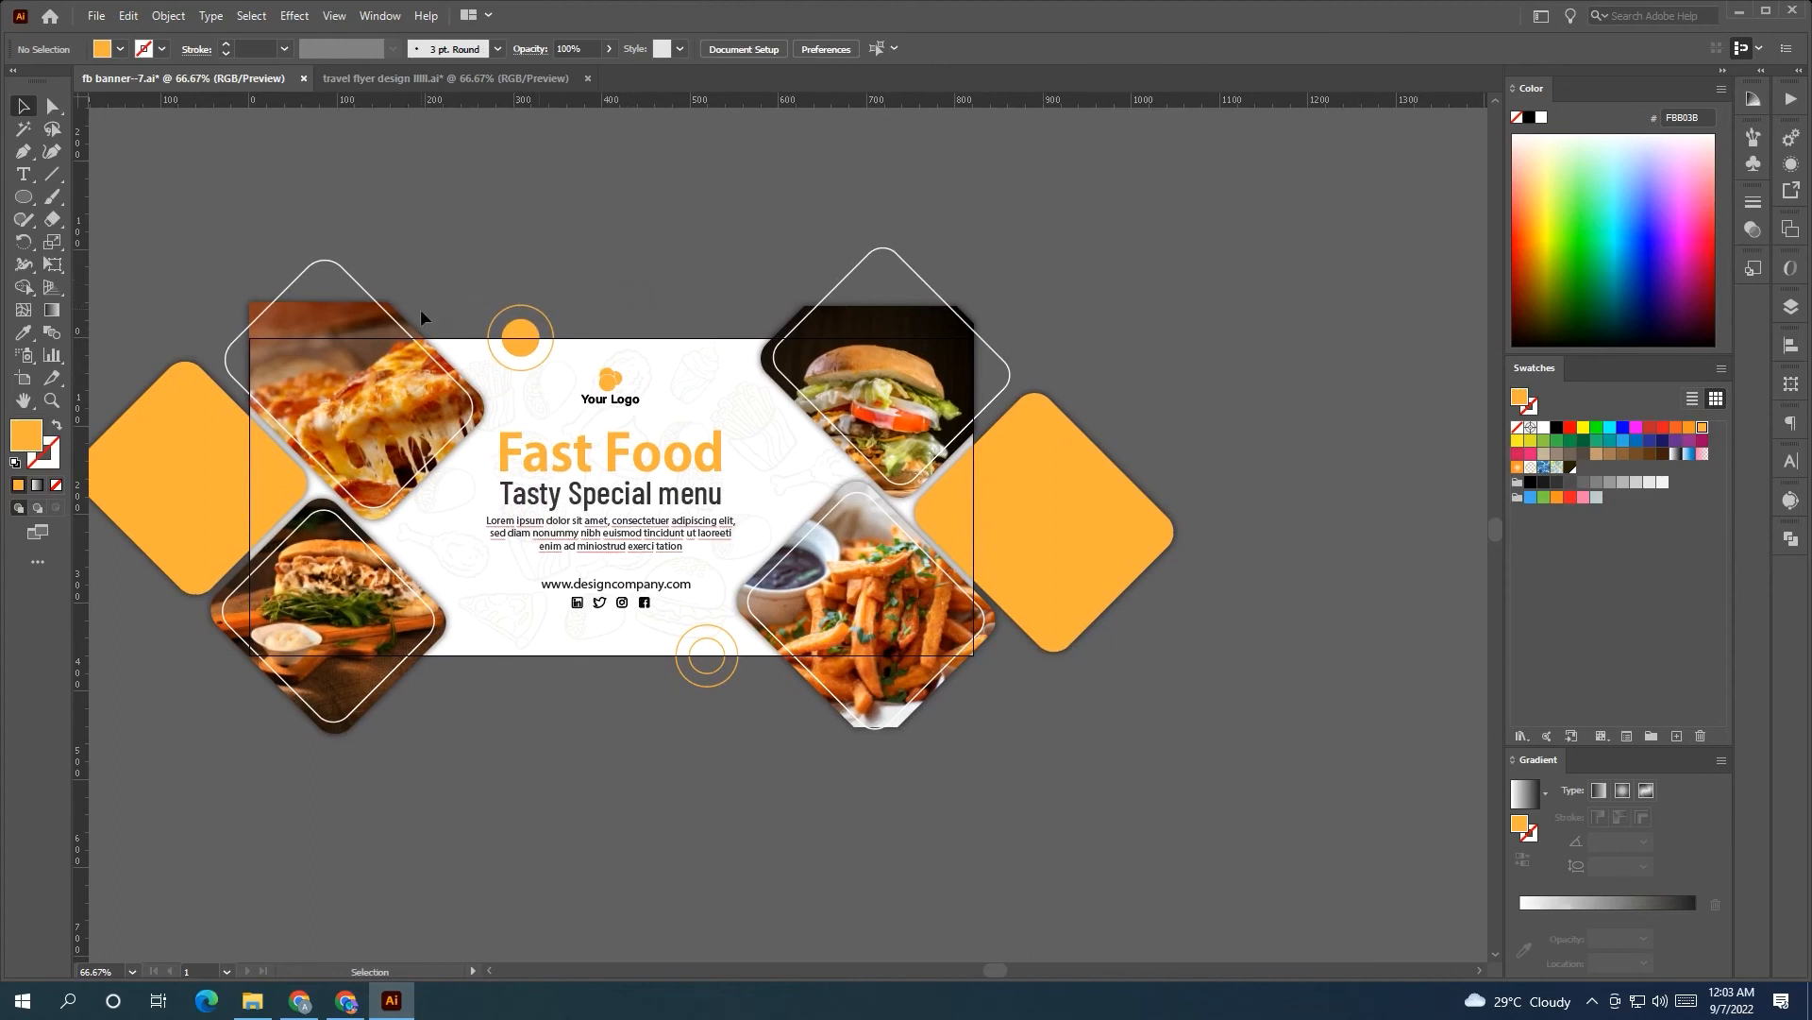
- Draw an orange triangle about 80 × 69 px below the banner
left_click_drag(421, 309, 451, 312)
left_click(25, 196)
left_click_drag(28, 195, 99, 288)
left_click_drag(514, 743, 550, 764)
key("Down")
key("Down")
key("v")
left_click(324, 730)
left_click(522, 753)
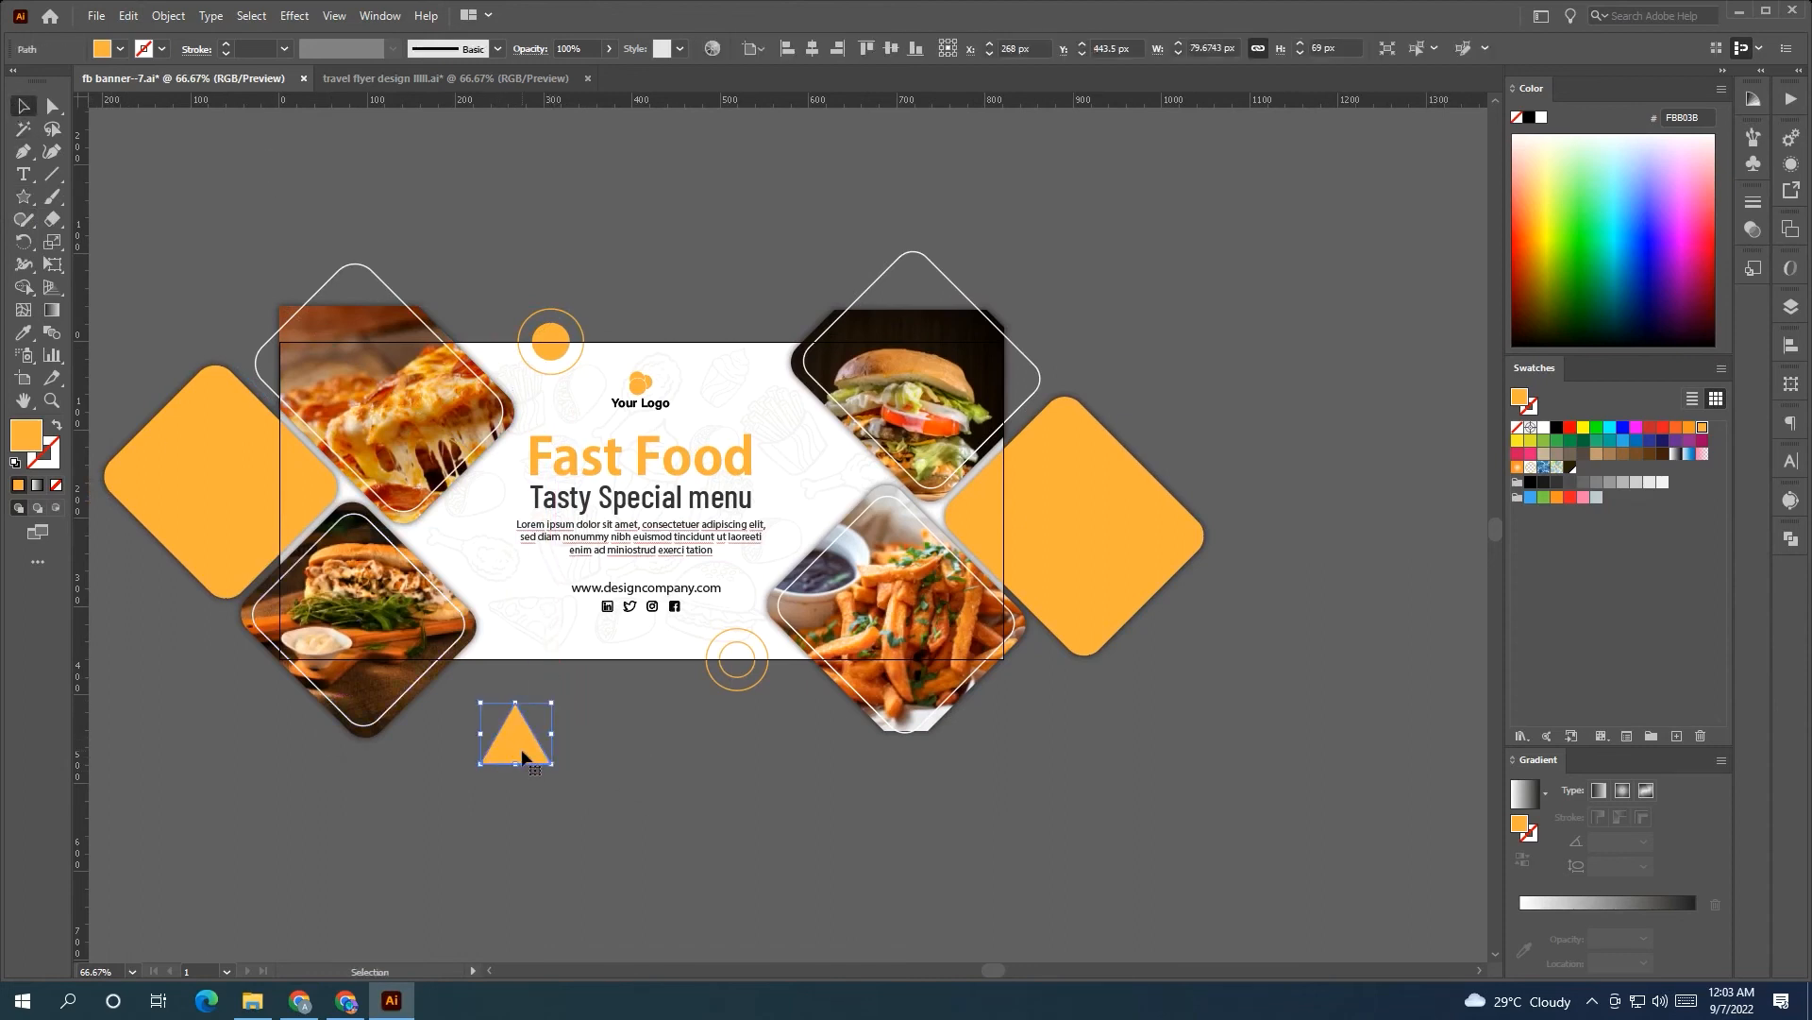
- Place a small copy of the triangle, about 16 × 14 px, between the description text and the fries photo
left_click_drag(519, 755, 742, 573)
scroll(742, 573, "up", 4)
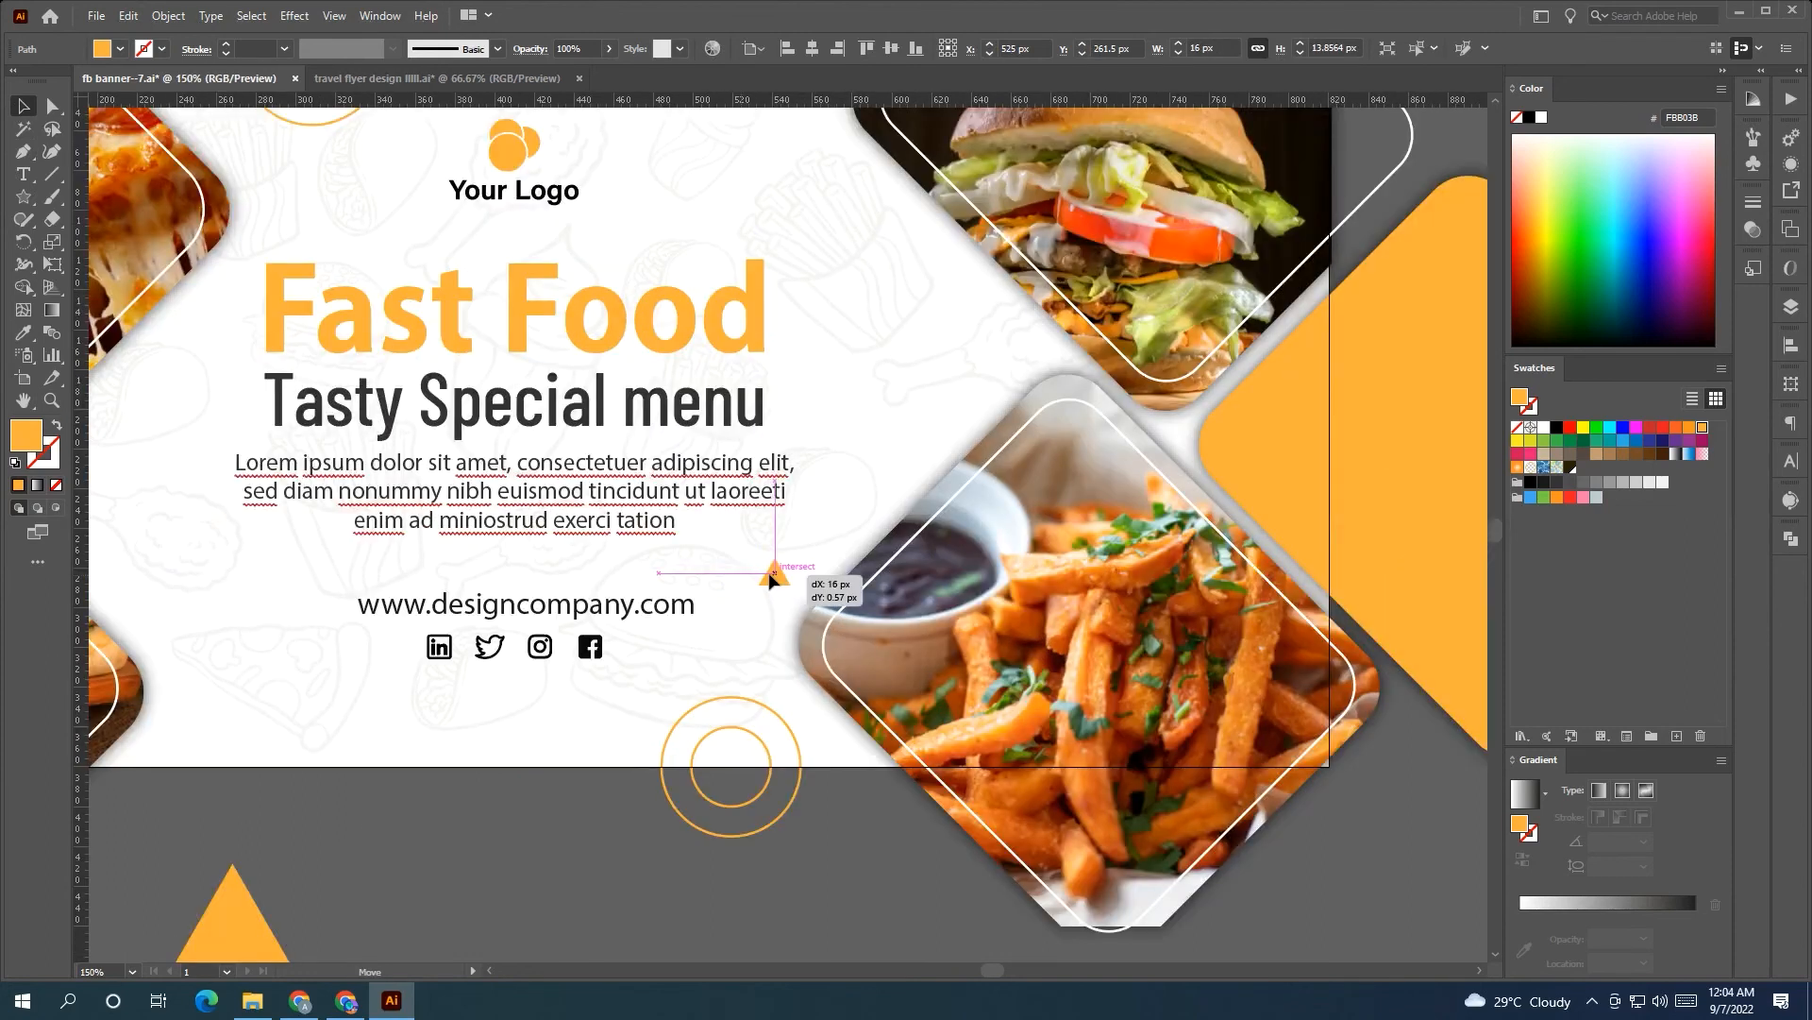
scroll(779, 571, "down", 2)
scroll(779, 571, "down", 1)
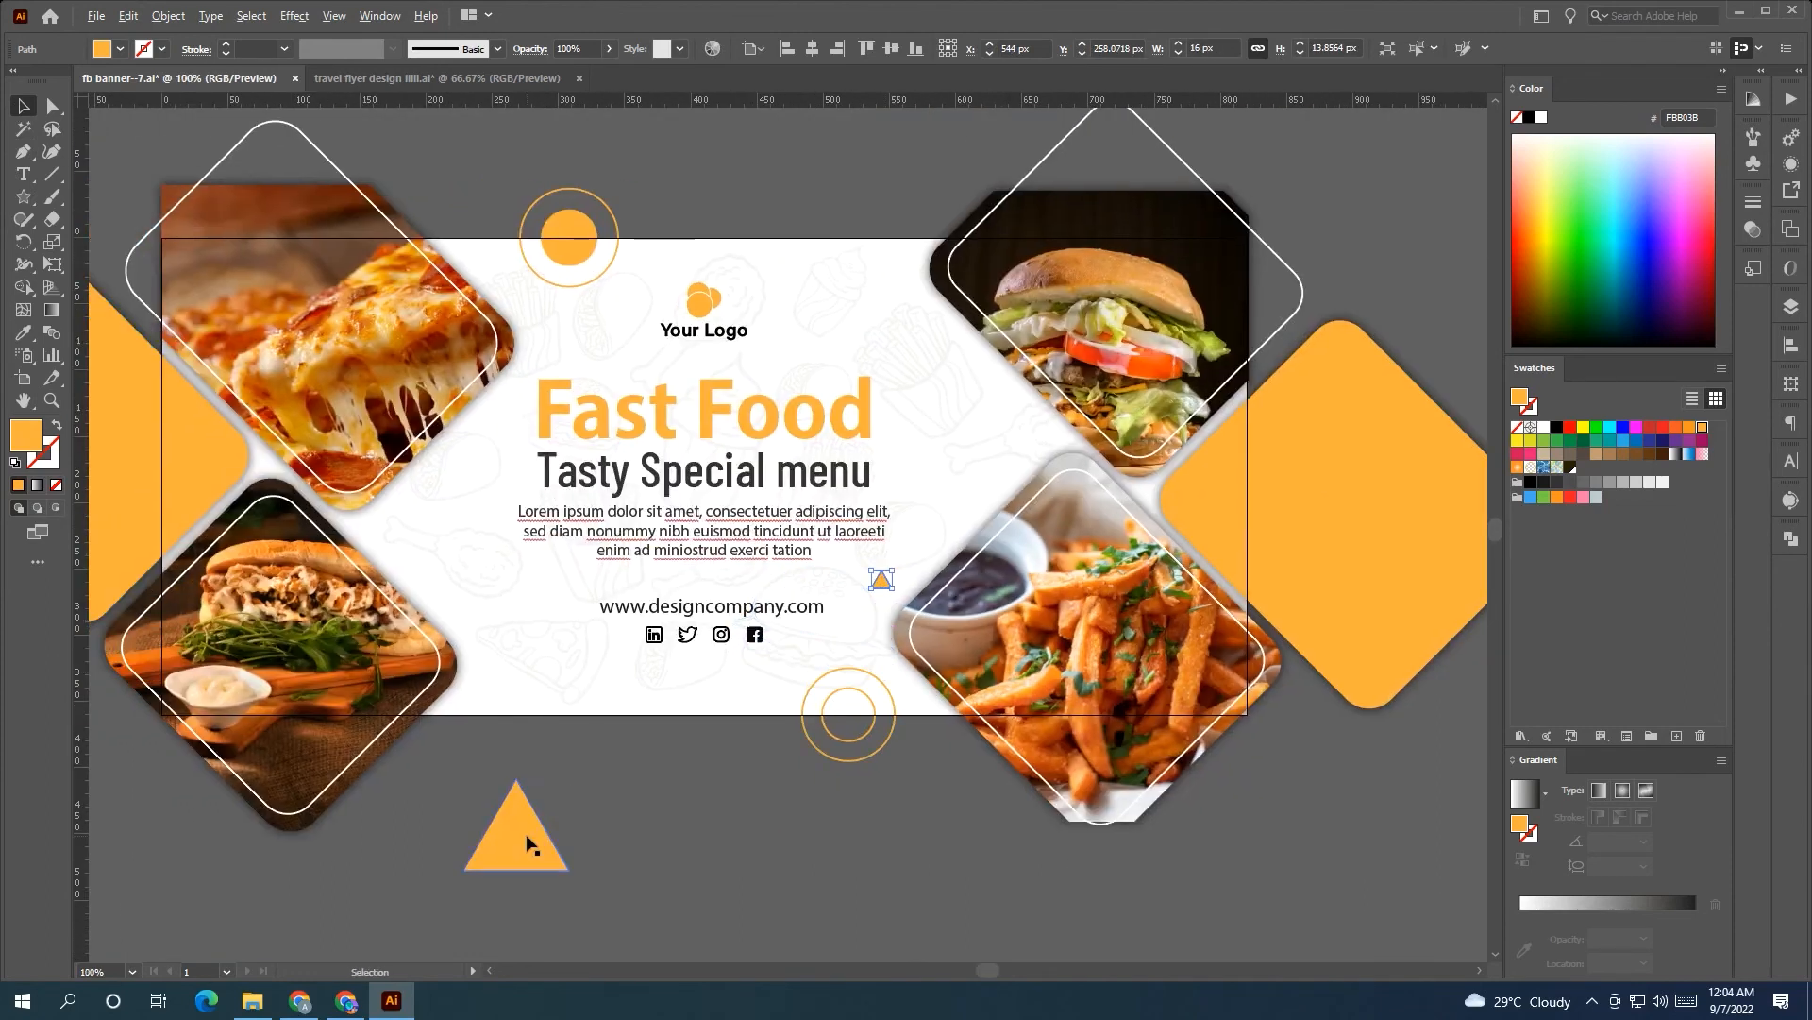
- Copy the small triangle to the other side of the text, rotate it and position it between the pizza photo and the headline
left_click_drag(881, 579, 463, 532)
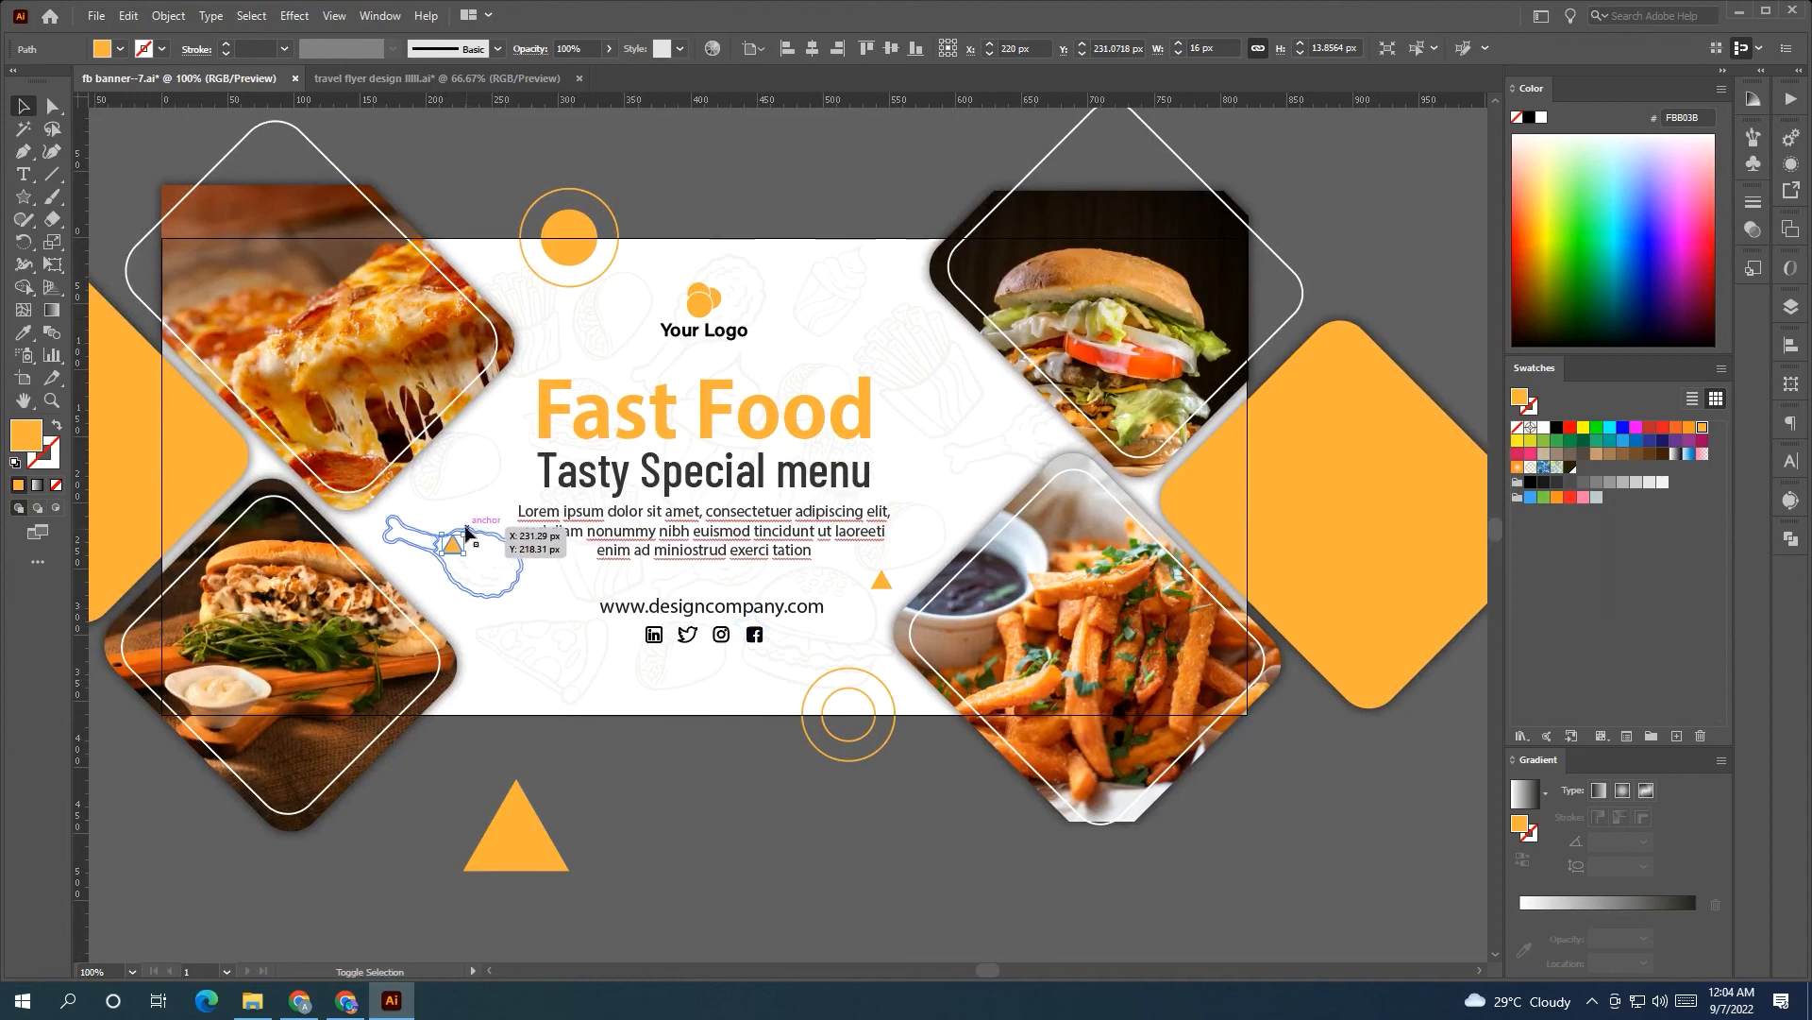
scroll(466, 564, "up", 2)
mouse_move(469, 555)
left_mouse_down()
mouse_move(476, 586)
mouse_move(458, 564)
left_mouse_up()
scroll(456, 558, "down", 2)
left_click(595, 768)
left_click_drag(608, 781, 551, 742)
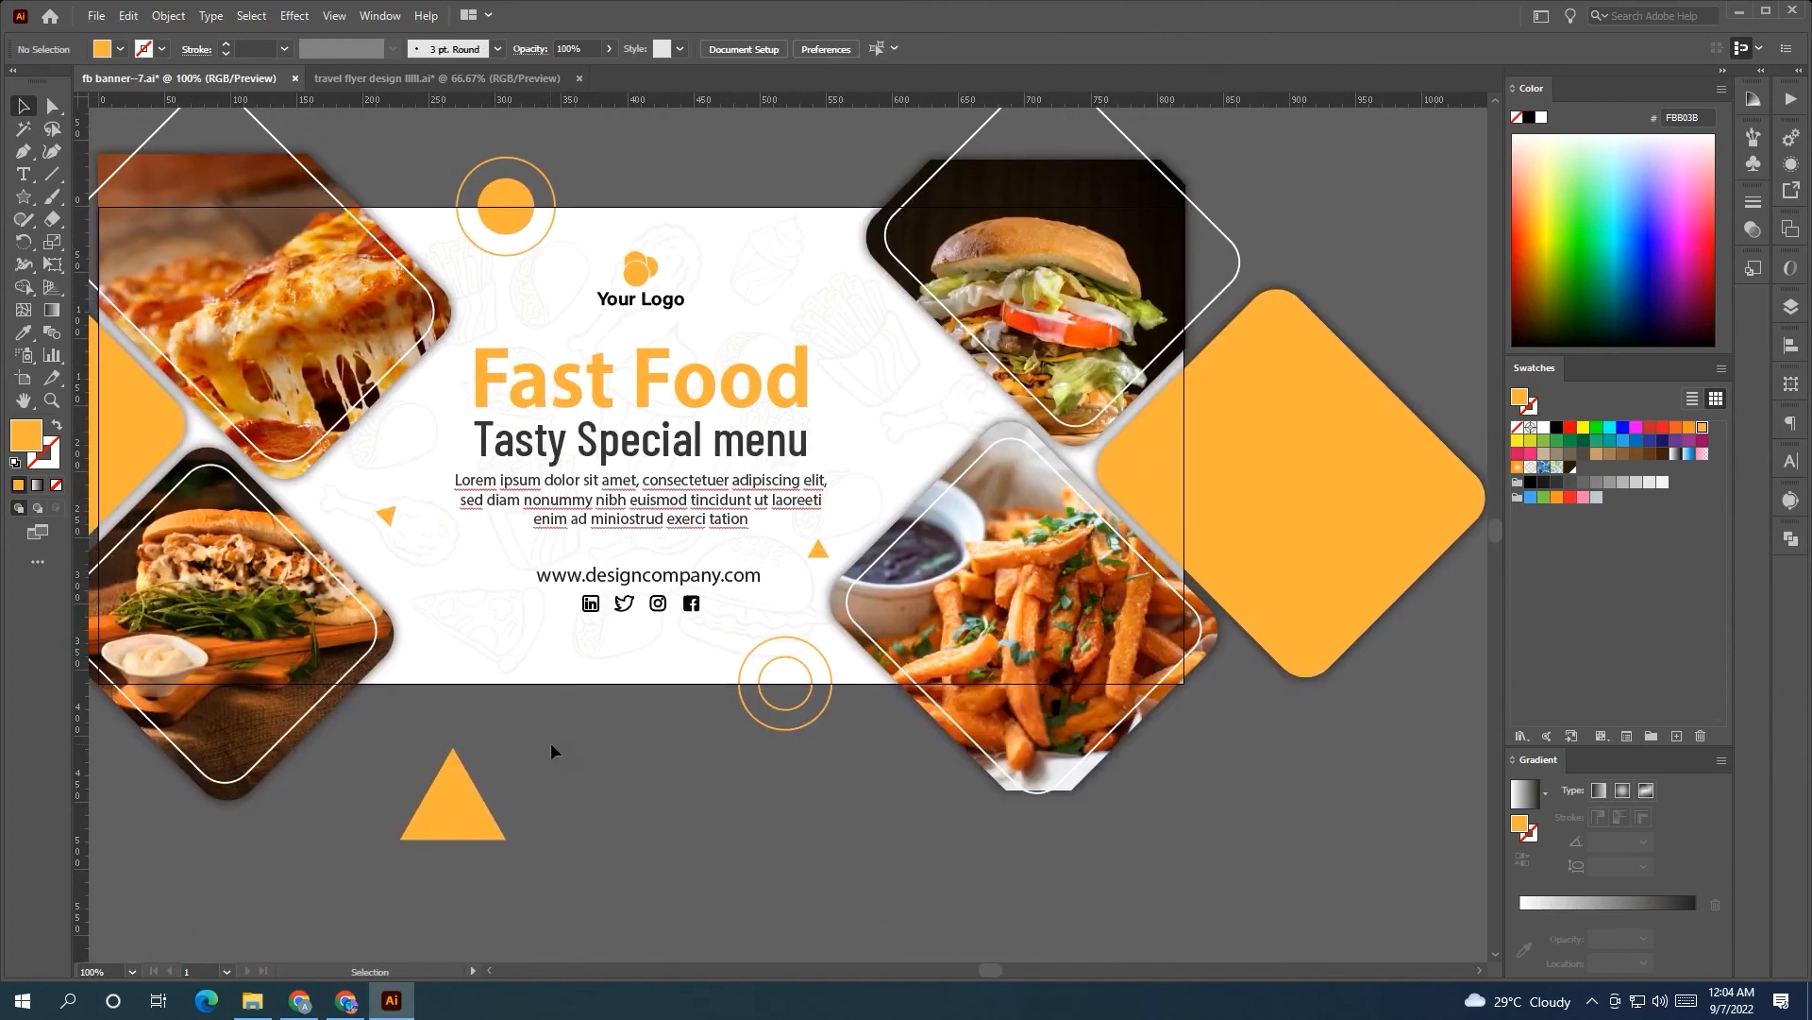
left_click_drag(388, 518, 403, 419)
- Draw a diagonal line with an orange stroke and no fill below the banner and scale it to 10 × 10 px
key("p")
left_click_drag(659, 760, 108, 413)
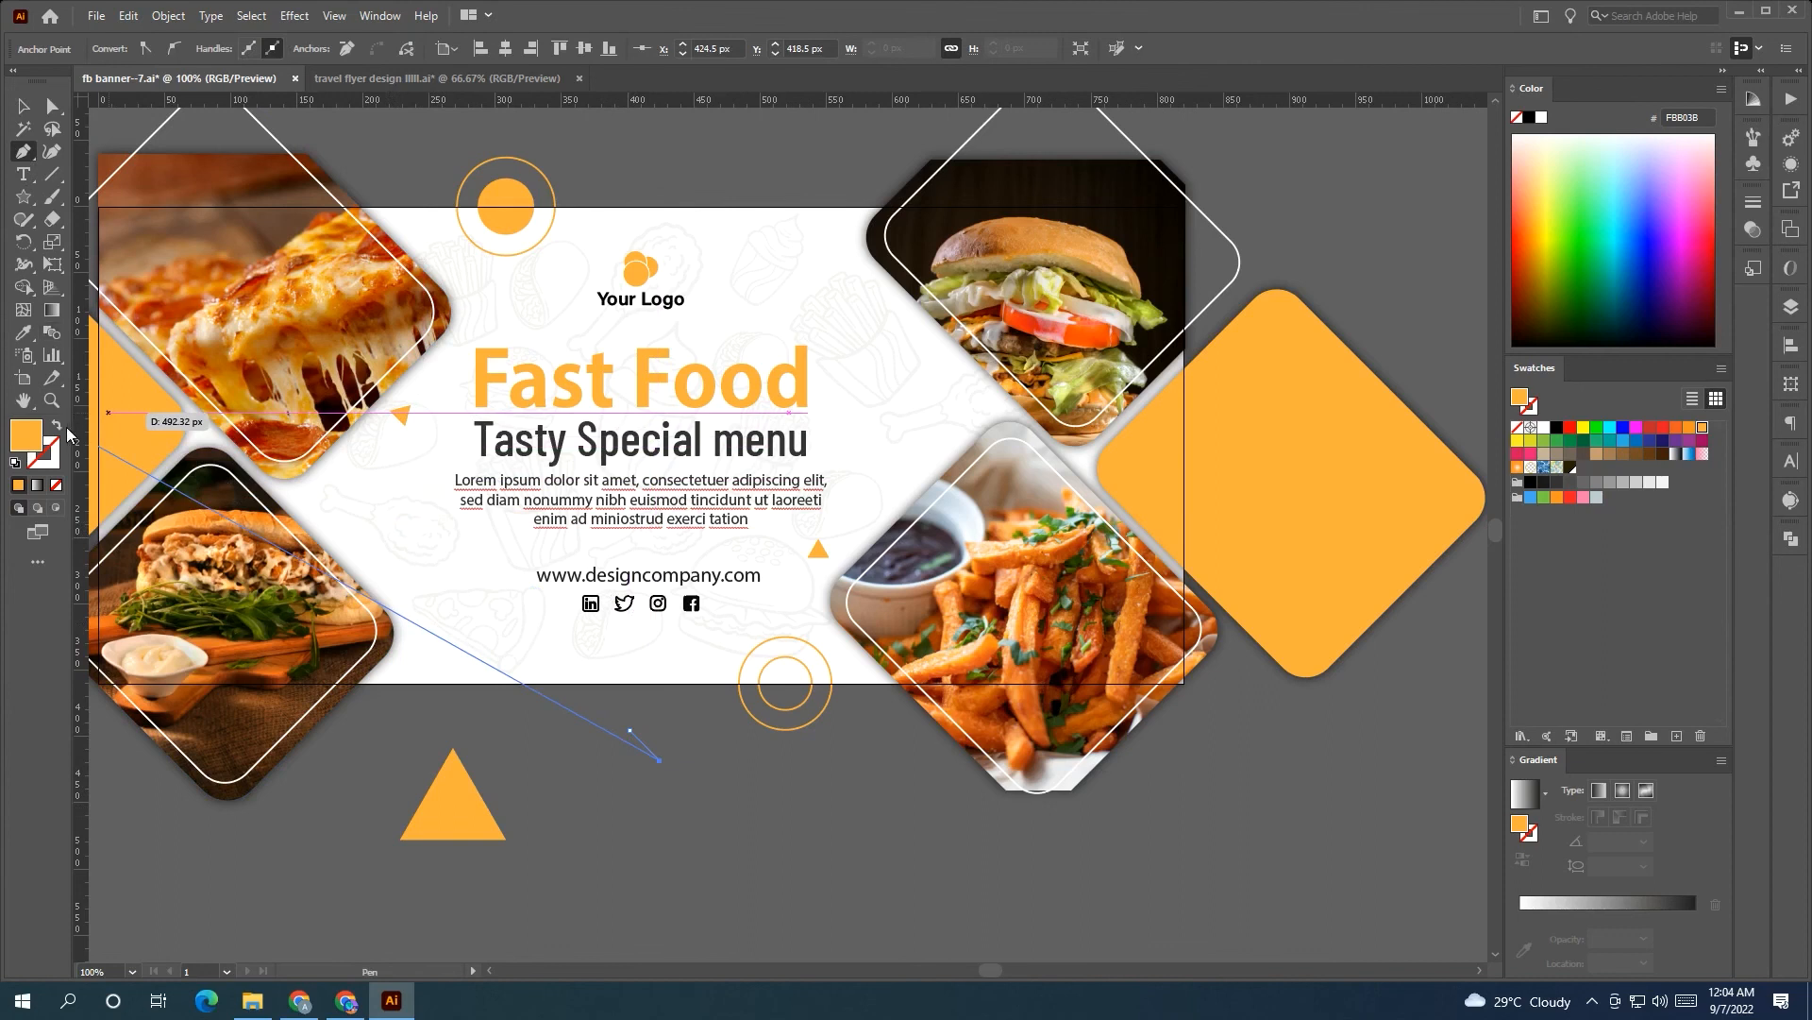
left_click(58, 425)
left_click(24, 105)
left_click(580, 797)
left_click(659, 760)
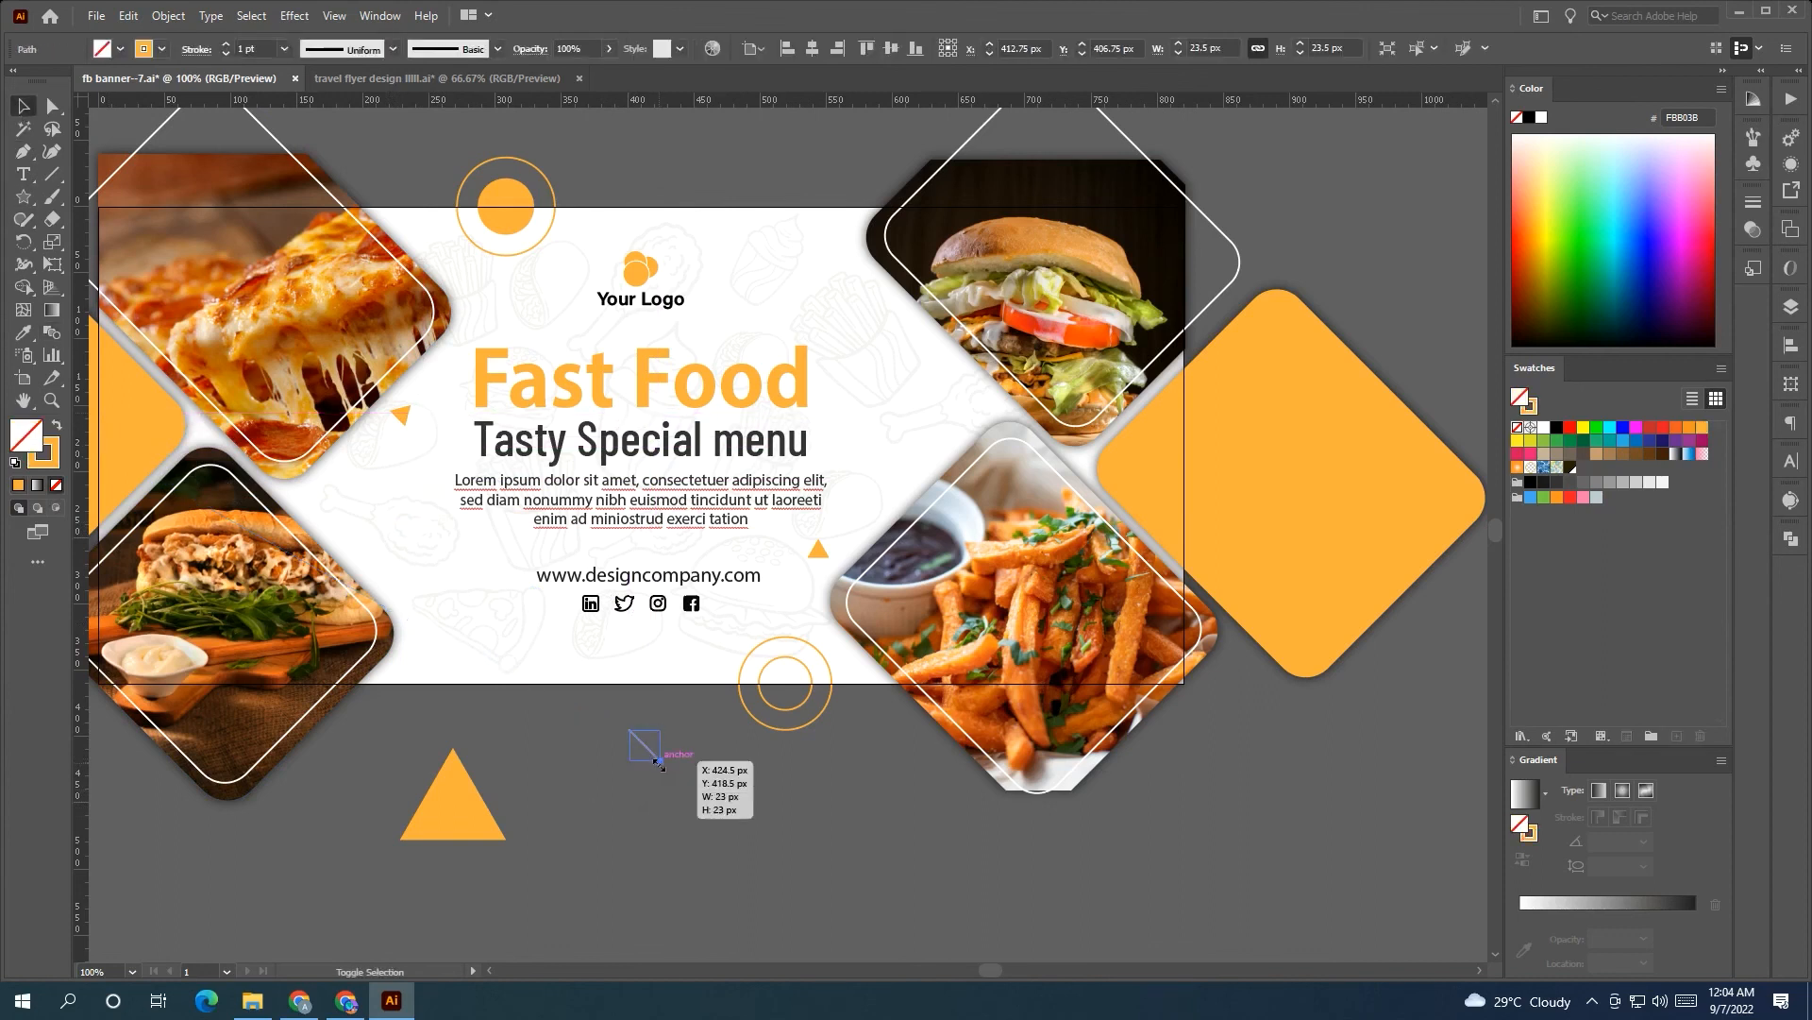
left_click_drag(658, 763, 641, 746)
- Make a reflected copy of the diagonal line at 360° and group both lines into a cross
scroll(629, 731, "up", 1)
right_click(628, 727)
mouse_move(738, 629)
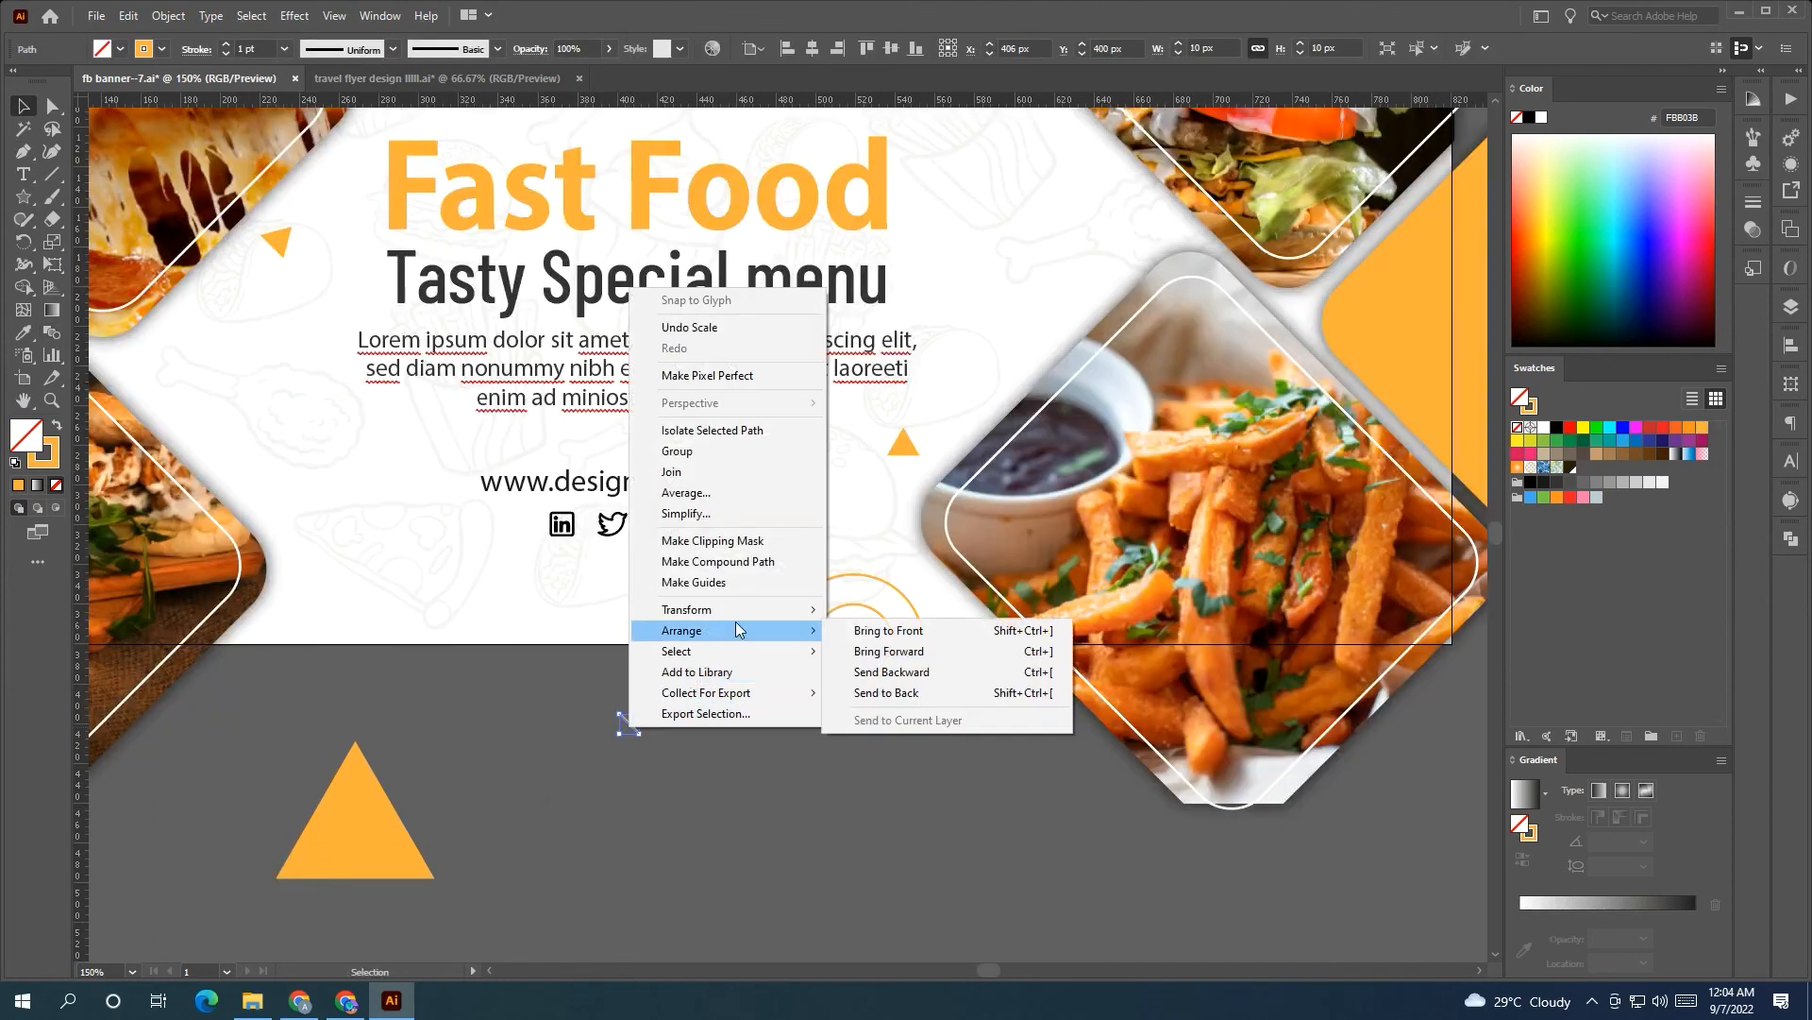
left_click(873, 679)
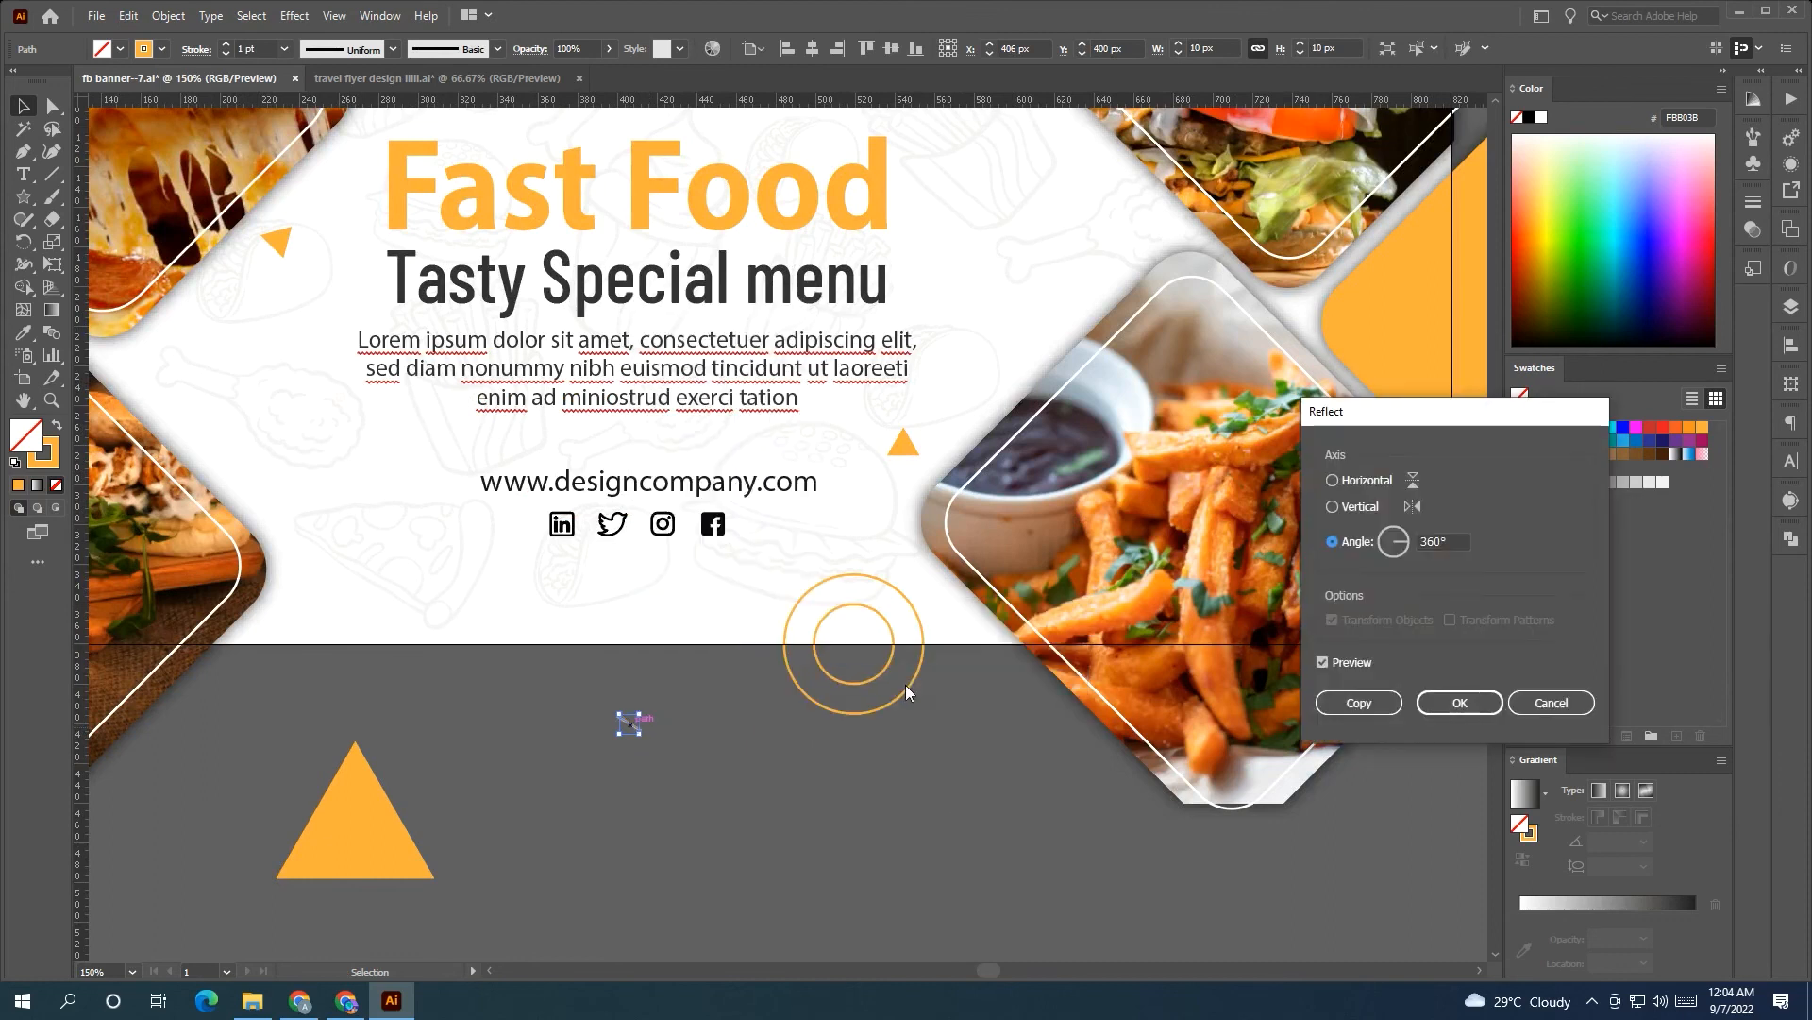
left_click(1360, 703)
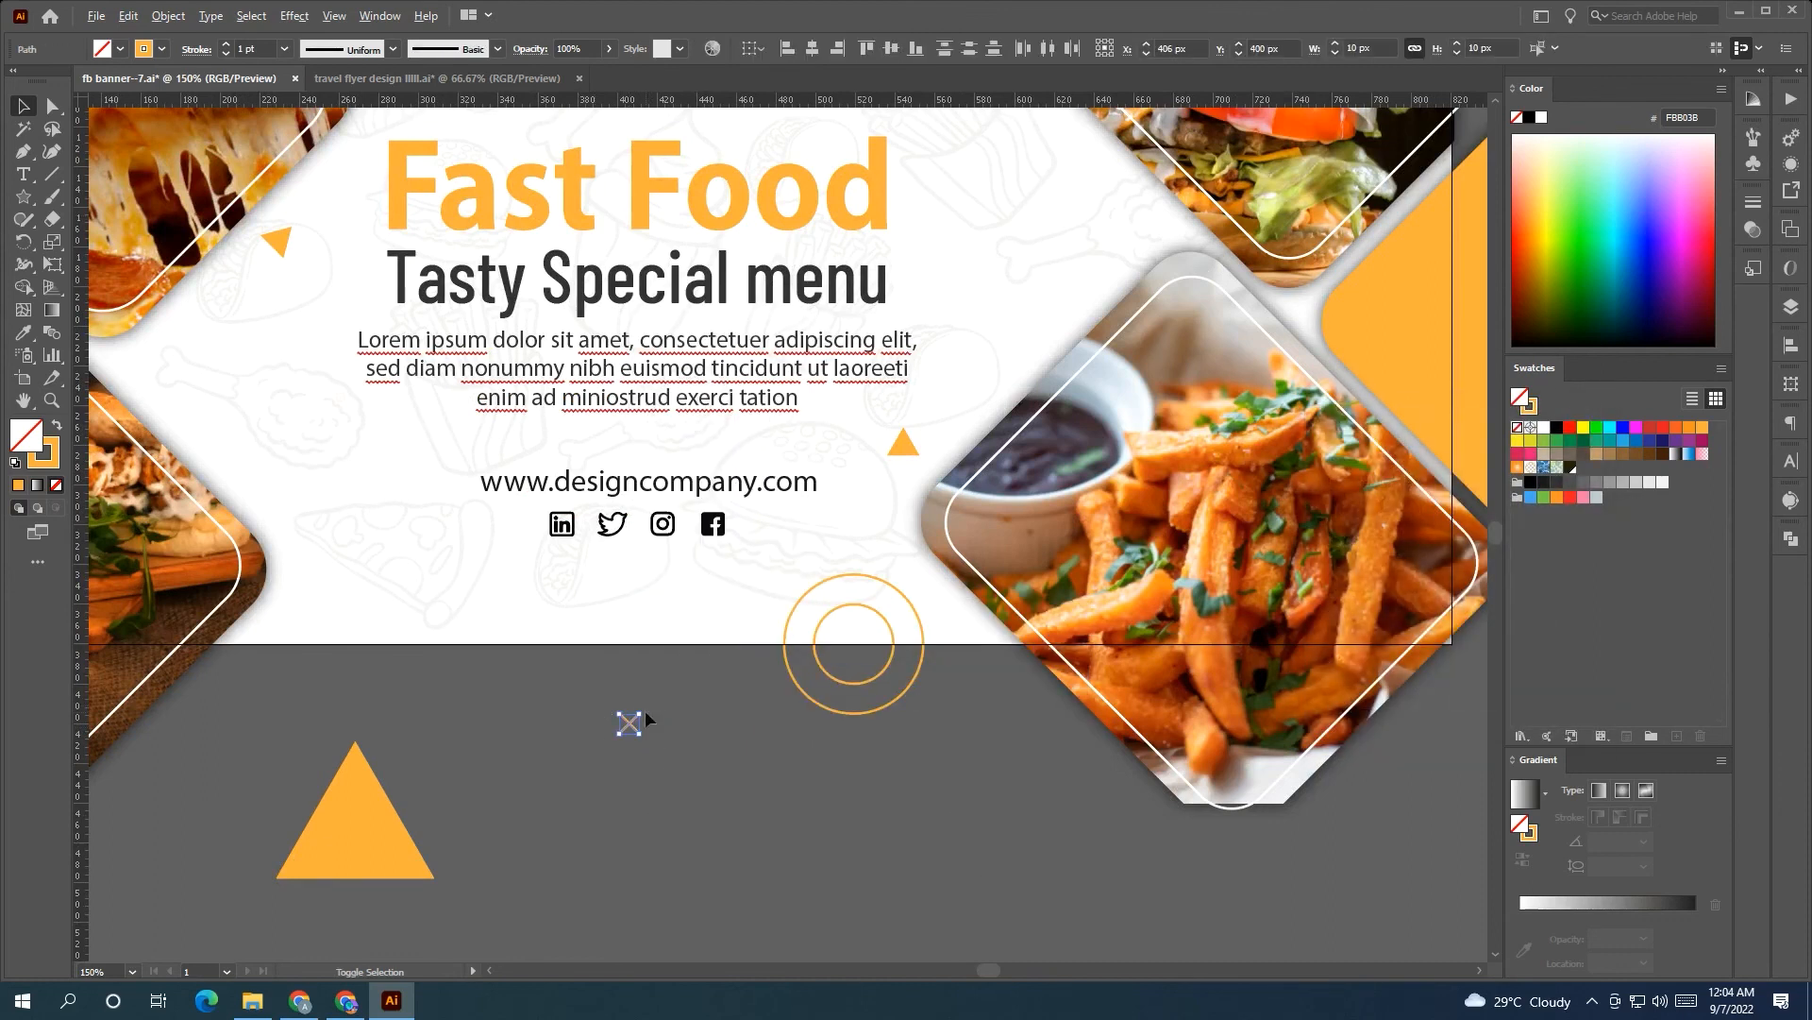
key("ctrl+g")
- Place four orange crosses with 2 pt strokes around the text, near the logo, burger, sandwich and website address
key("v")
left_click_drag(629, 725, 309, 477)
scroll(355, 631, "down", 2)
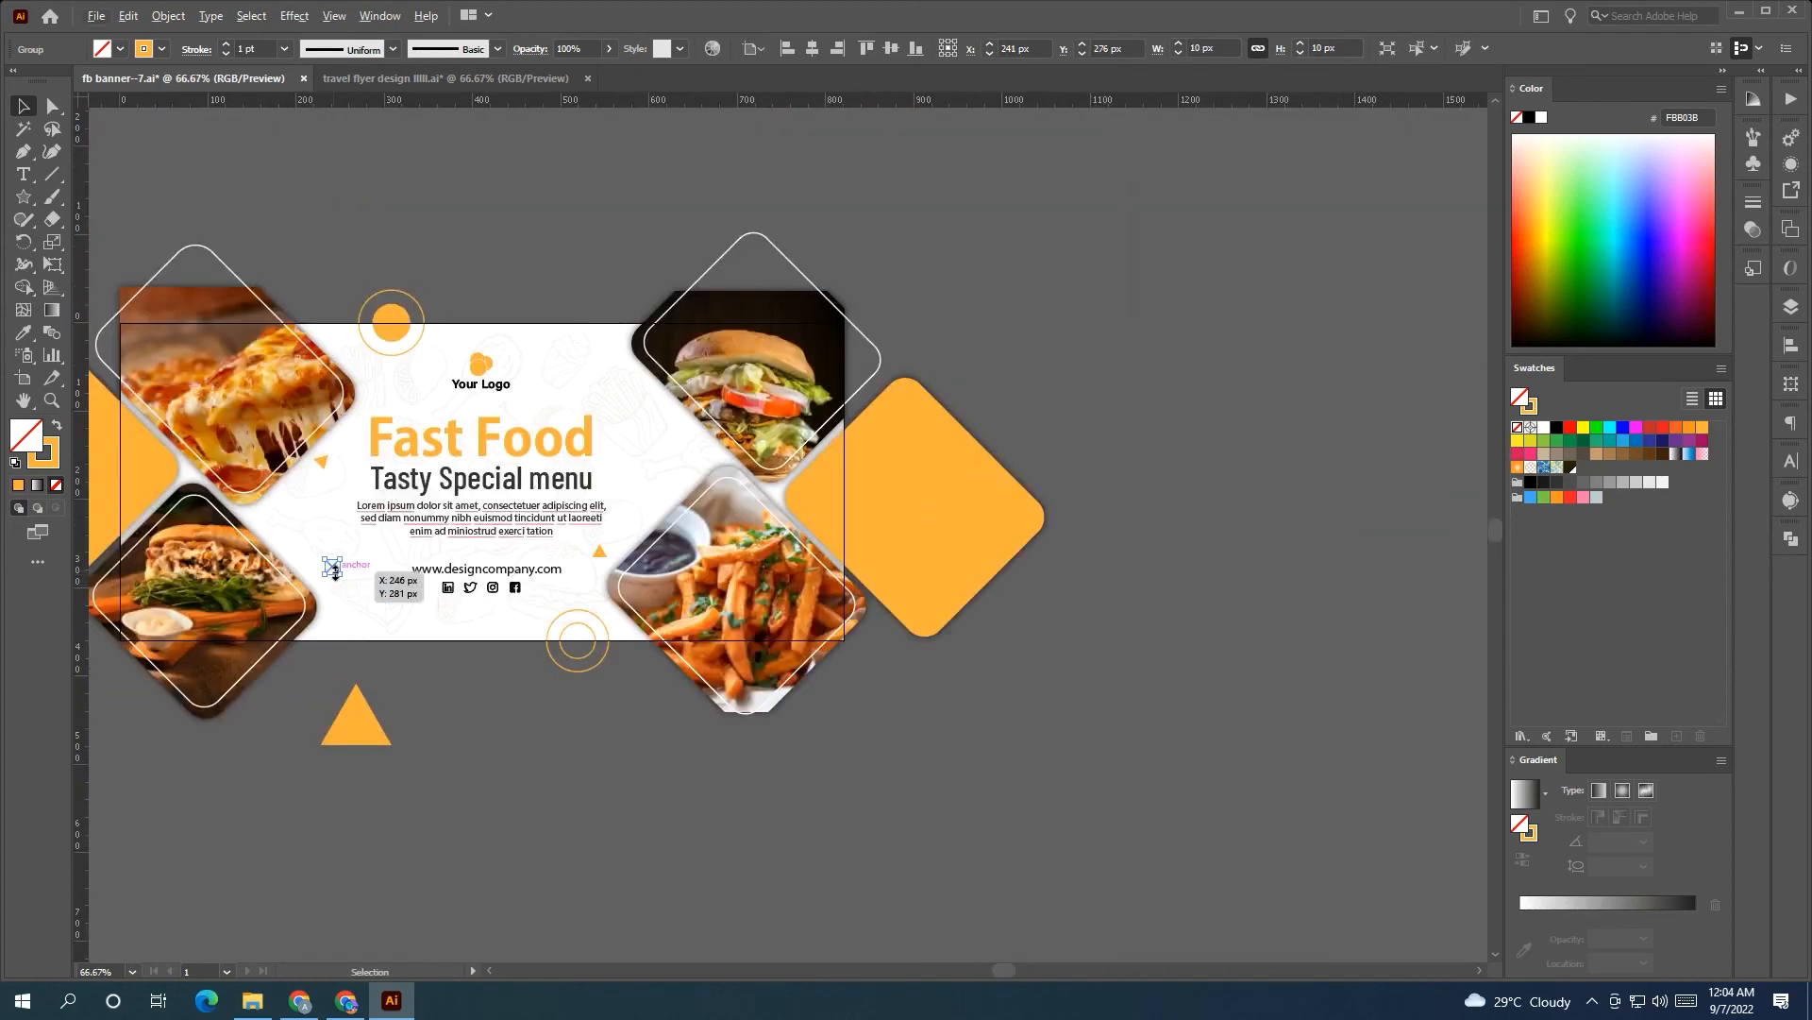
scroll(332, 565, "up", 1)
left_click_drag(339, 557, 1027, 219)
left_click(360, 609)
scroll(358, 610, "up", 1)
left_click_drag(898, 525, 732, 516)
left_click(696, 717)
scroll(697, 719, "down", 1)
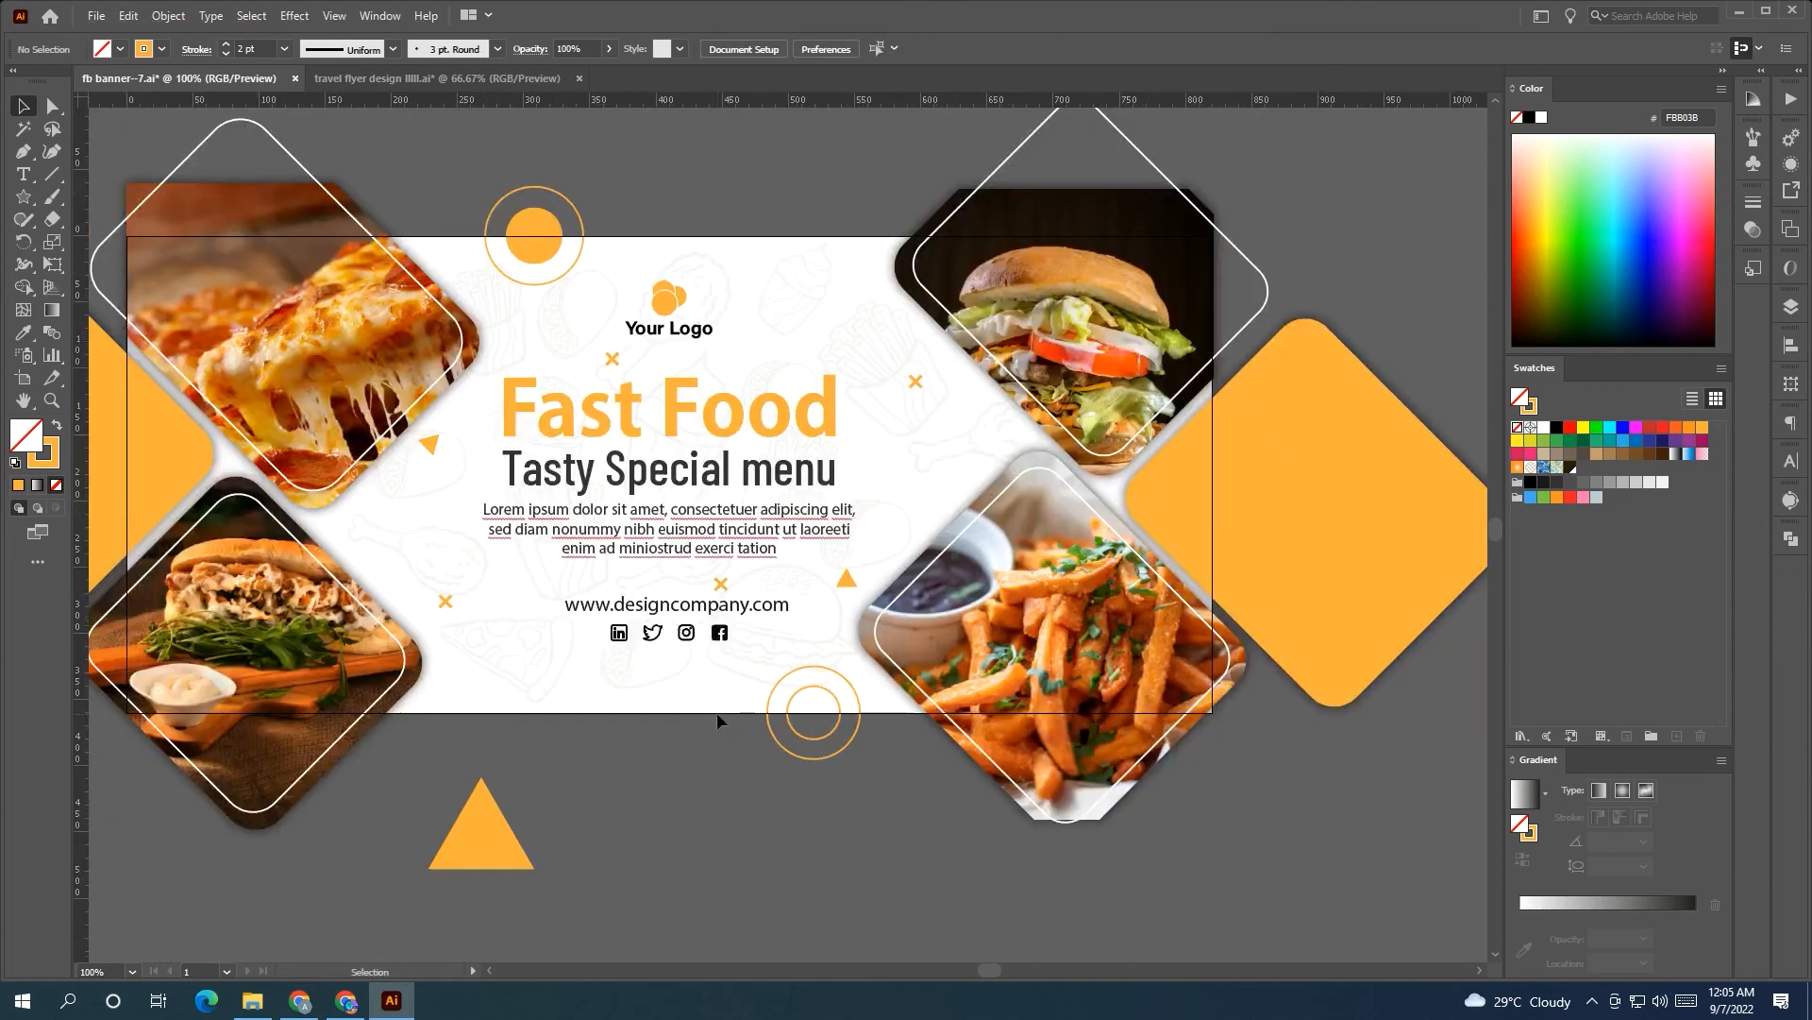
- Move the cross above the website address down to the banner's lower edge
left_click_drag(722, 590, 639, 713)
left_click(773, 821)
left_click(640, 713)
- Copy the small triangle to the banner's upper area beside the burger photo and lower its opacity to about 48%
left_click_drag(847, 578, 900, 217)
left_click_drag(885, 259, 874, 263)
left_click(569, 70)
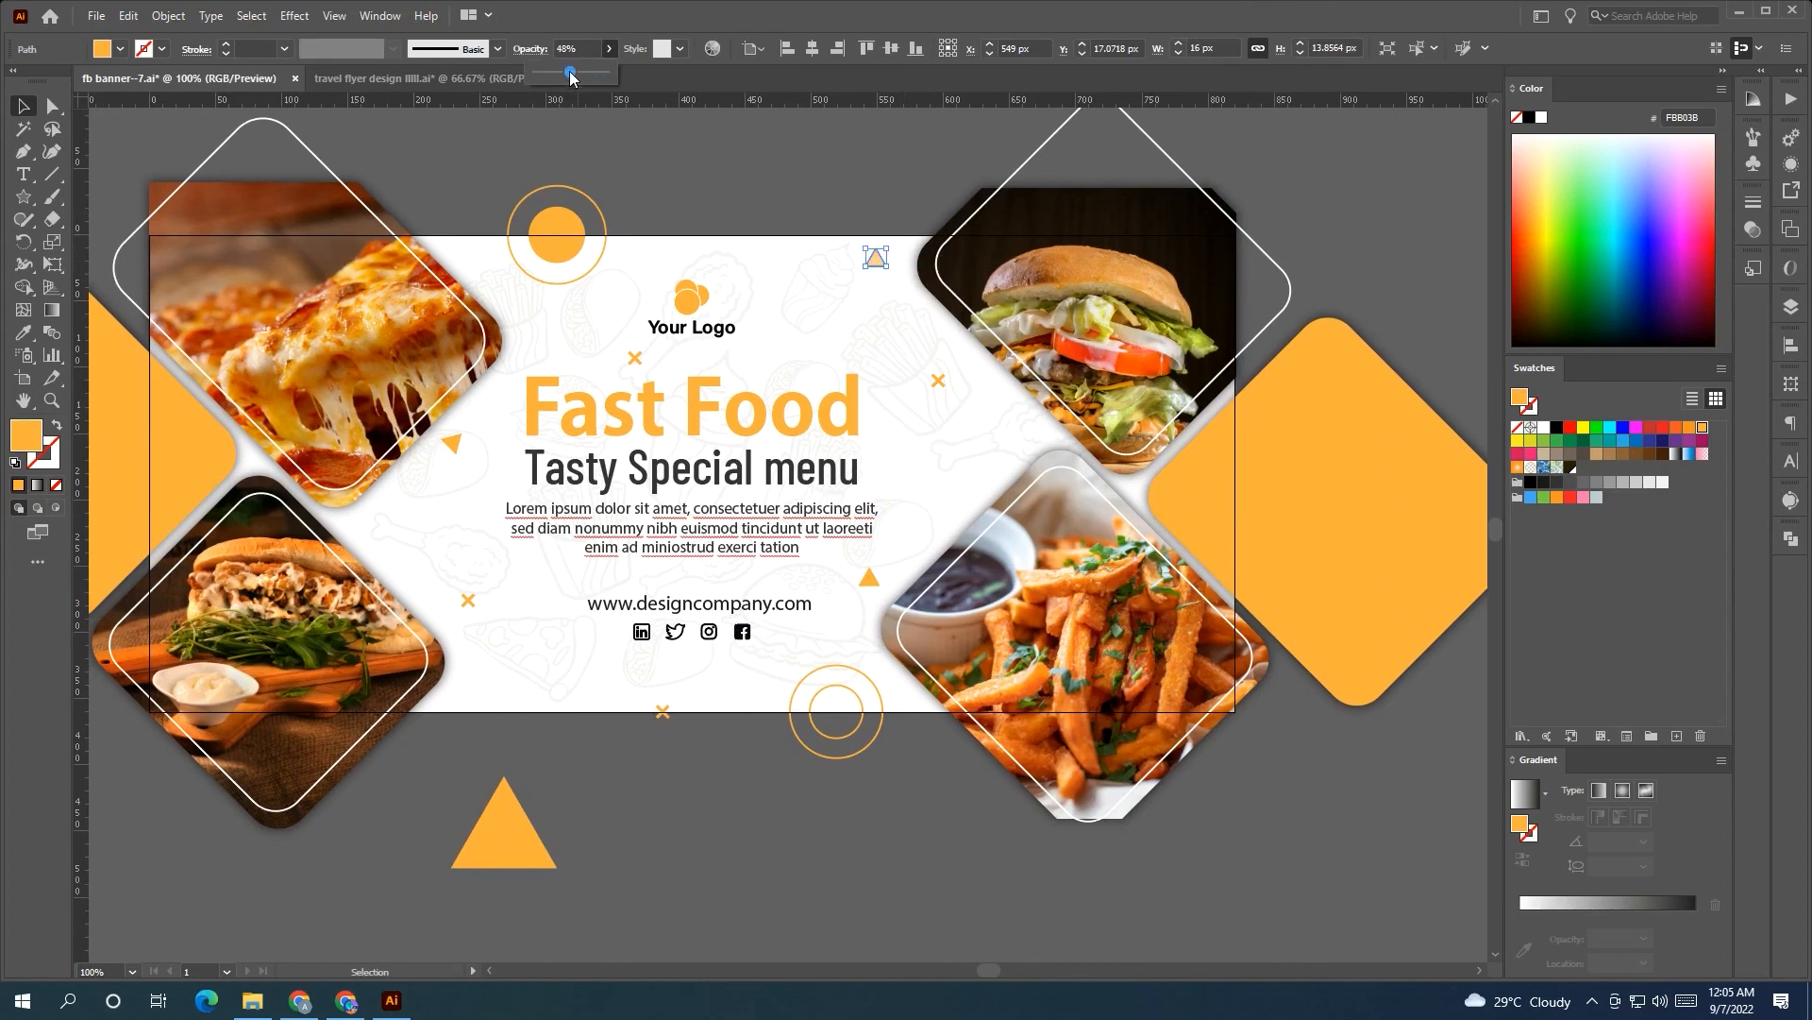
left_click(740, 126)
- Adjust the opacity of the rotated triangle beside the headline and remove the large spare triangle below the banner
left_click(451, 442)
left_click(609, 48)
left_click(616, 151)
key("ctrl+minus")
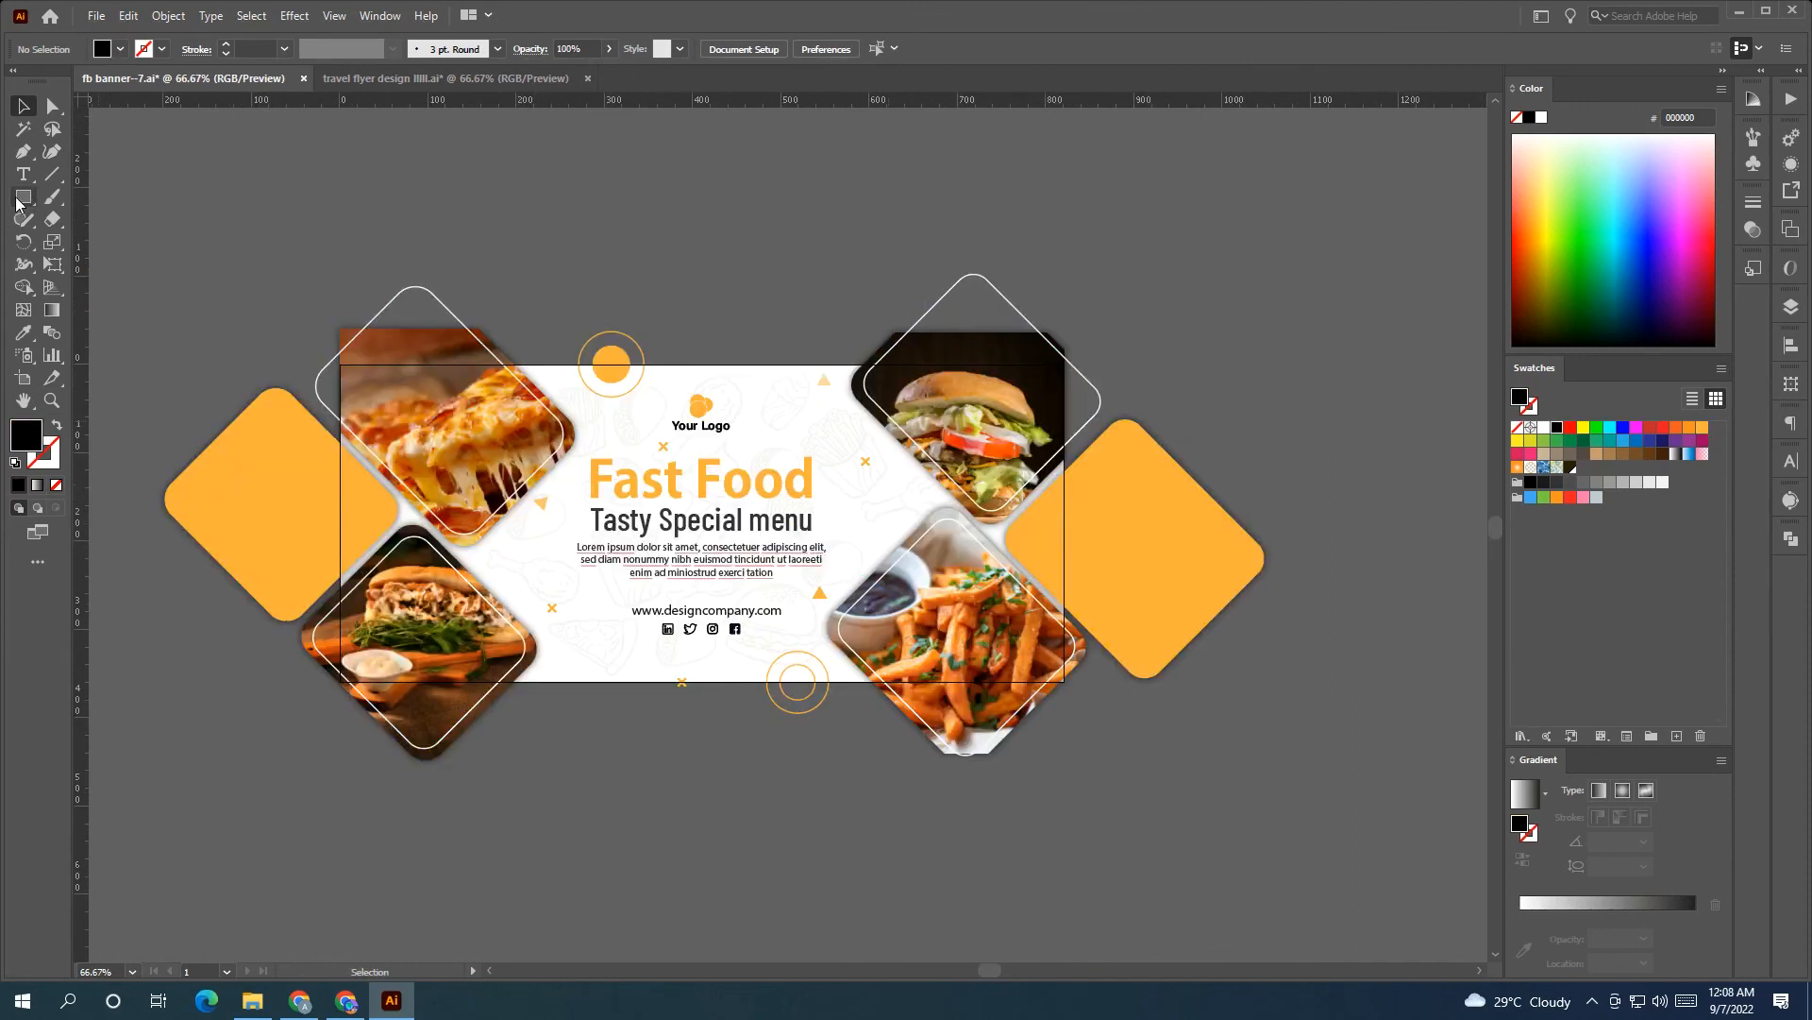
- Draw a black rectangle matching the artboard and use it as a clipping mask for all the banner artwork
left_click_drag(340, 362, 1065, 681)
key("v")
left_click_drag(223, 231, 982, 675)
right_click(951, 567)
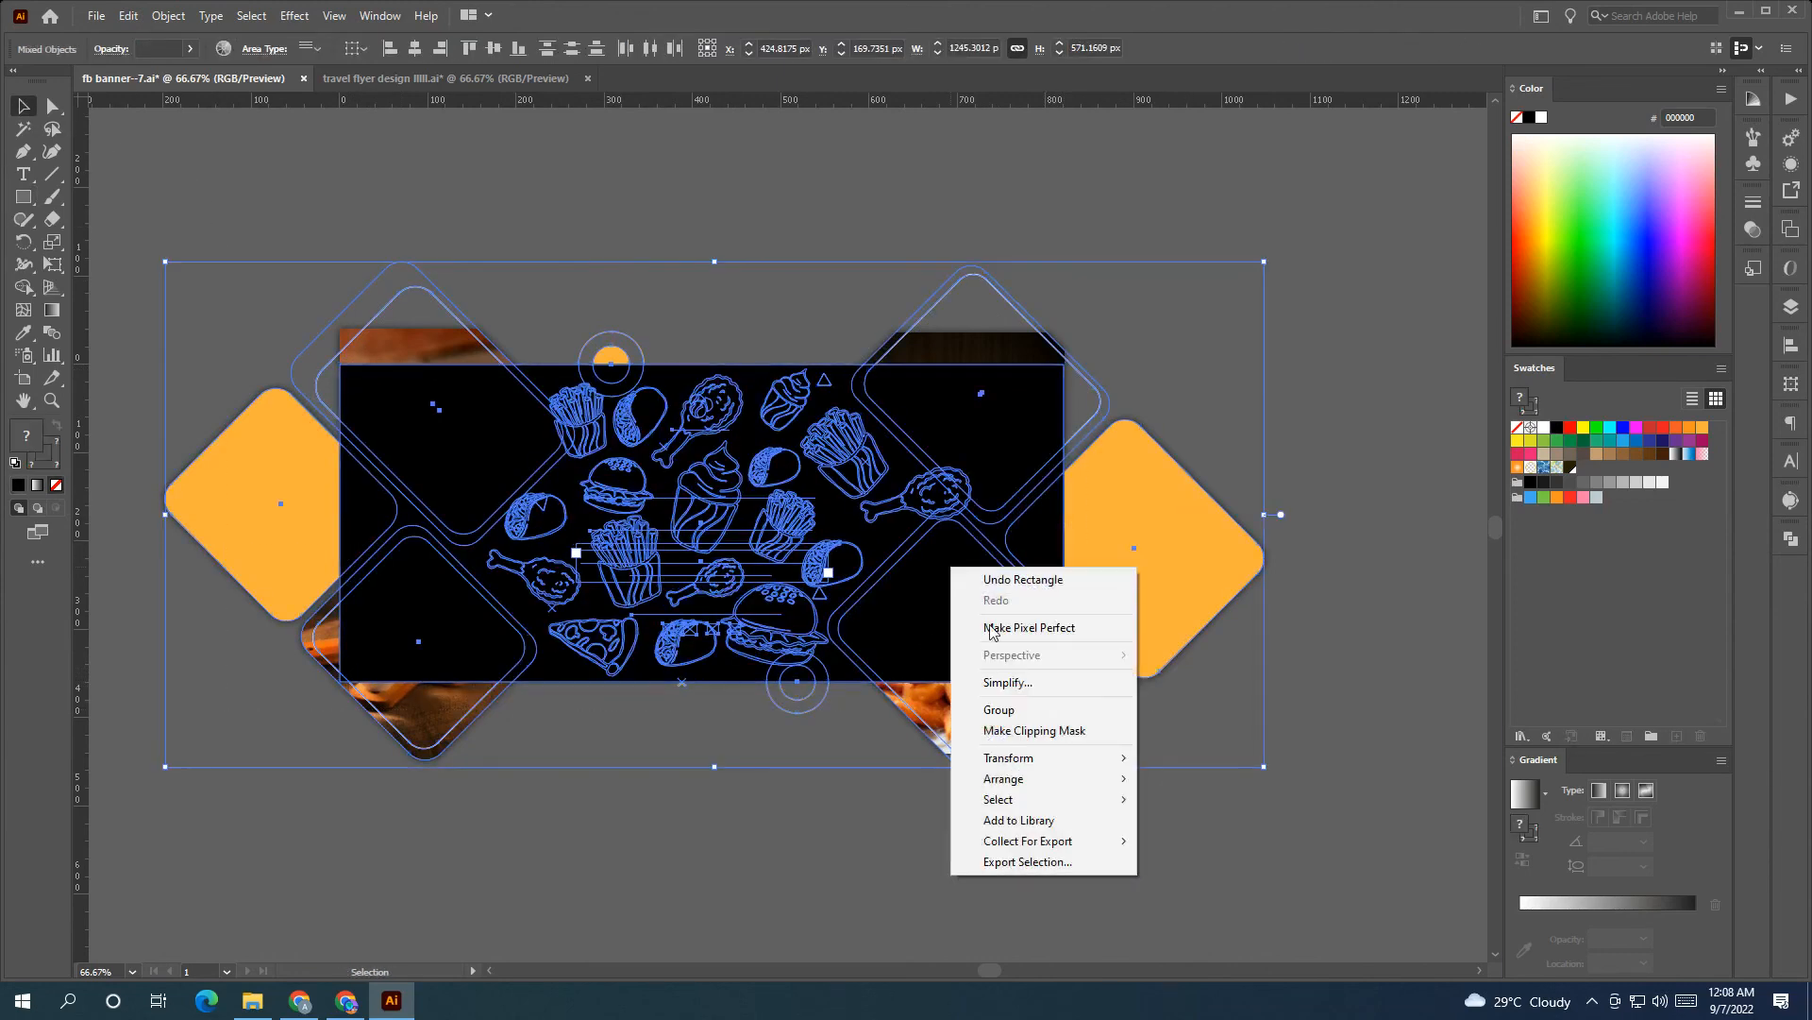
left_click(1035, 730)
left_click(1170, 774)
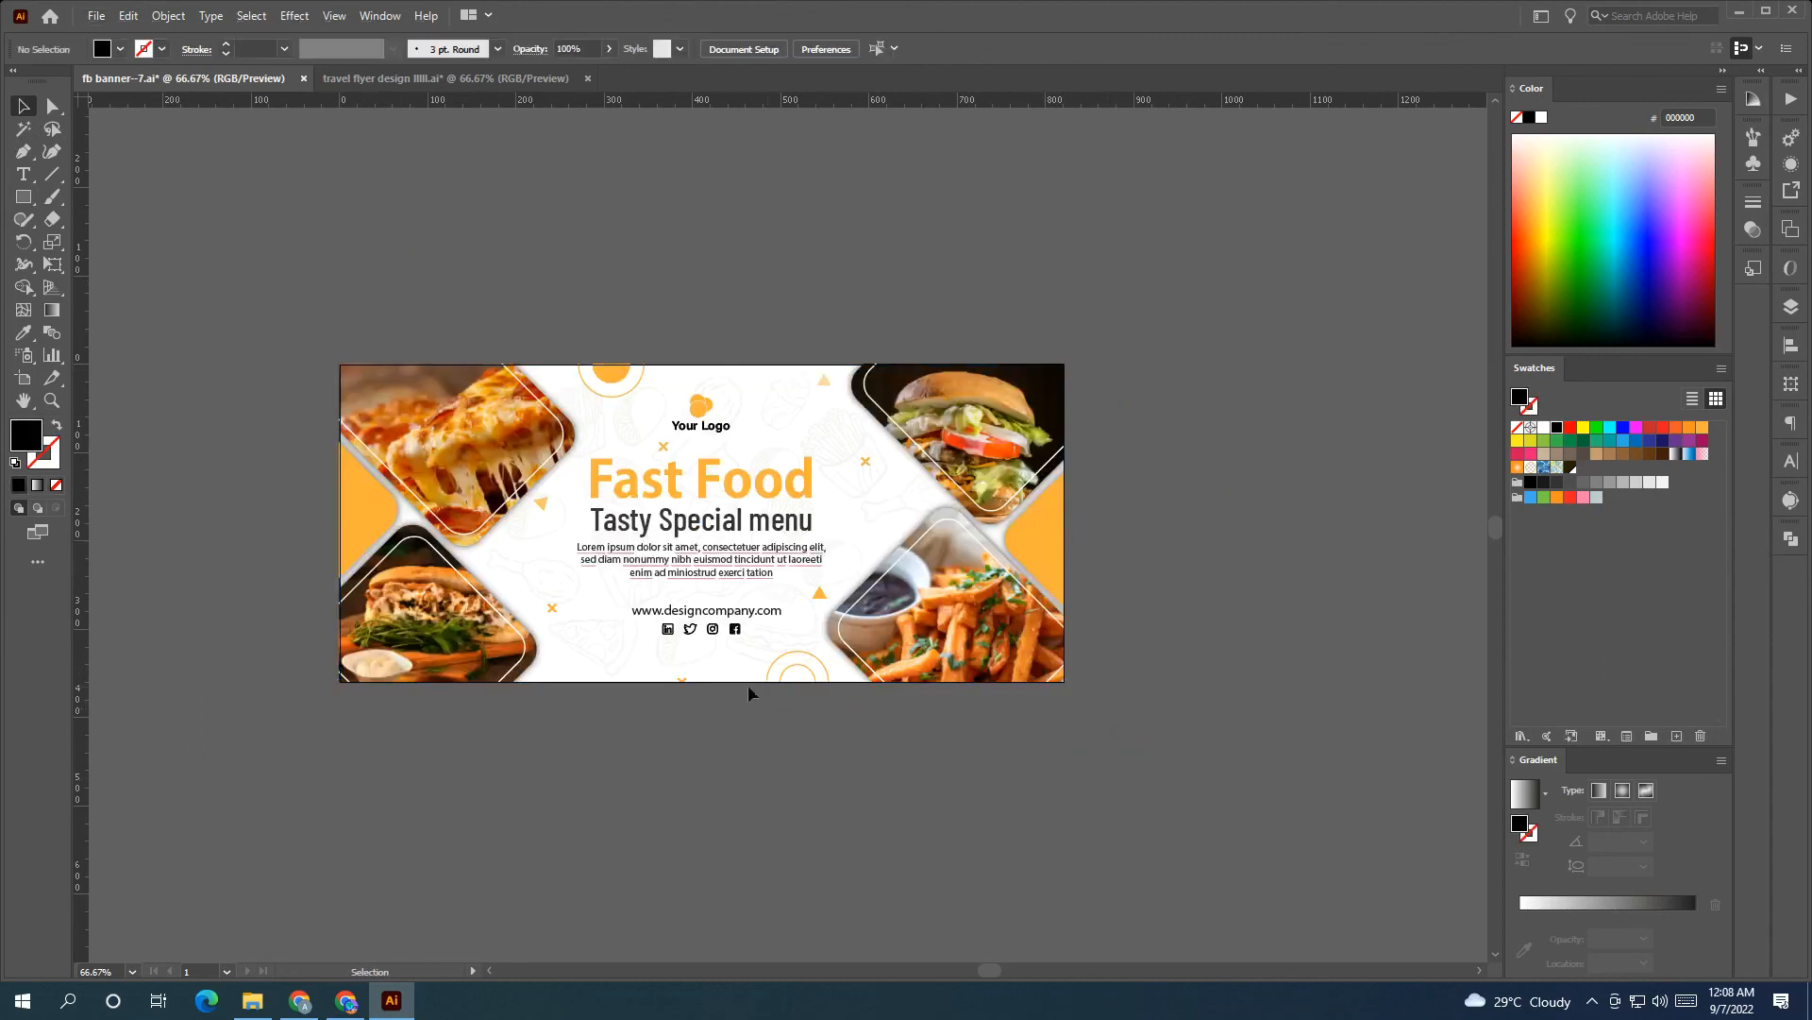
scroll(647, 672, "up", 1)
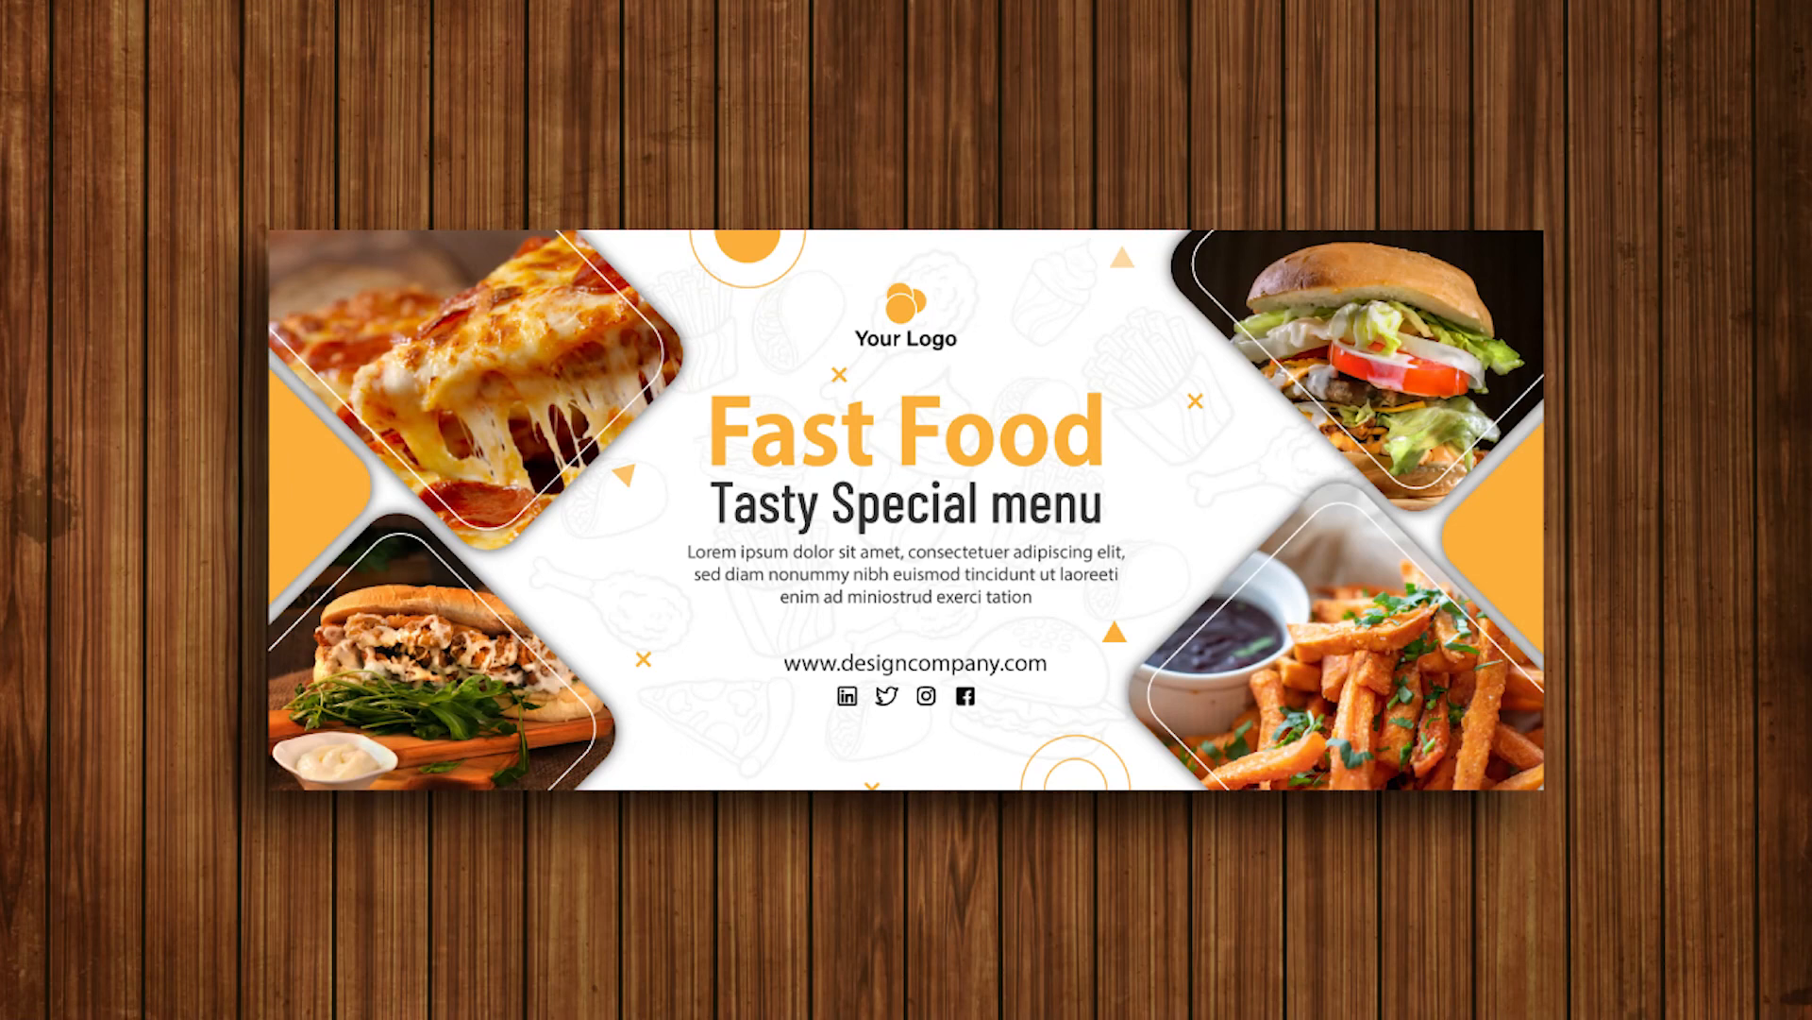